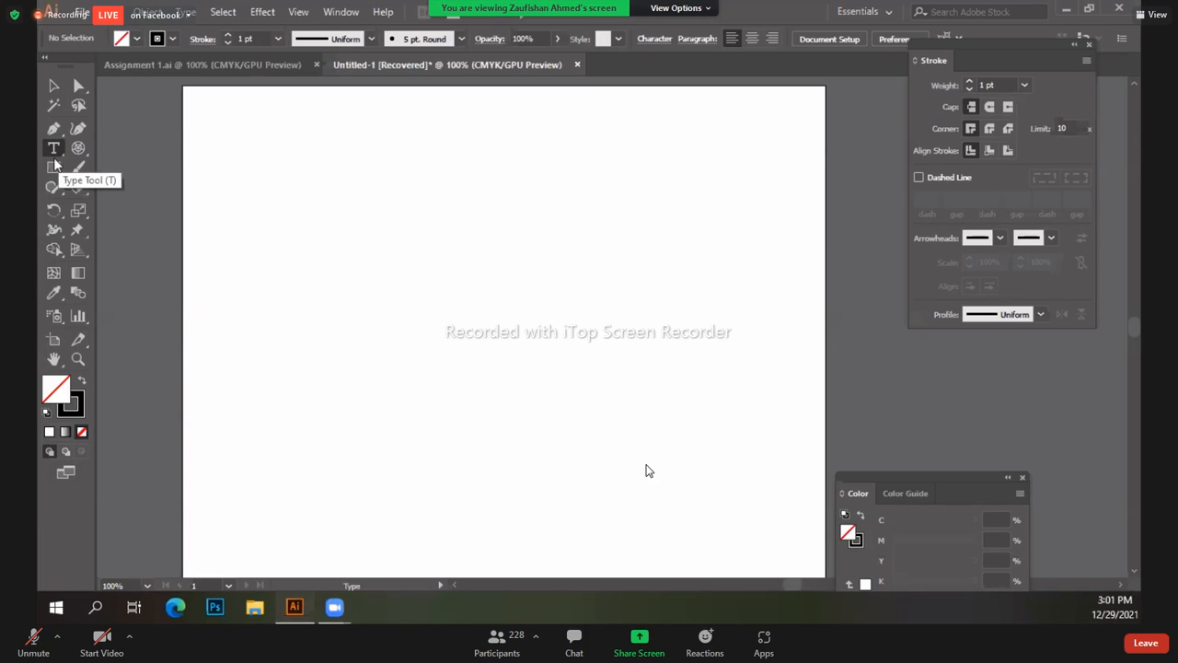
Step: Dismiss the Type tool variants and close the Stroke panel, leaving the blank Untitled-1 artboard
left_click(62, 161)
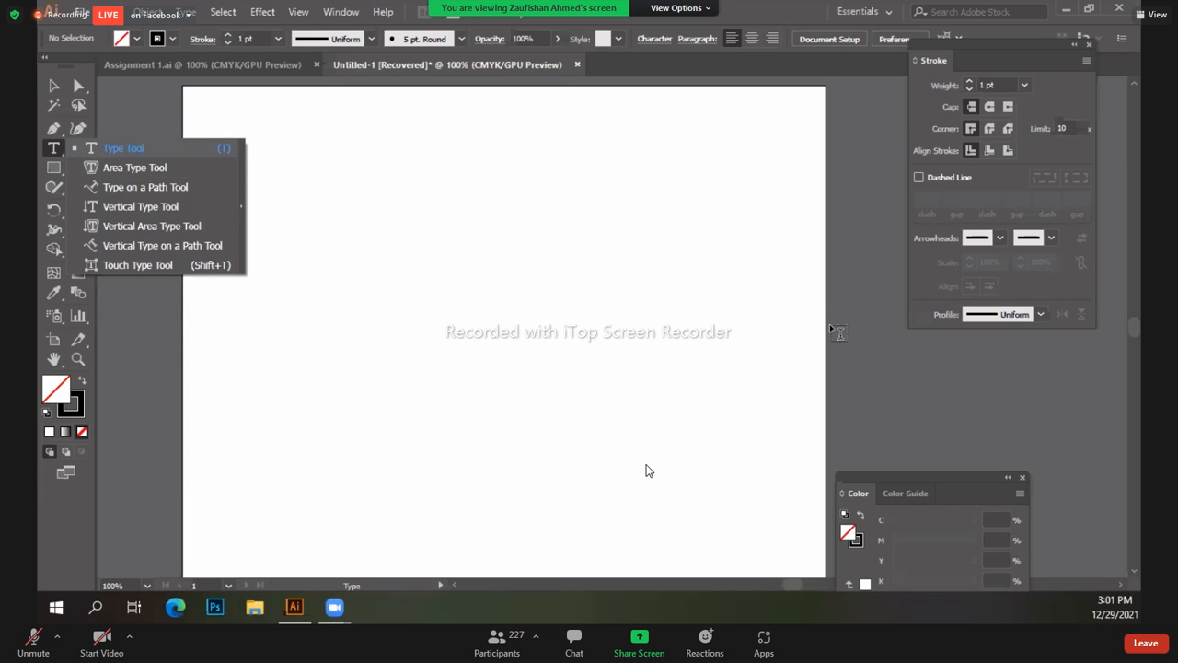
left_click(136, 150)
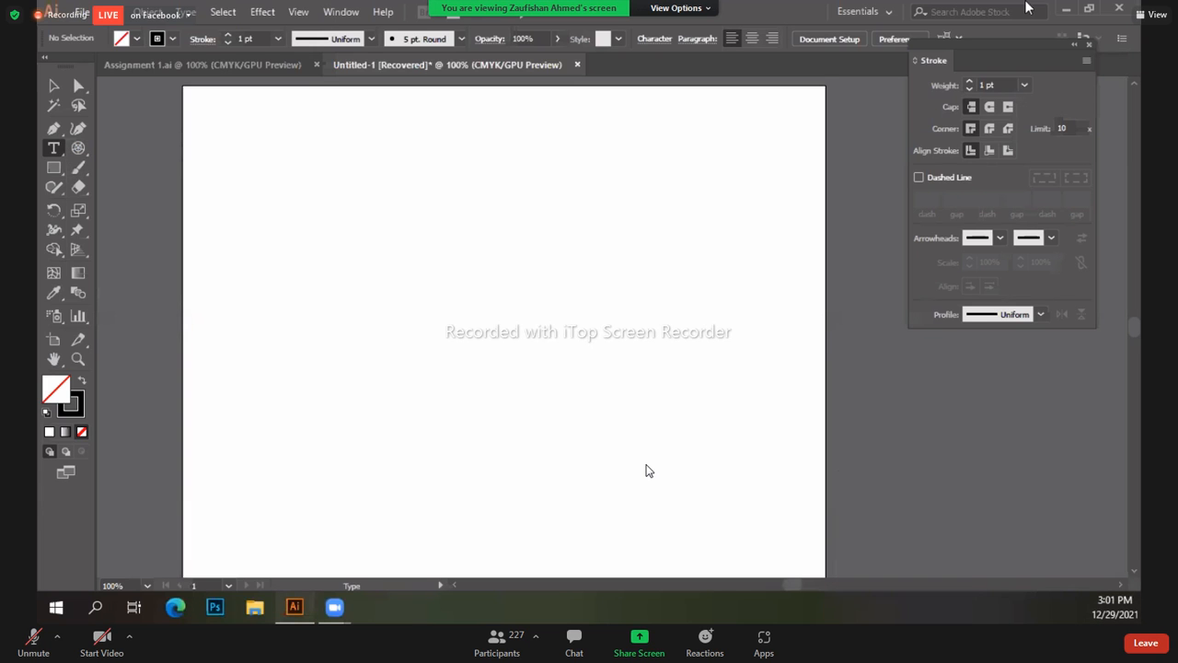
left_click(1089, 45)
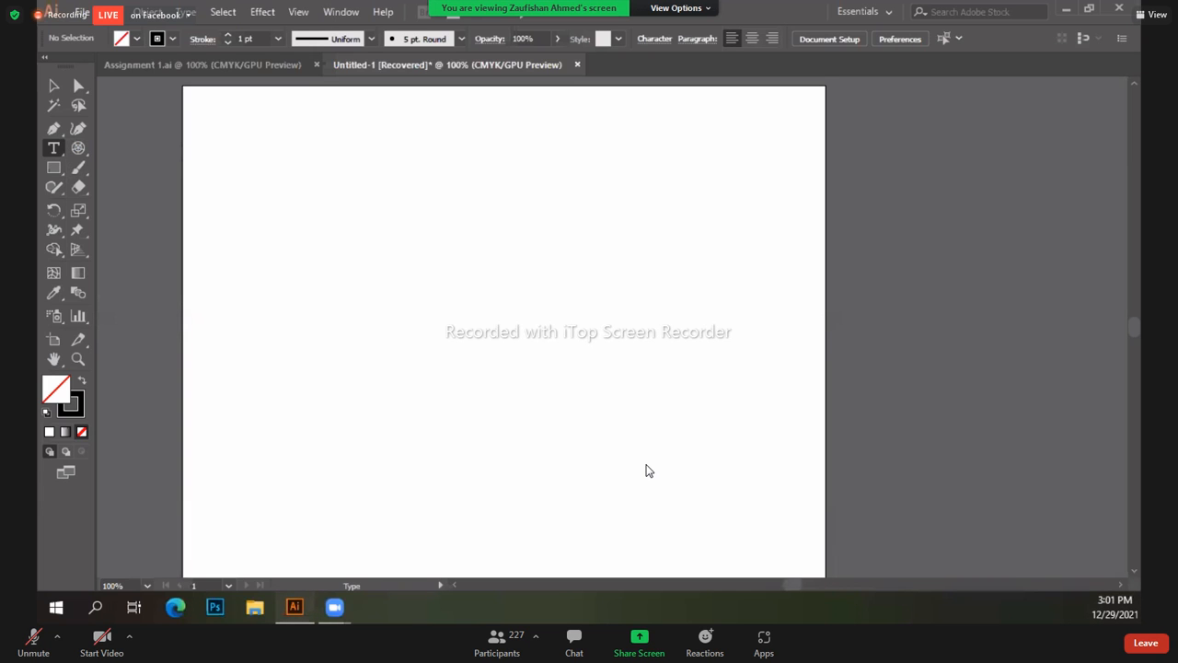
left_click(341, 12)
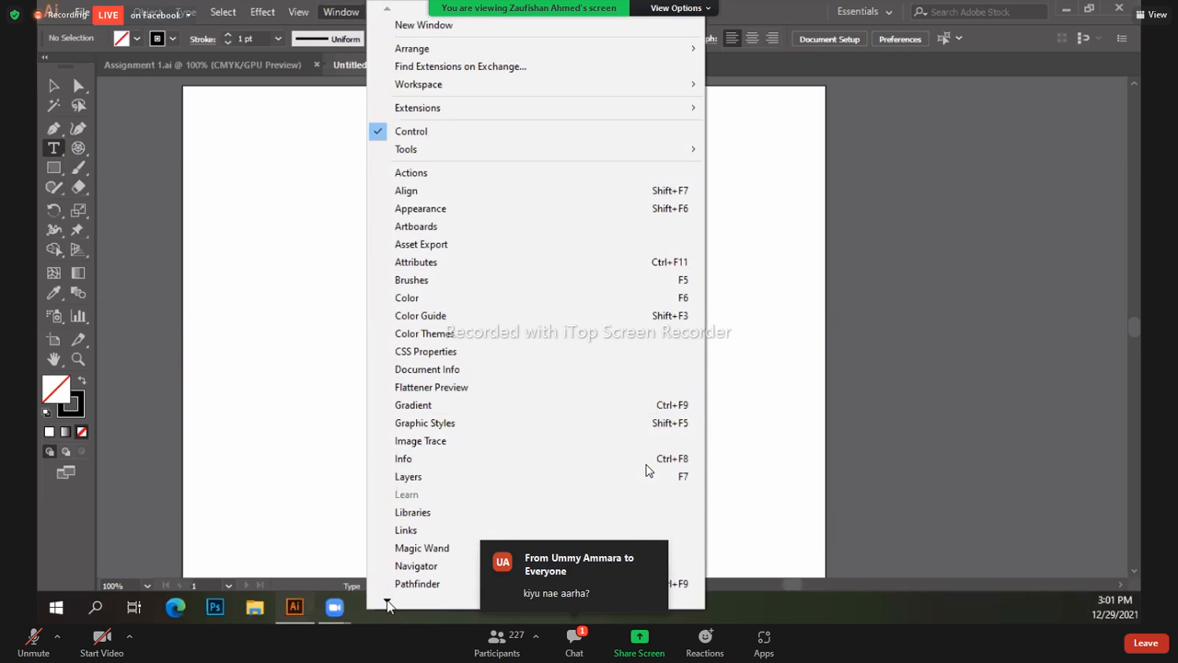
Step: Open the Character panel from Window > Type, showing Myriad Pro Regular at 12 pt
mouse_move(387, 605)
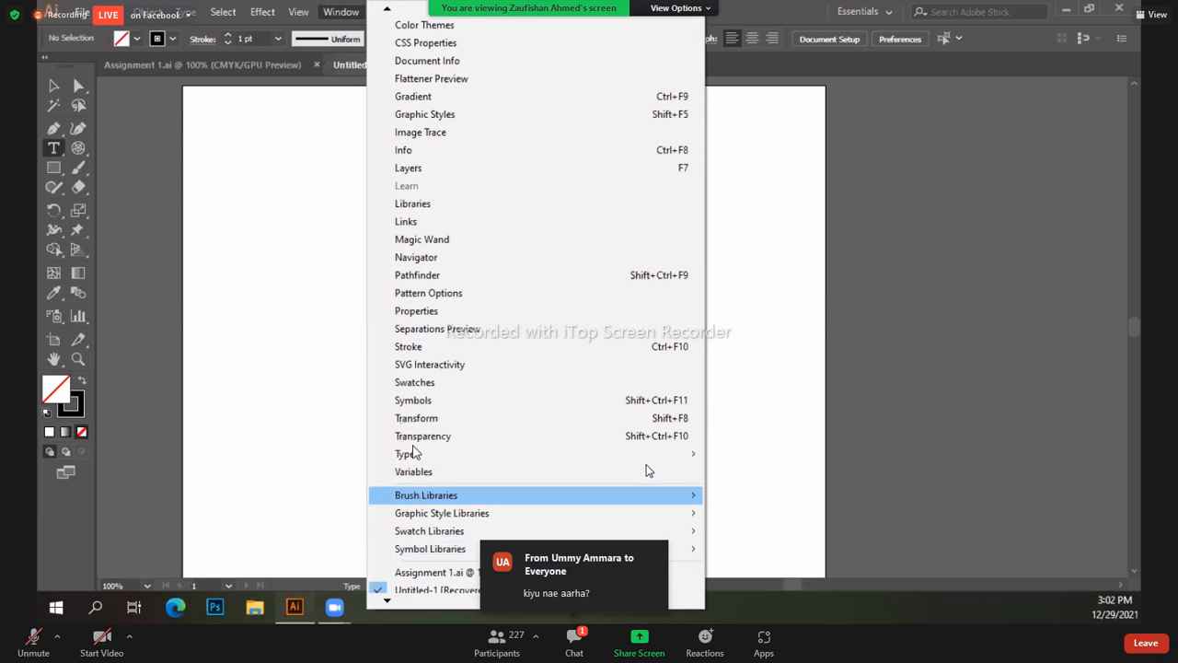
mouse_move(404, 439)
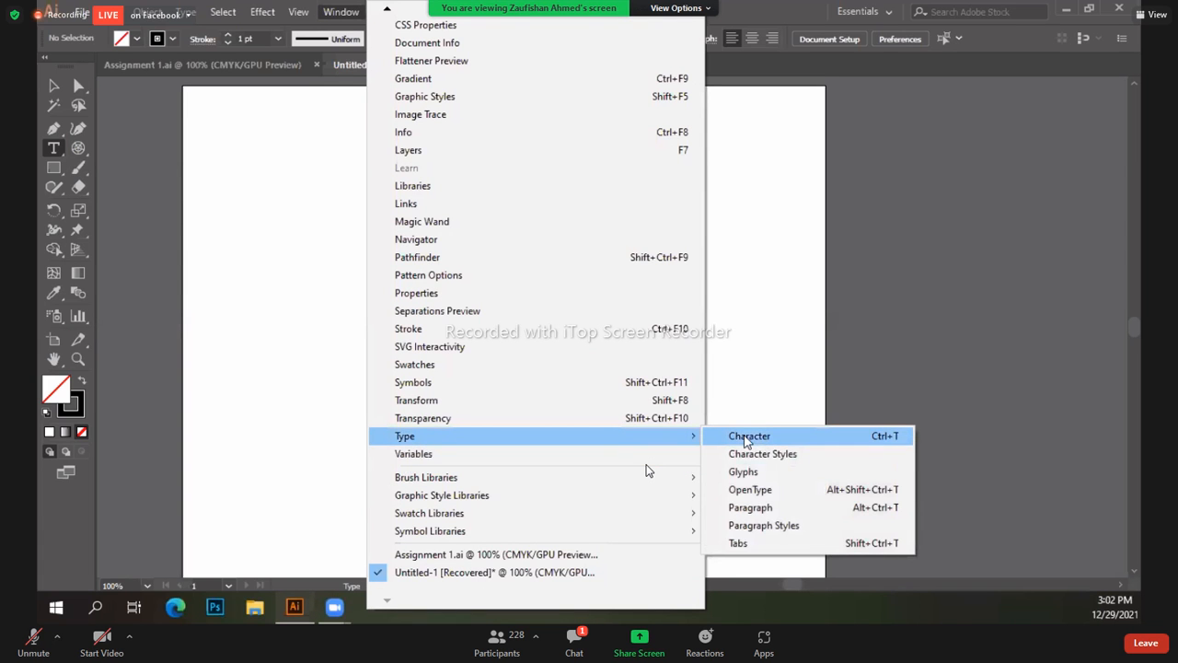
left_click(744, 439)
Step: Move the Character panel off the artboard and close its Paragraph and OpenType tabs
left_click_drag(473, 163, 947, 121)
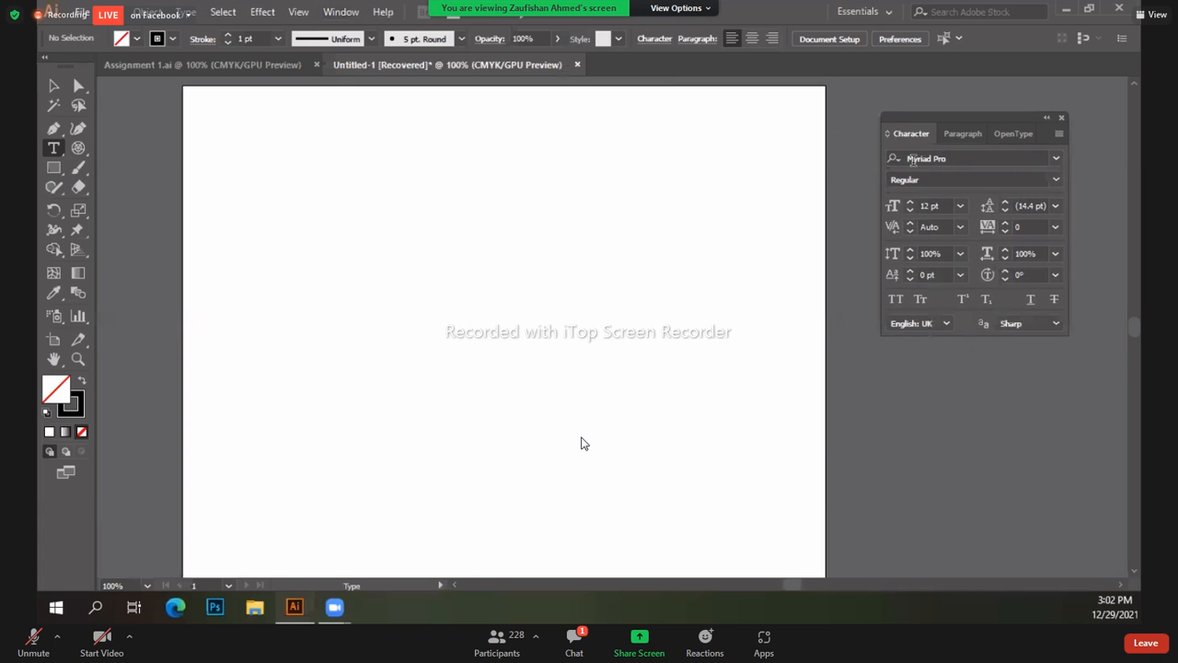
left_click_drag(967, 140, 822, 210)
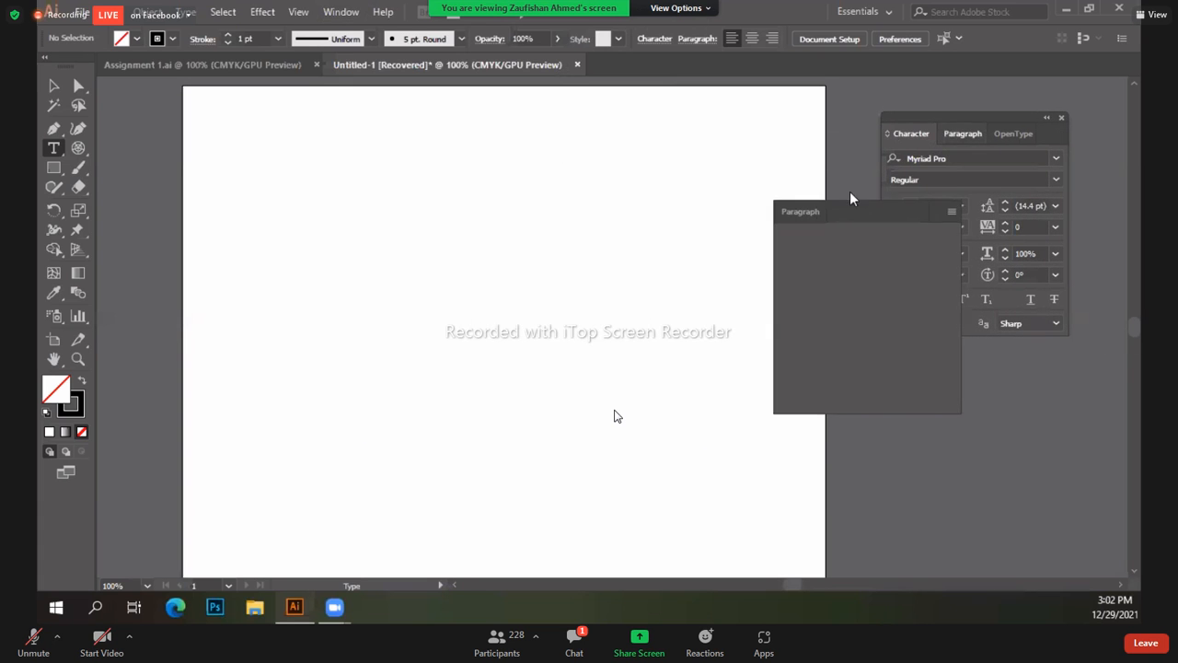
left_click(954, 196)
left_click_drag(964, 135, 715, 266)
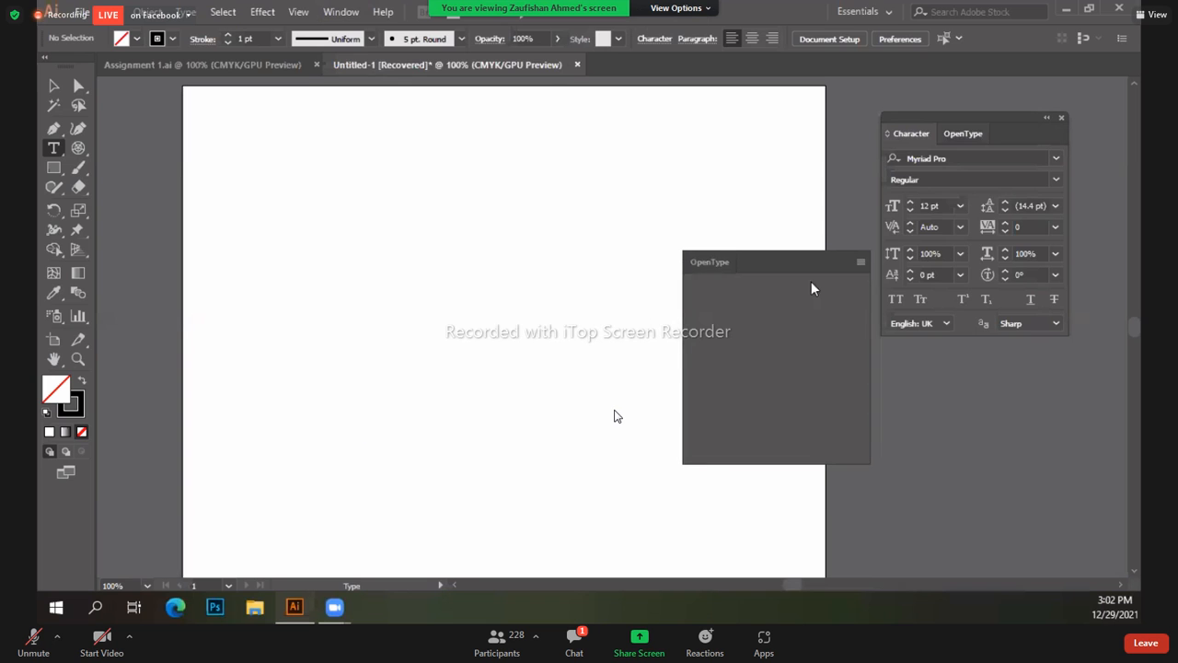
left_click(879, 247)
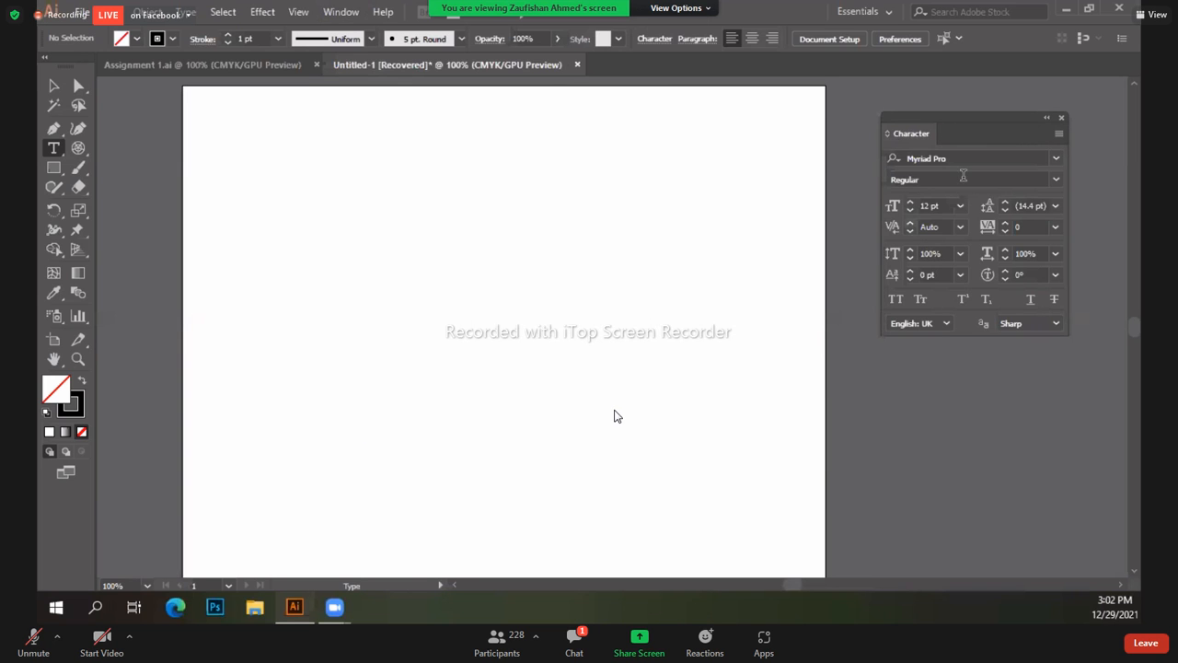
Step: Expand the Character panel to show all options, including scaling, baseline shift and language
left_click(1058, 133)
left_click(884, 137)
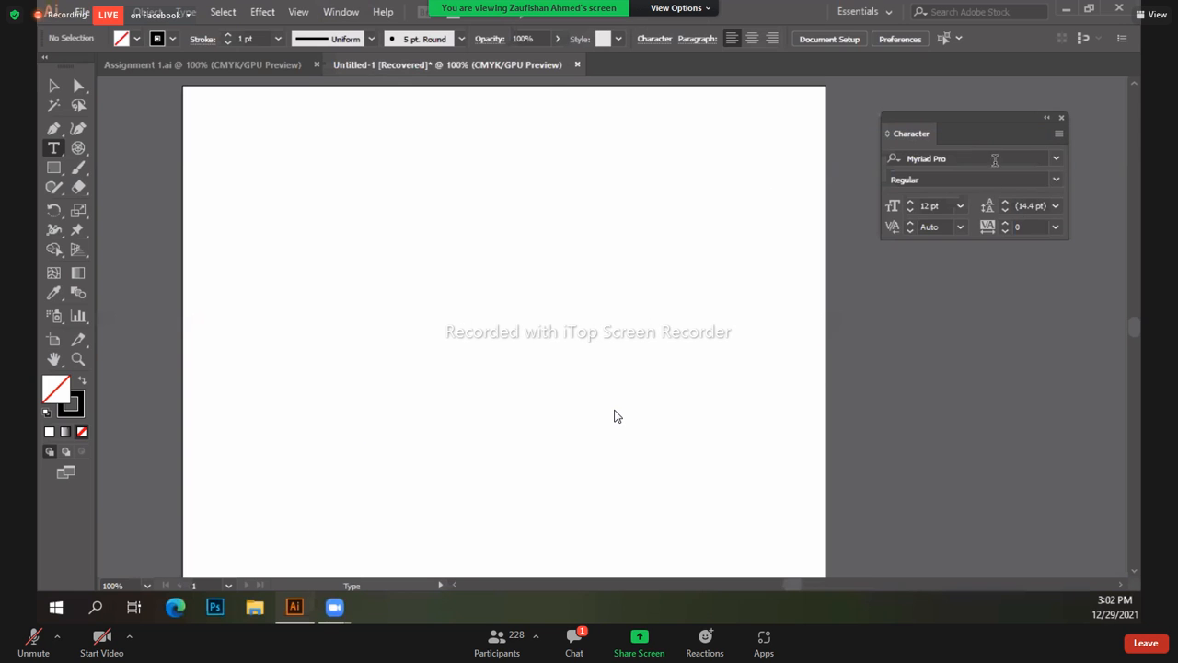
left_click(1058, 134)
left_click(952, 141)
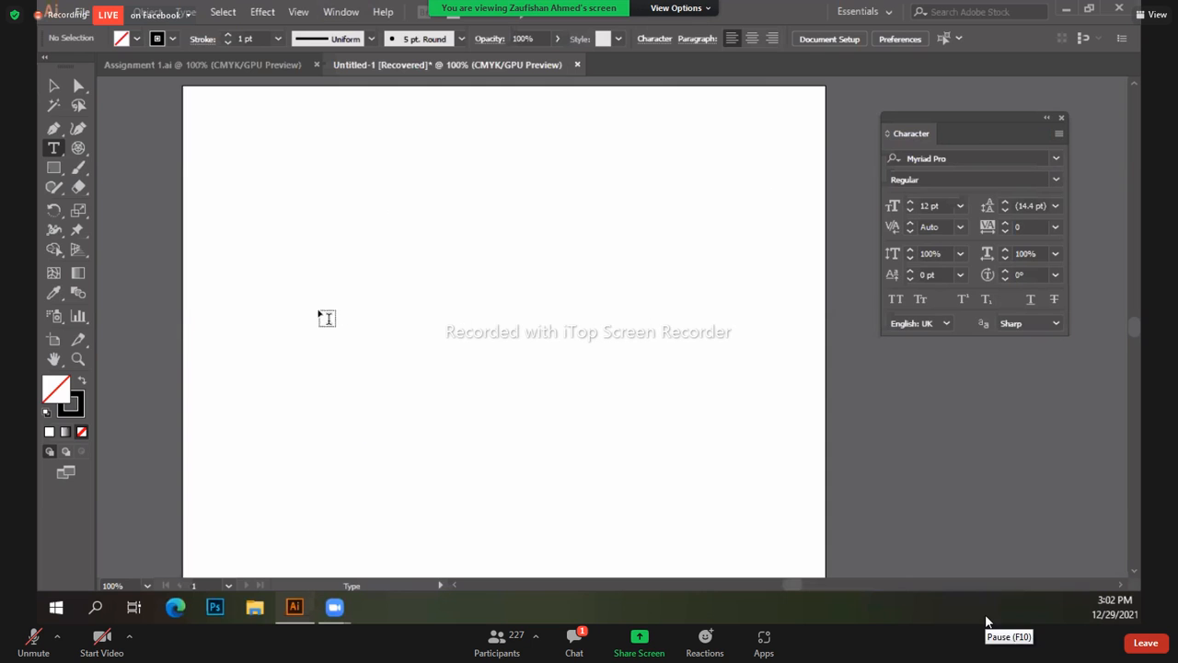
Step: Type 'Serif' on the artboard and enlarge it to about 126 pt
left_click(328, 283)
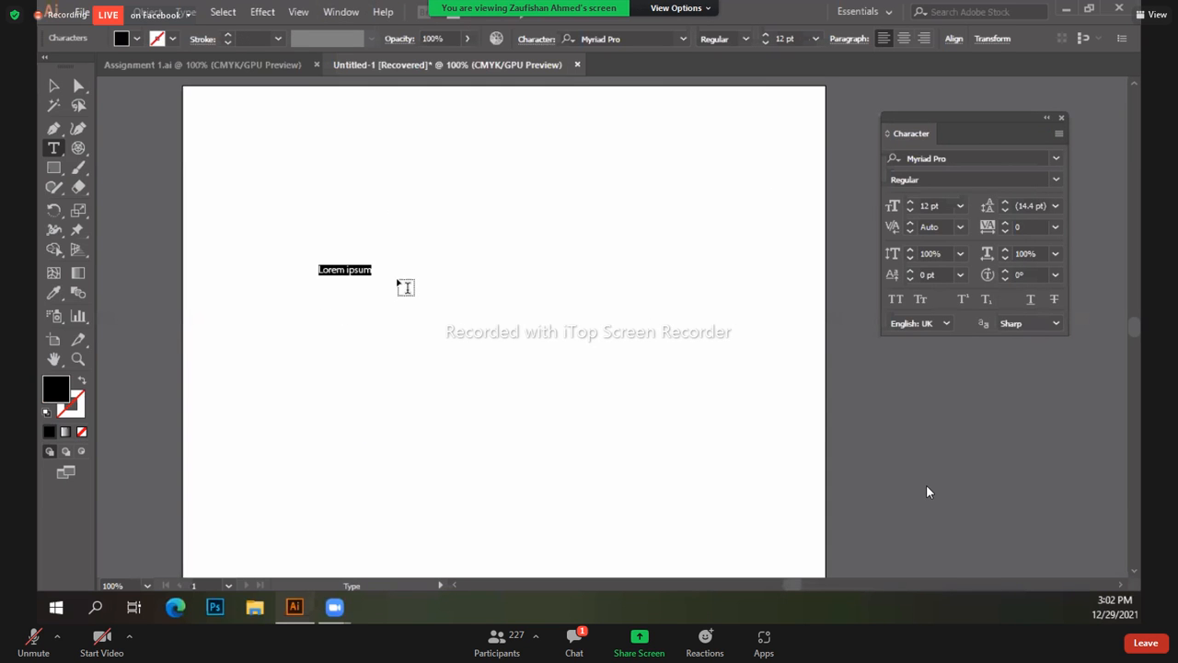
type("Serif")
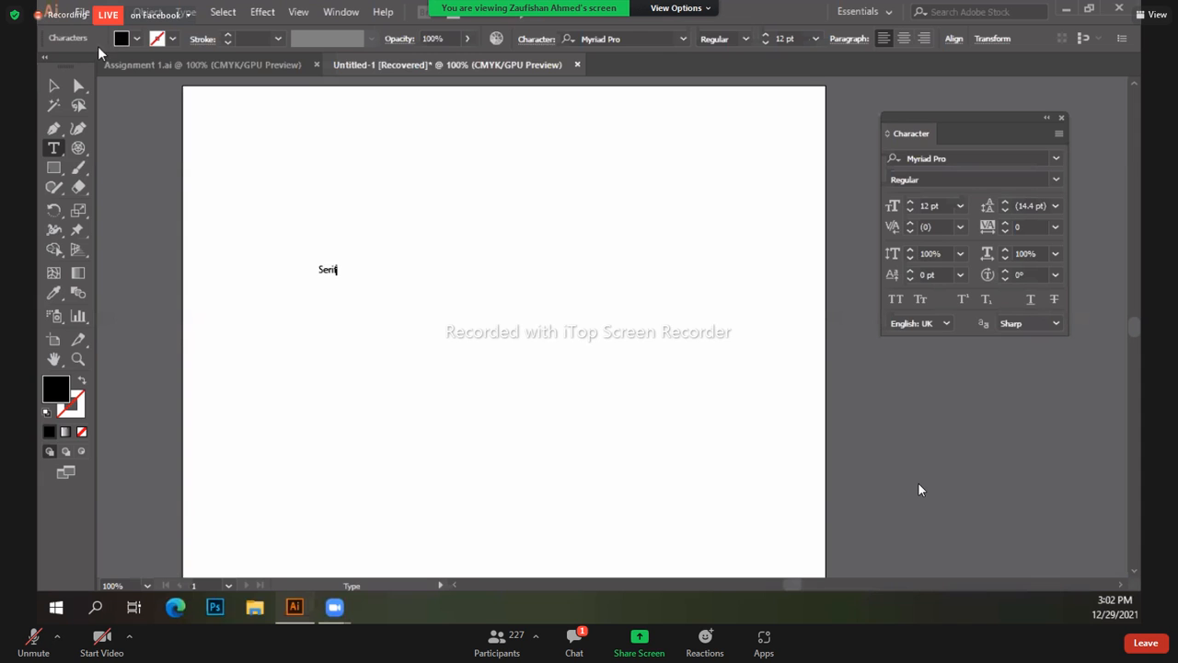
left_click(53, 86)
left_click_drag(340, 278, 515, 392)
Step: Duplicate it alongside, change the copy to 'Sans Serif', and scale both down to about 89 pt
left_click_drag(386, 326, 616, 323)
left_click(53, 148)
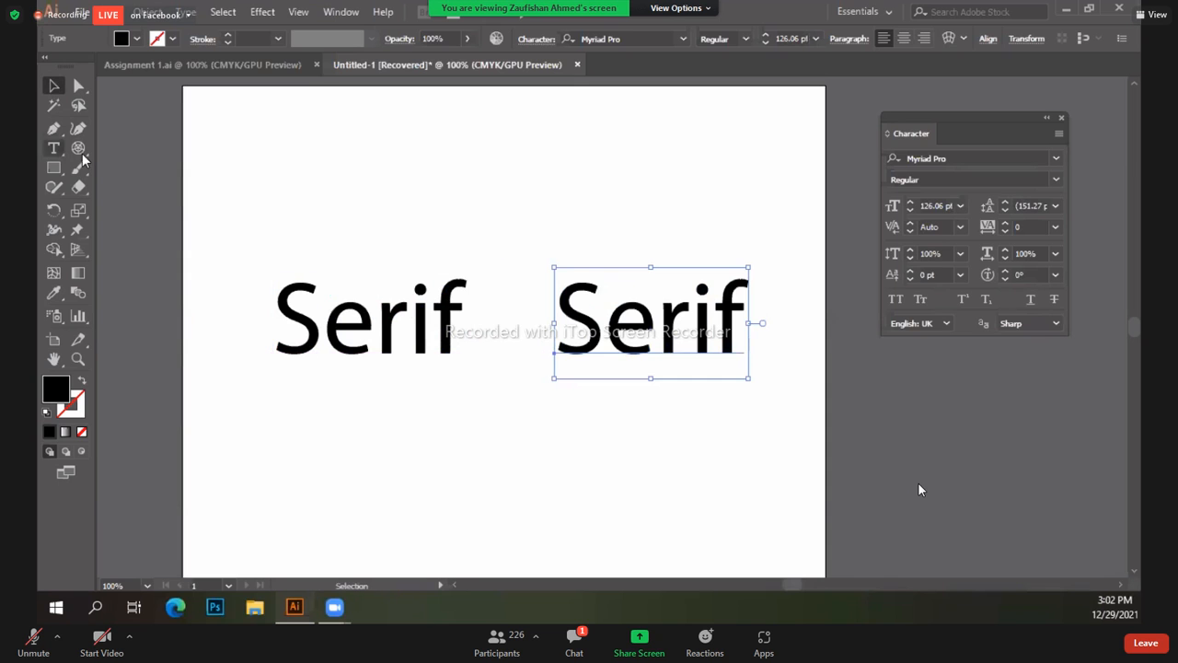
left_click(563, 325)
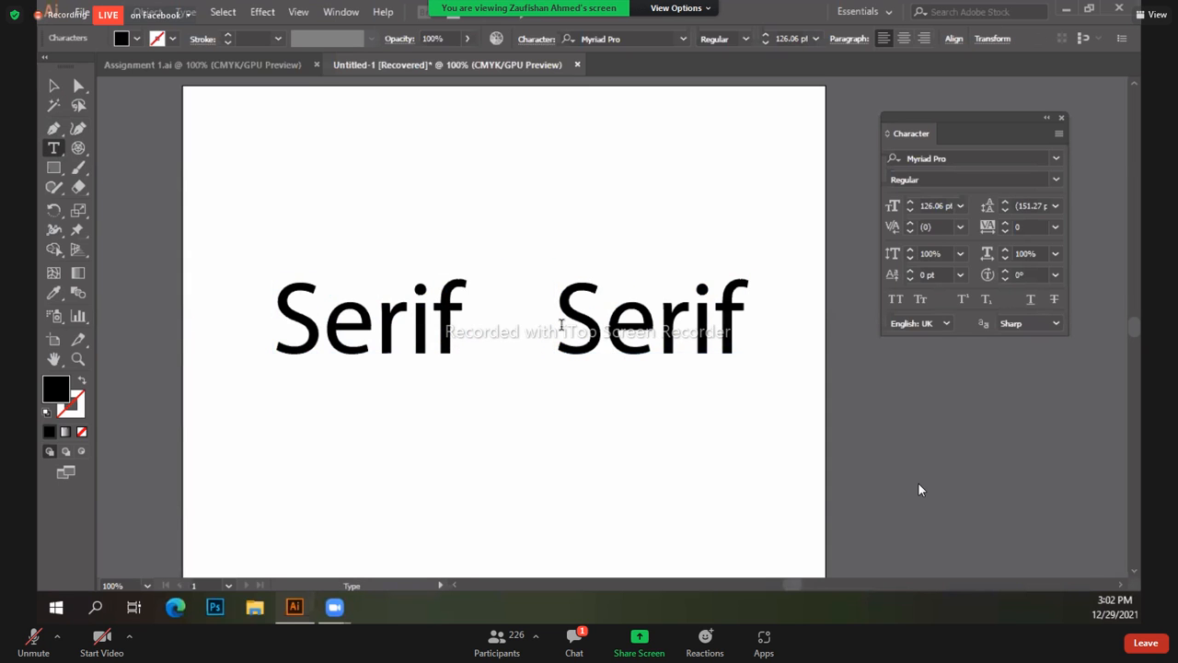
type("Sans")
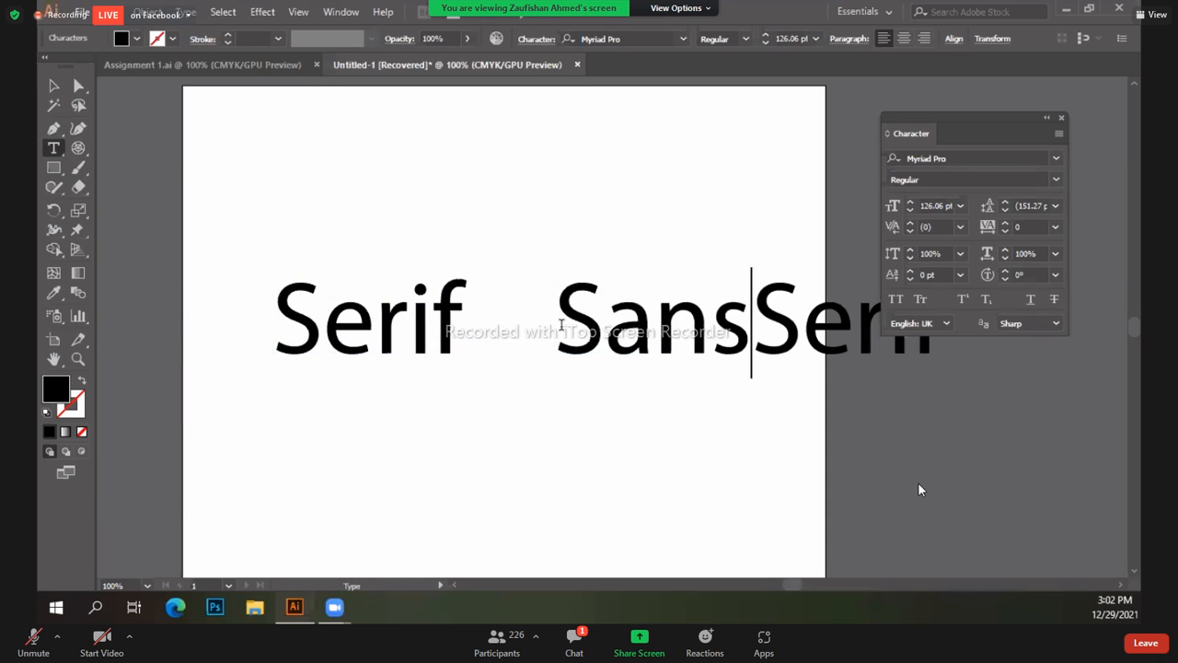
key("Escape")
left_click(424, 342, "shift")
left_click_drag(968, 381, 839, 357)
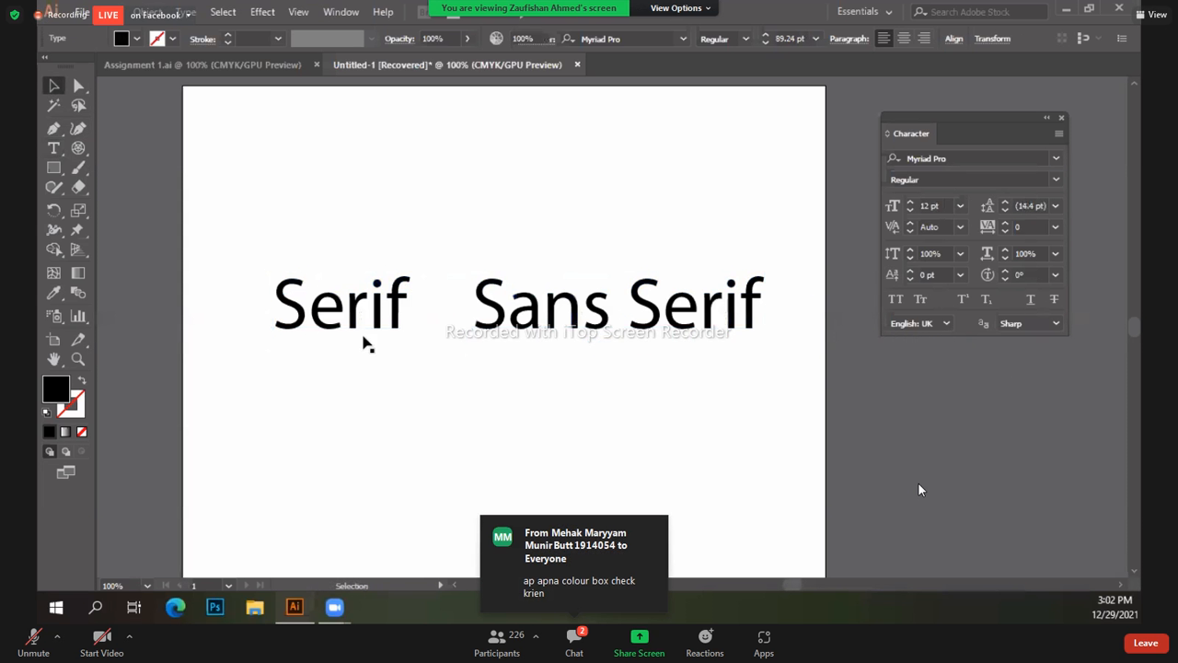
Step: Set the Serif label in Times New Roman and move it slightly left
left_click(369, 341)
left_click(988, 162)
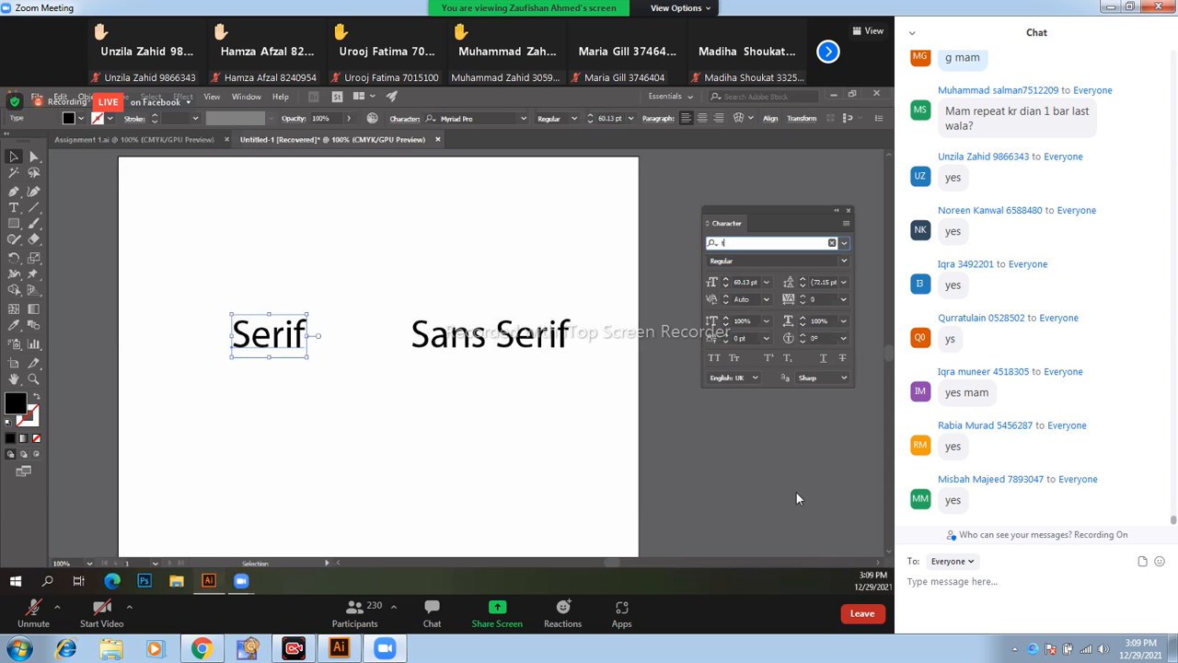
double_click(796, 493)
type("time")
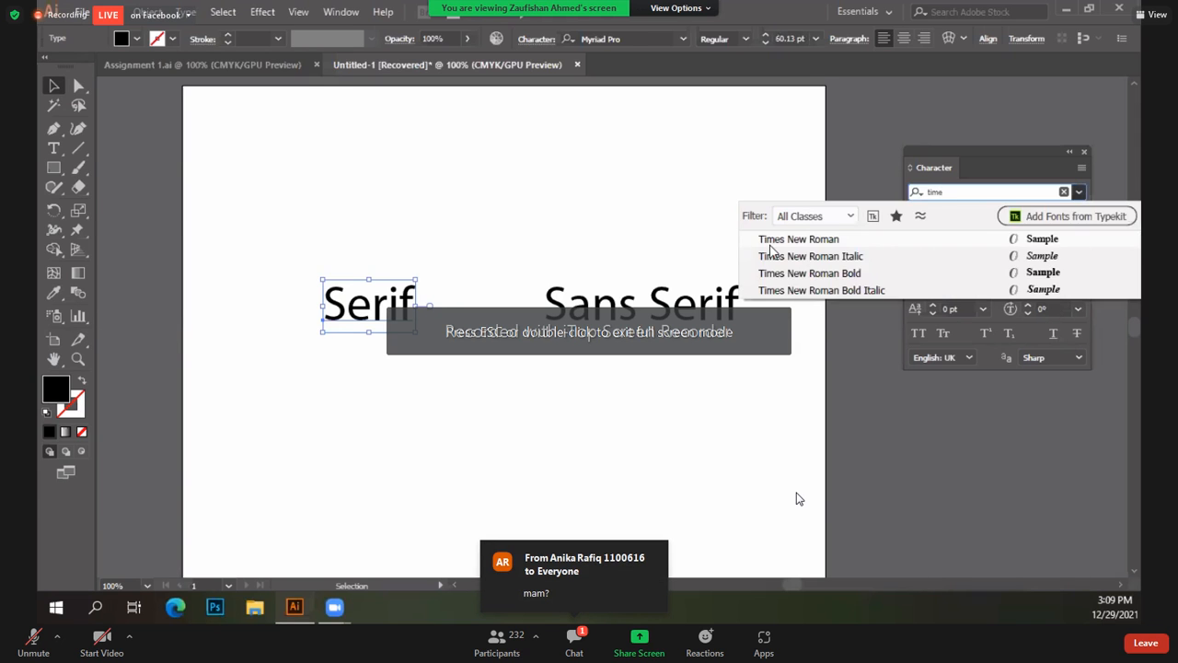
left_click(772, 241)
left_click_drag(386, 307, 355, 319)
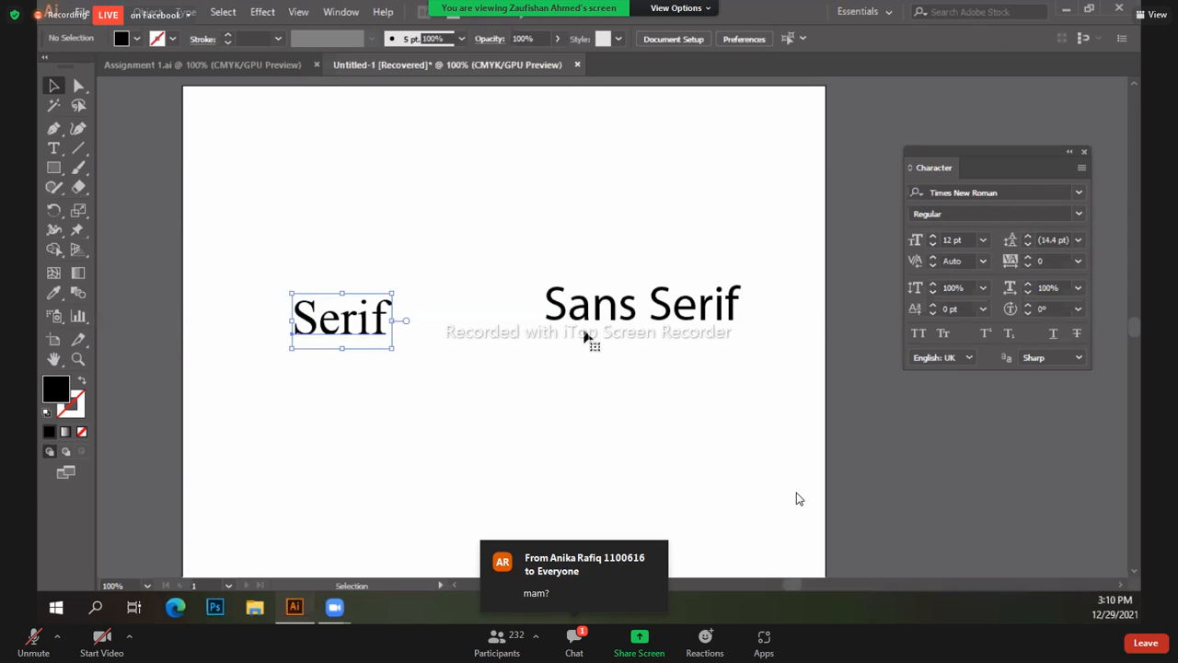
left_click(581, 333)
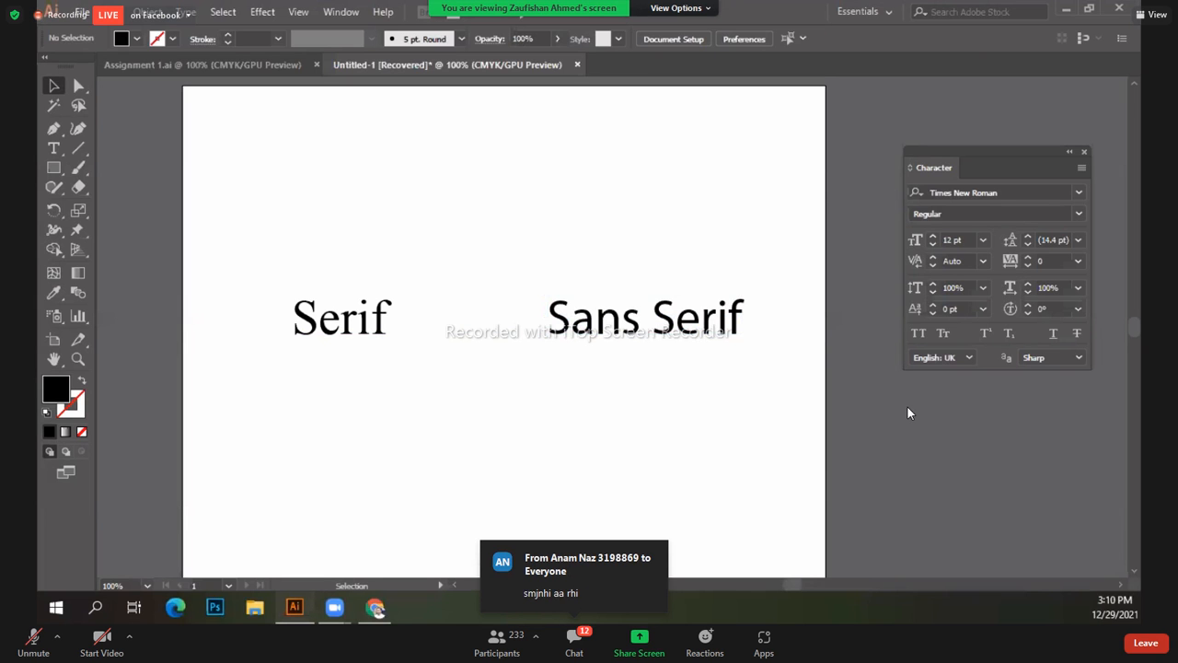
left_click(341, 11)
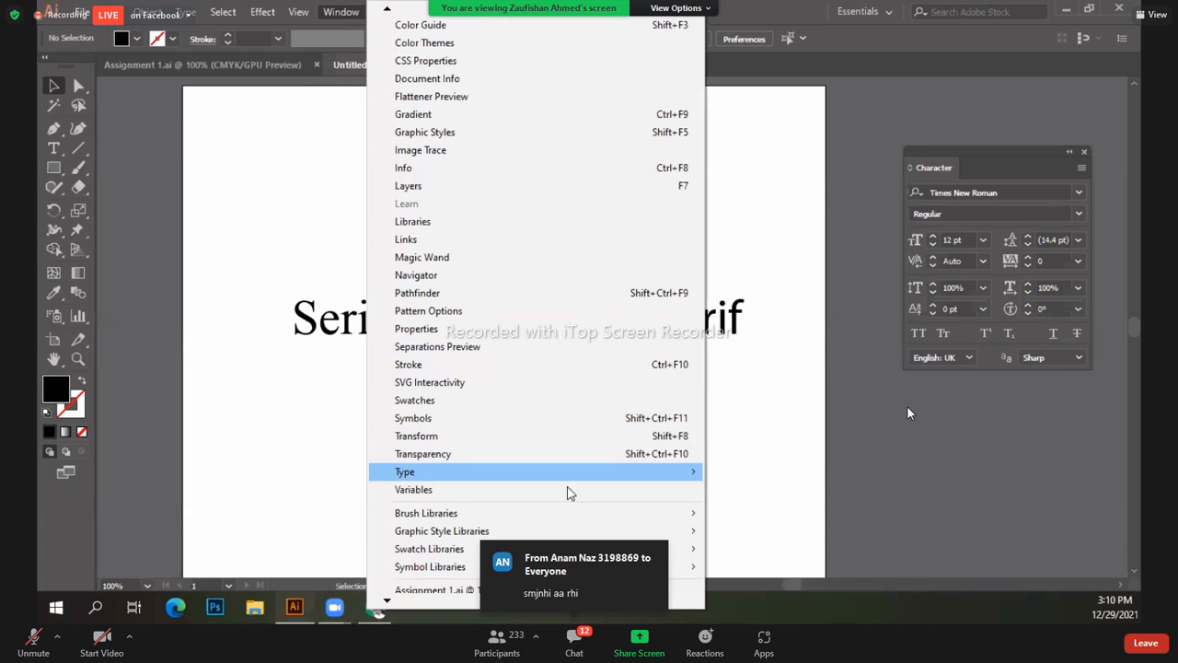
mouse_move(561, 472)
left_click(858, 357)
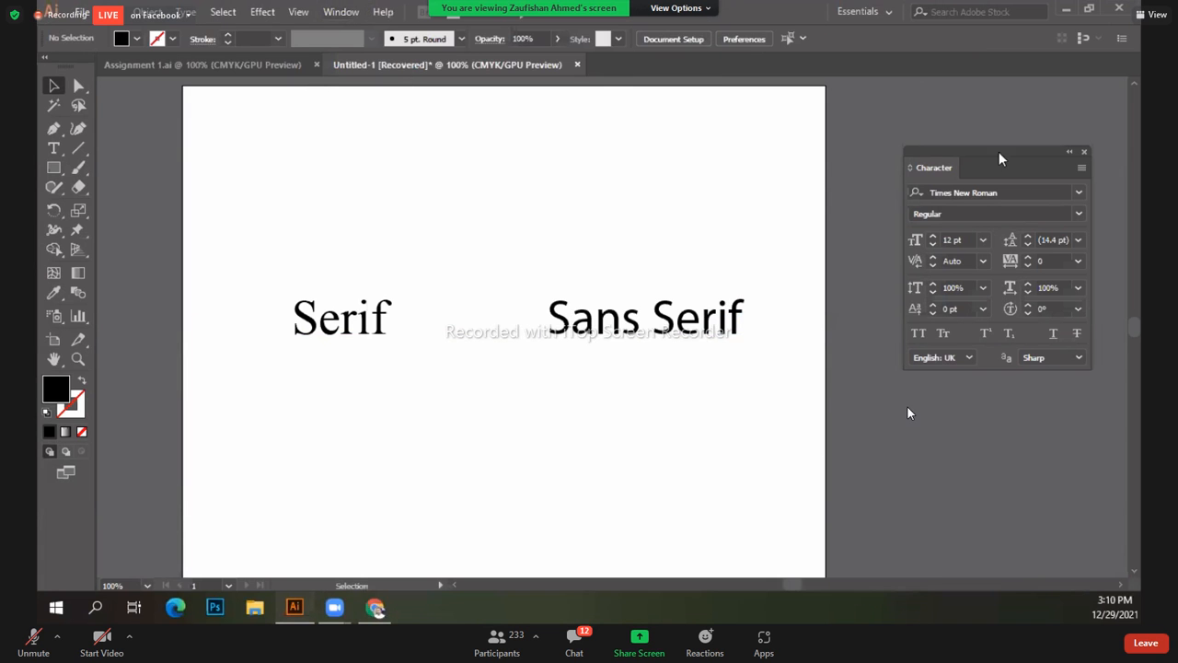
left_click(1081, 168)
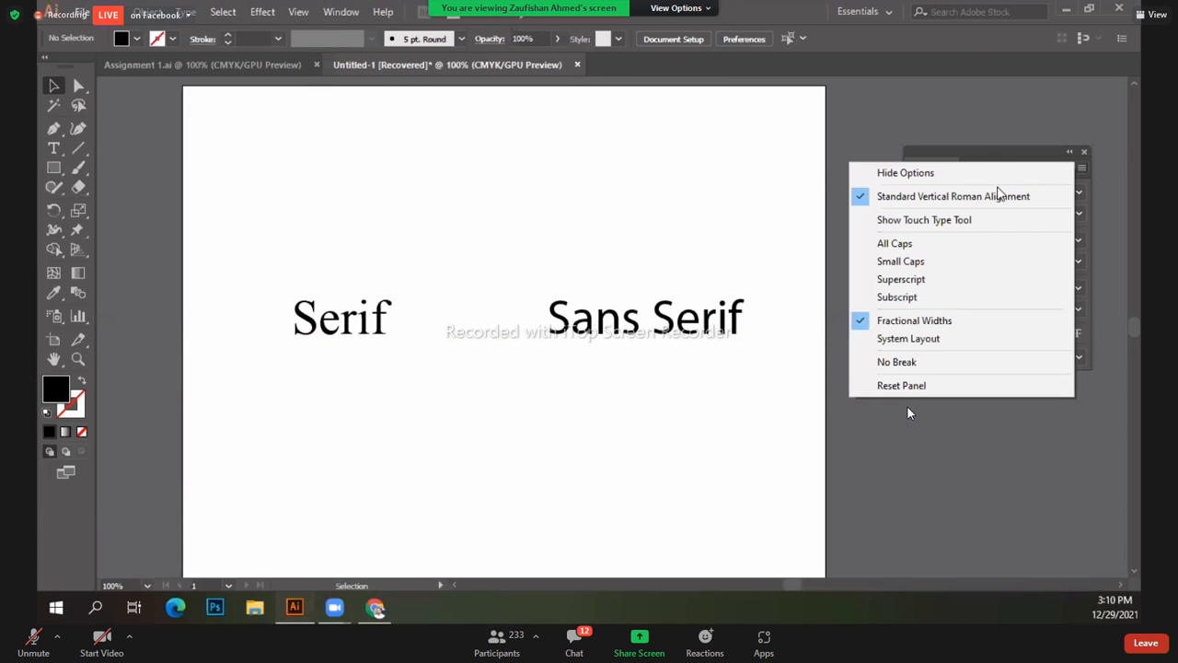
left_click(914, 174)
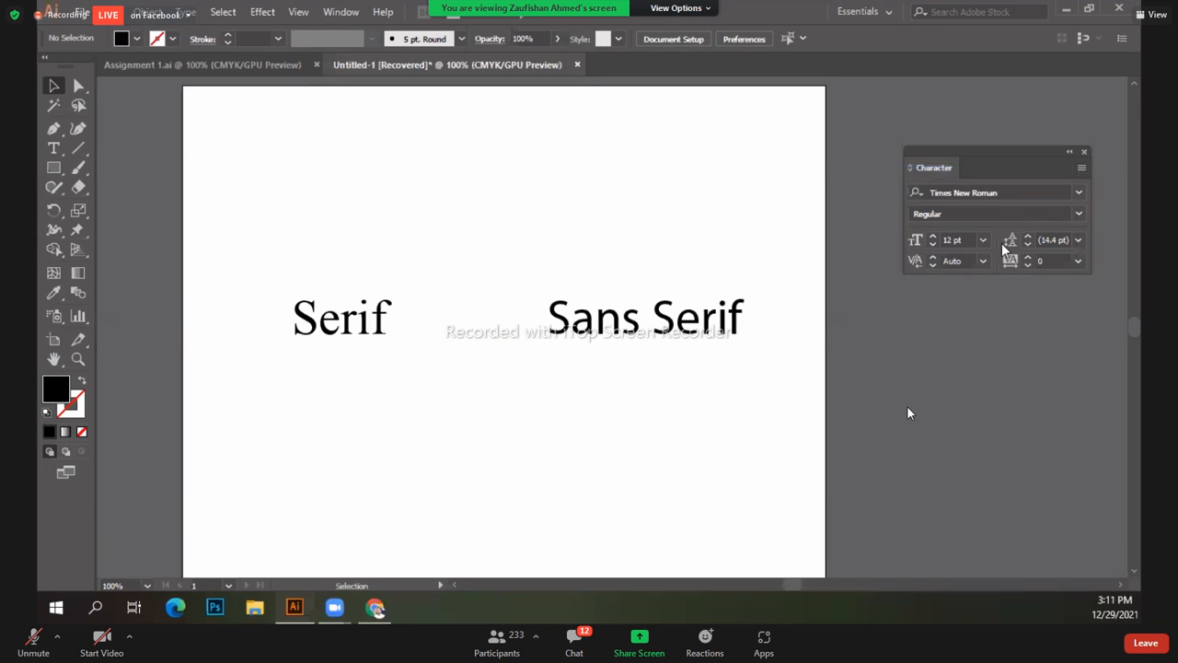
left_click(1082, 171)
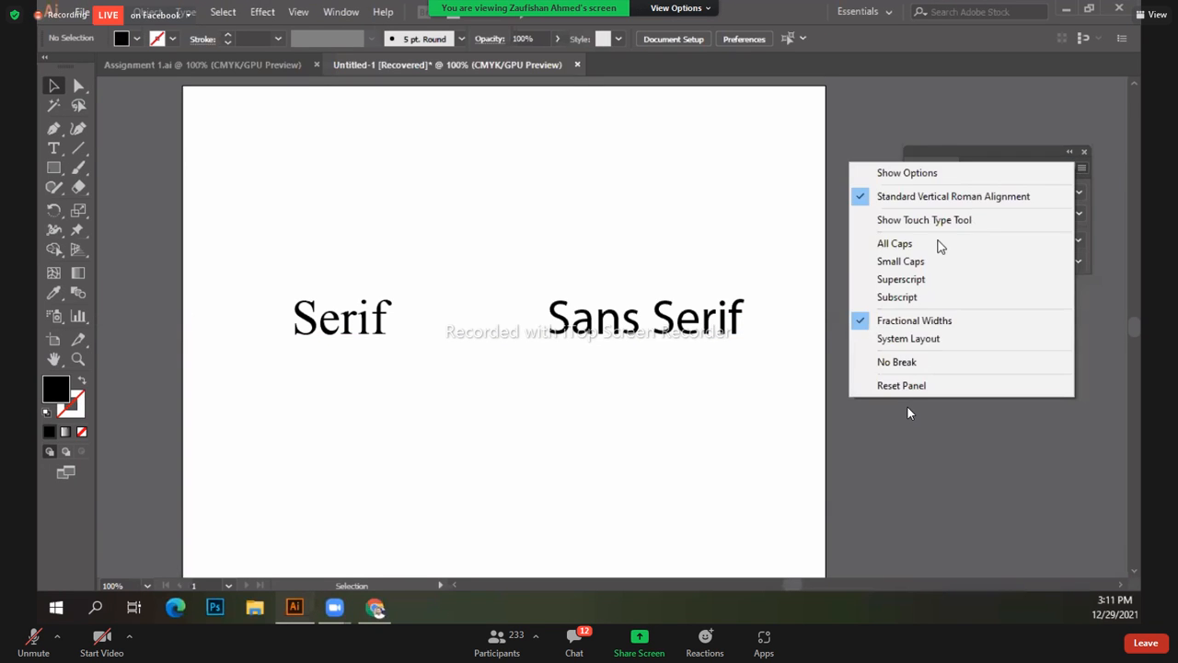
left_click(904, 173)
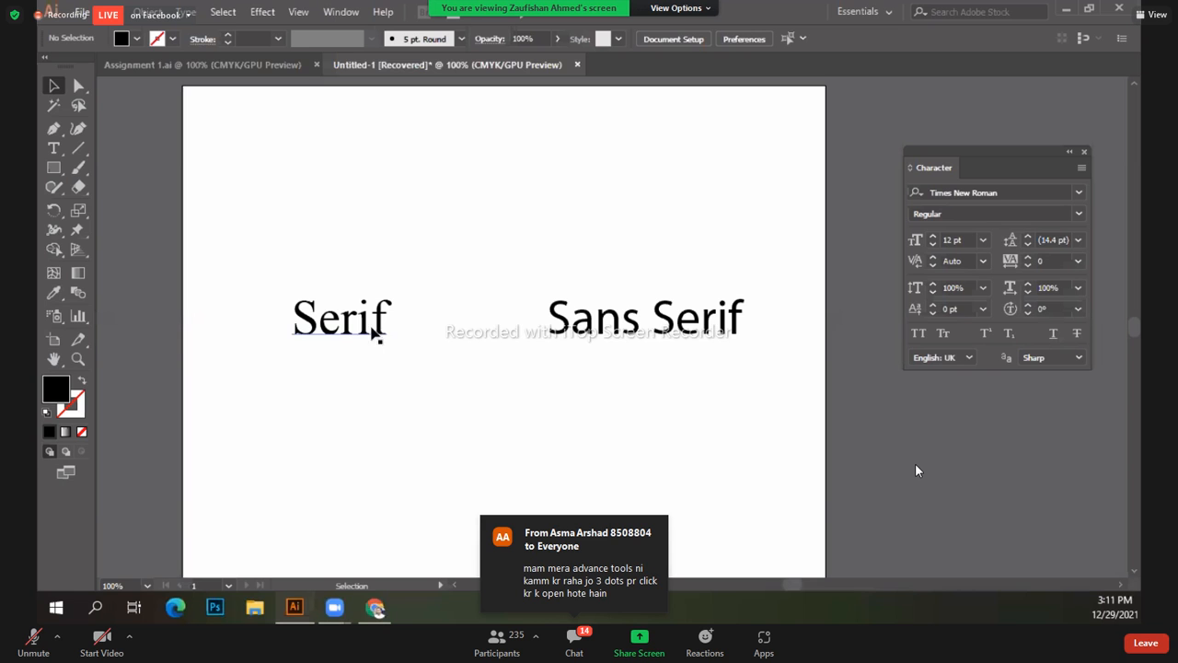
left_click(615, 343)
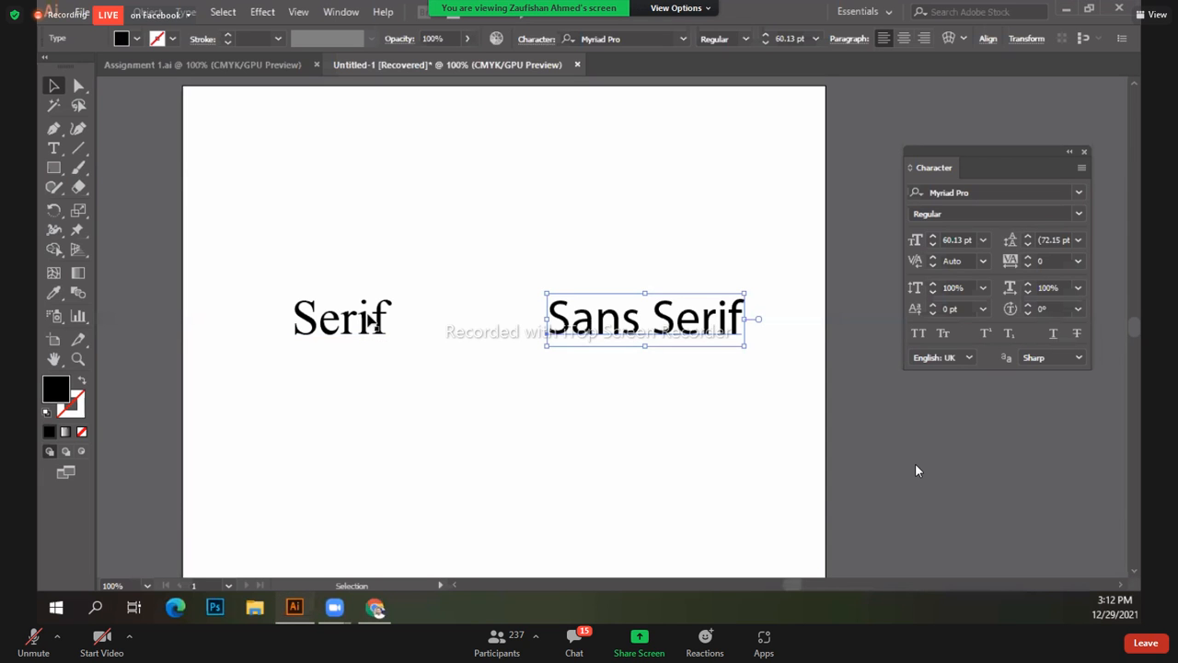
left_click(283, 350)
left_click(375, 348)
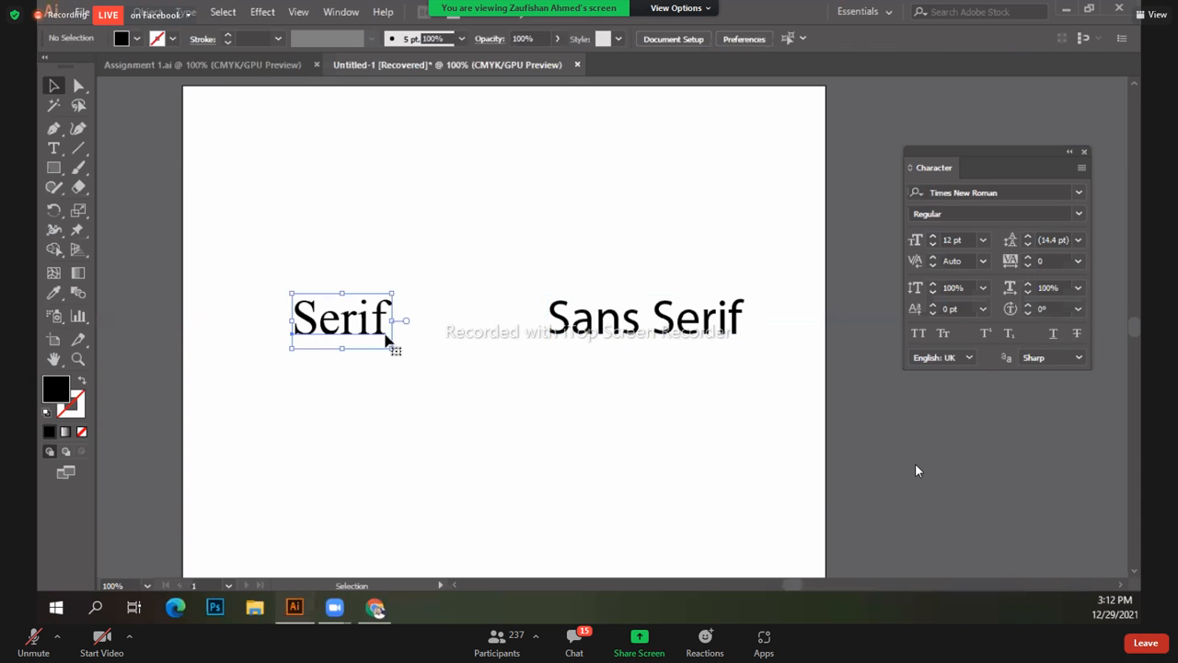
key("ctrl+equal")
key("ctrl+equal")
key("ctrl+equal")
key("ctrl+equal")
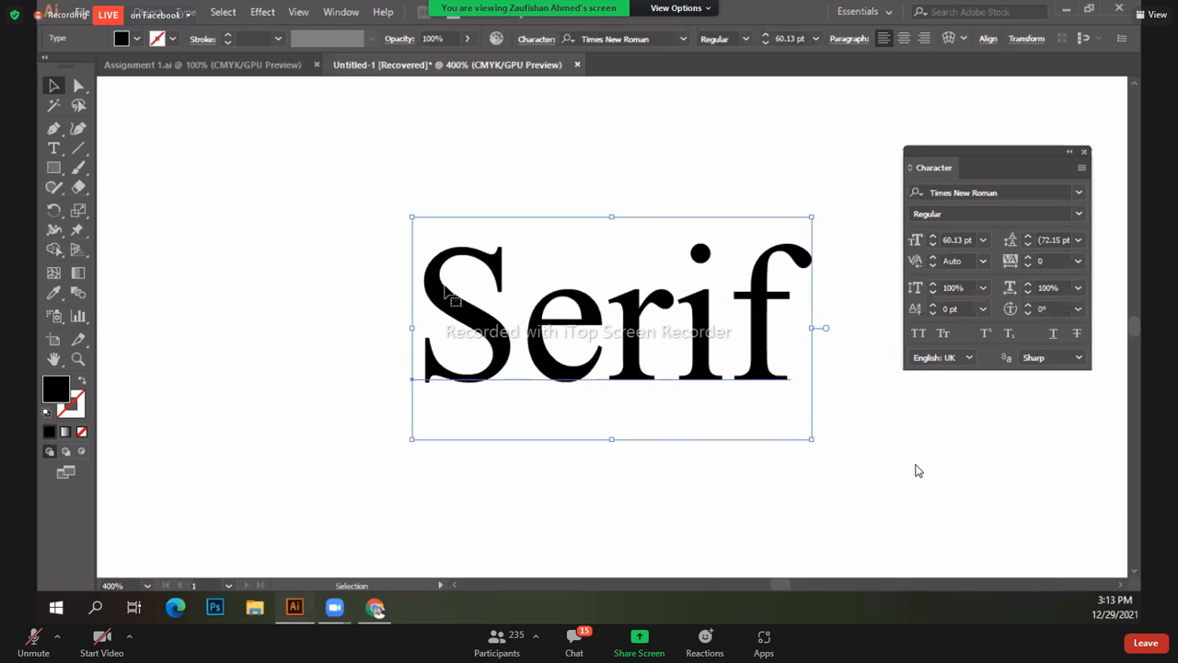
left_click(903, 474)
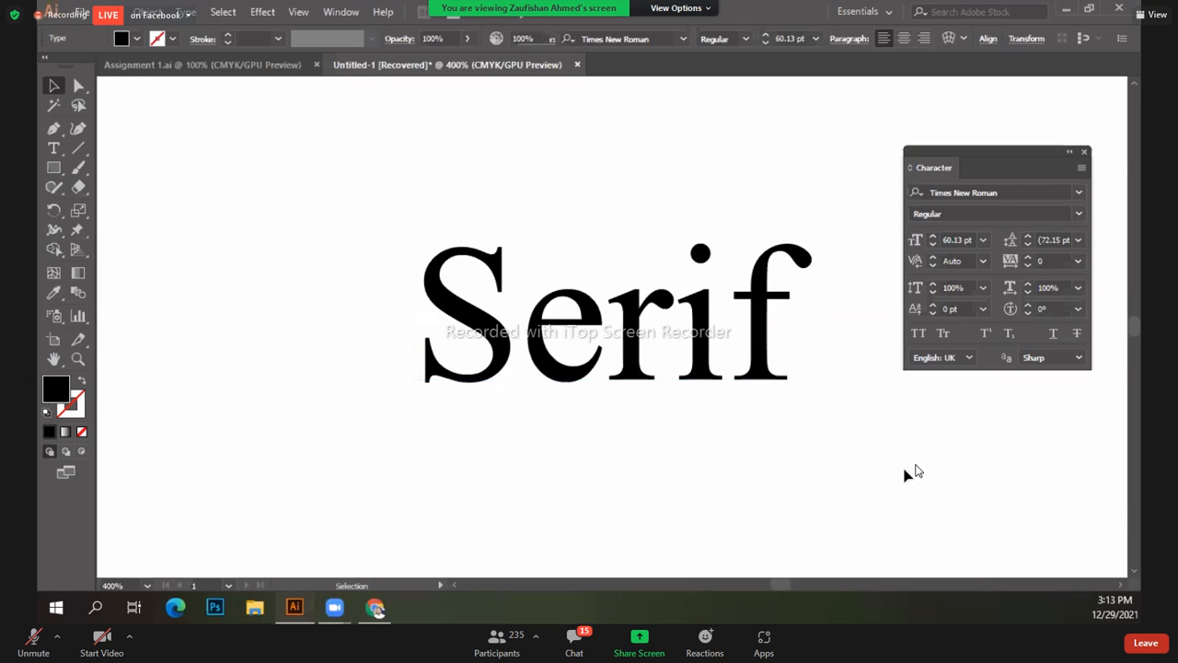
left_click_drag(723, 459, 329, 449)
left_click_drag(577, 447, 379, 448)
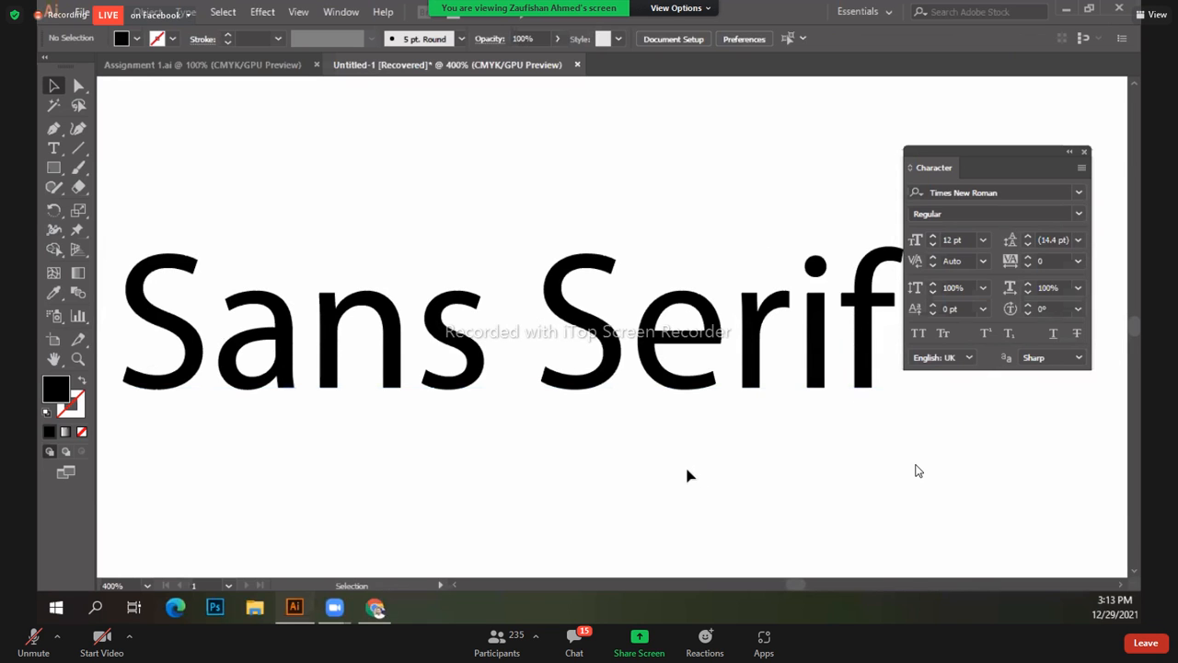
key("ctrl+minus")
key("ctrl+minus")
key("ctrl+minus")
key("ctrl+minus")
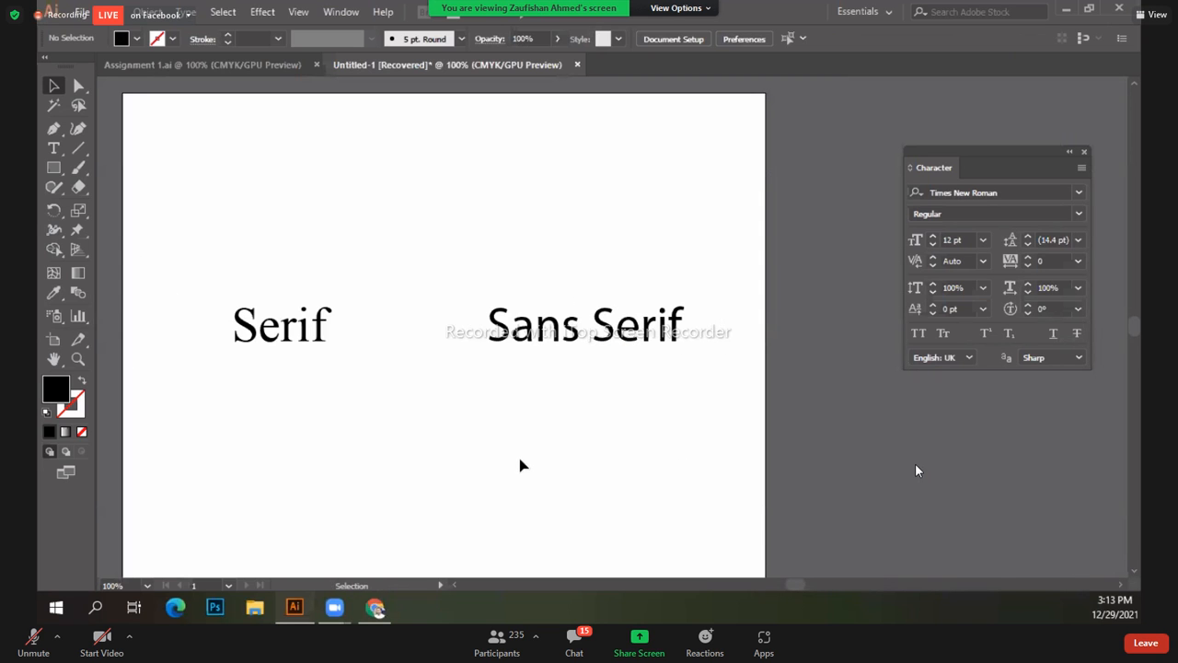
Step: Select Sans Serif, then Serif, to read each font in the Character panel, then deselect
left_click(522, 335)
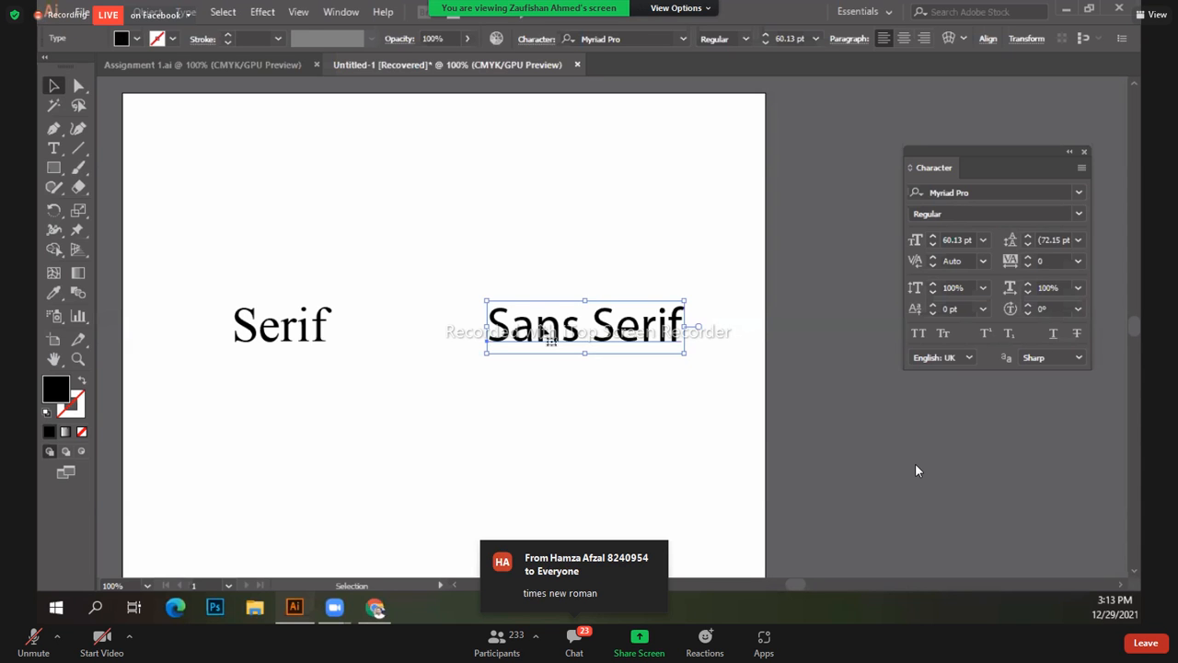
left_click(291, 336)
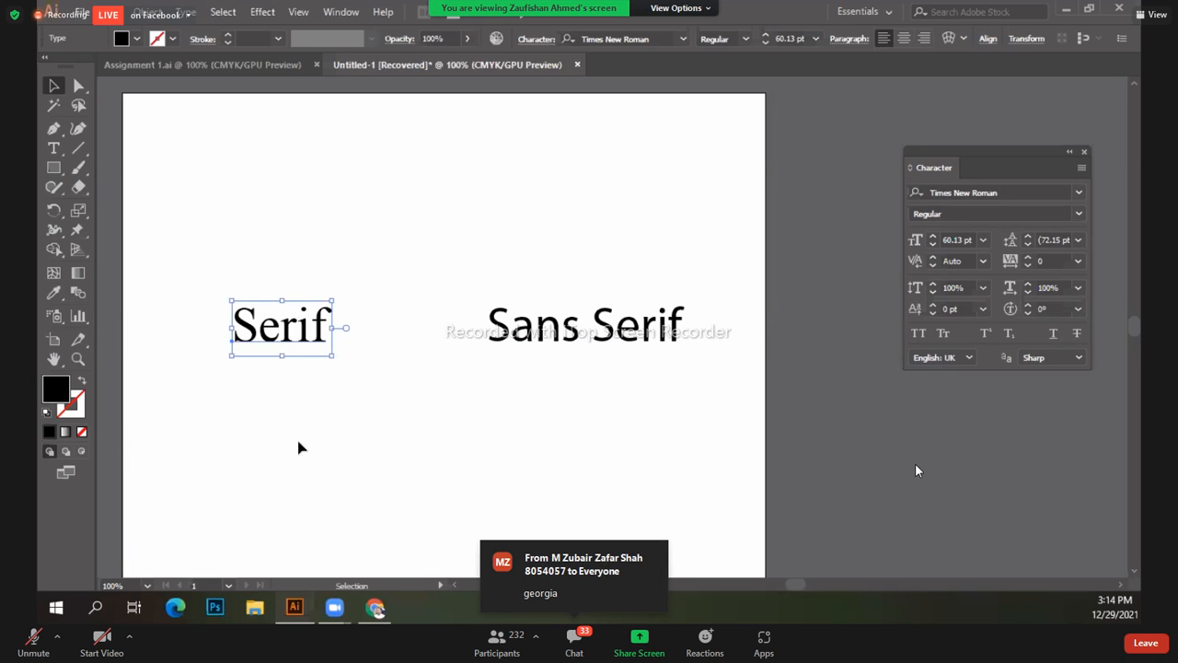
left_click(384, 377)
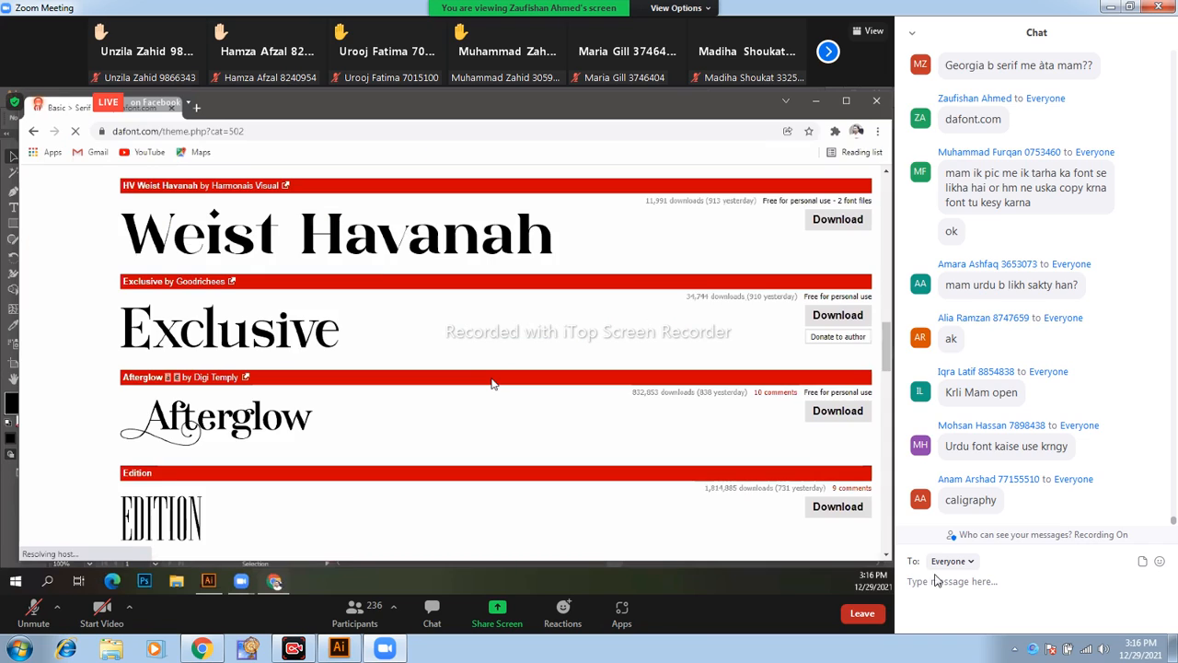
Step: Apply the downloaded Dream Glory display font to the Sans Serif text
double_click(808, 454)
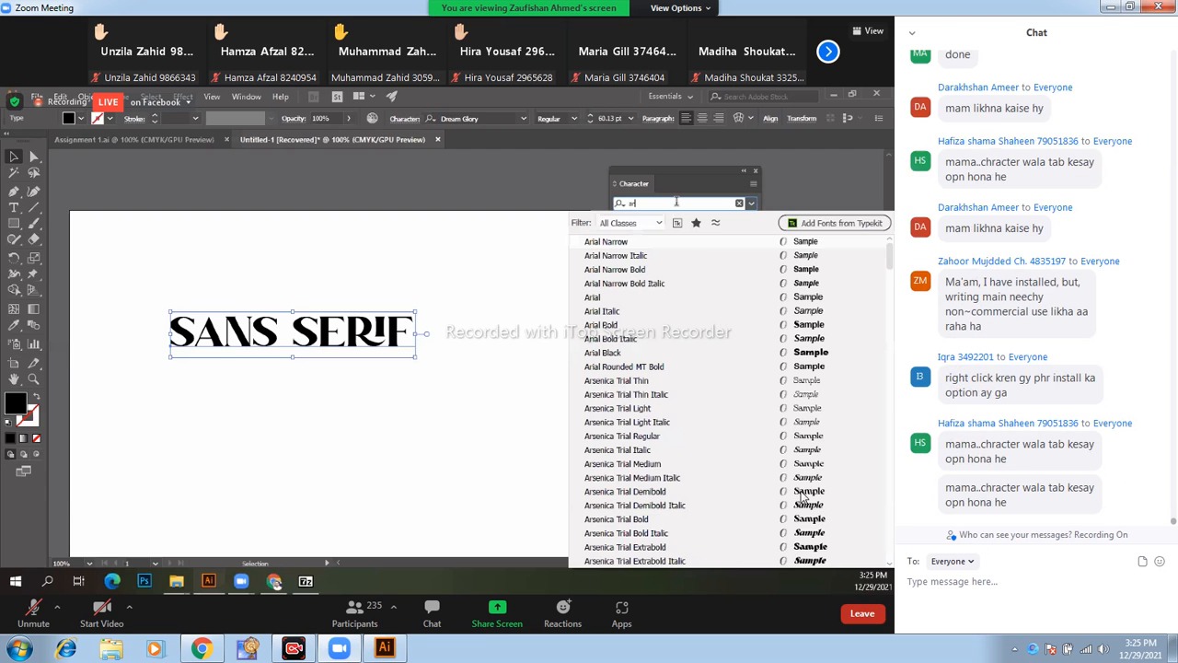
Step: Set Sans Serif in Arial Regular, nudge it right and down, and reposition the Character panel
double_click(519, 401)
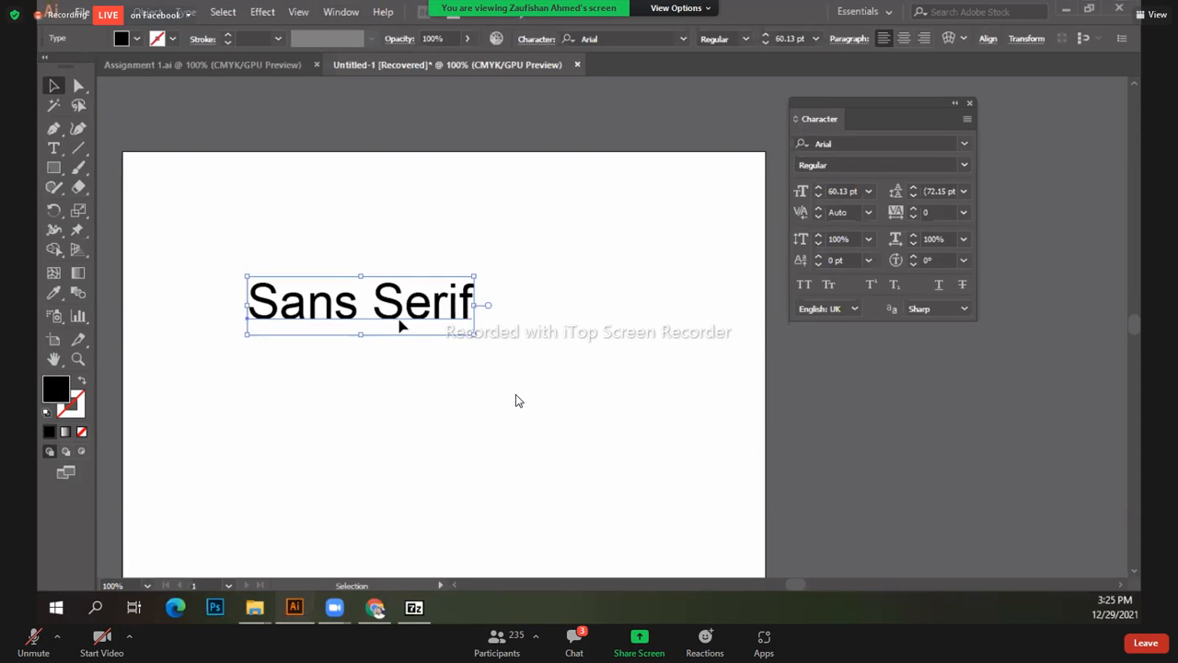
left_click_drag(350, 333, 376, 349)
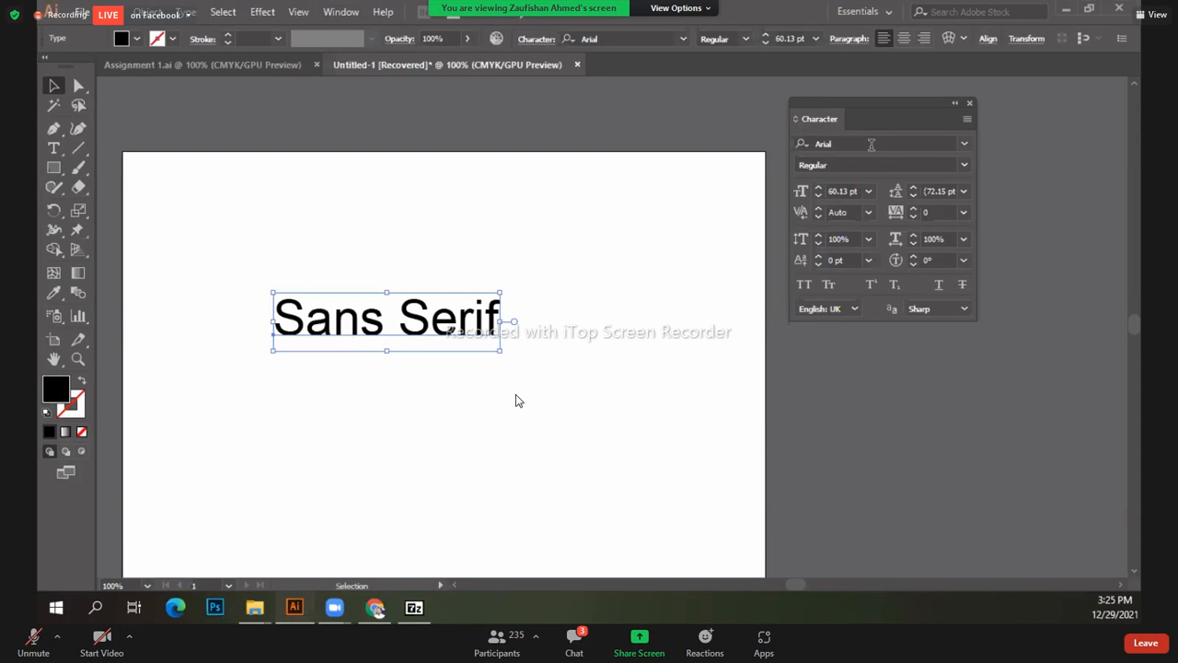
left_click_drag(858, 102, 614, 175)
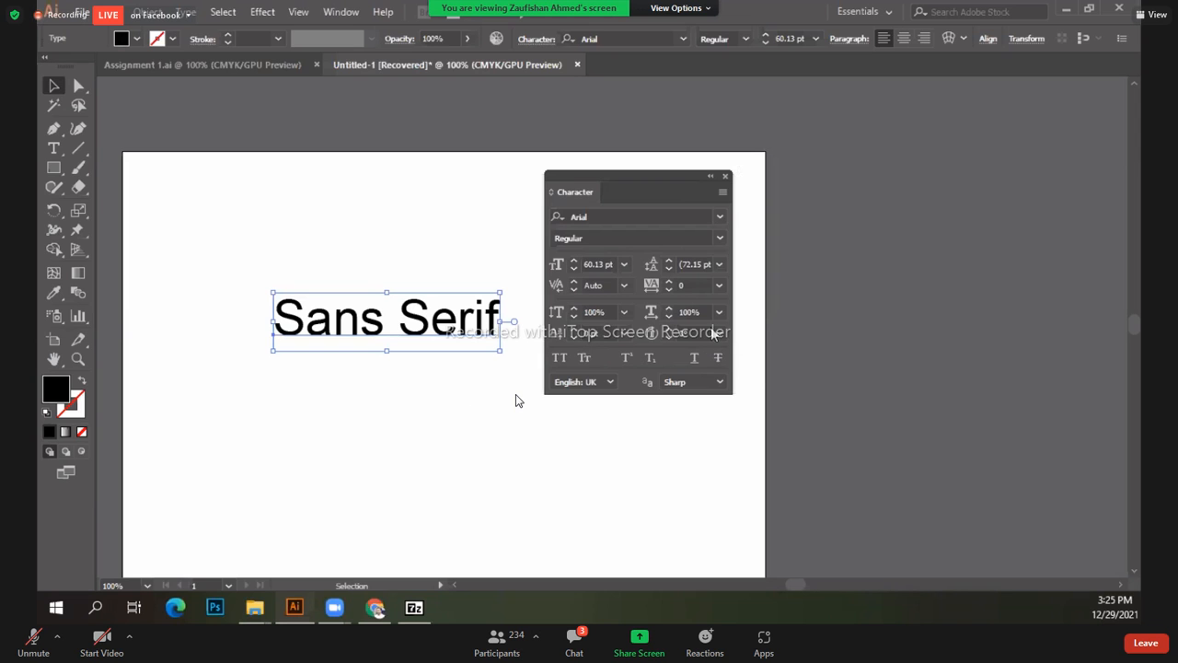
left_click_drag(670, 177, 689, 165)
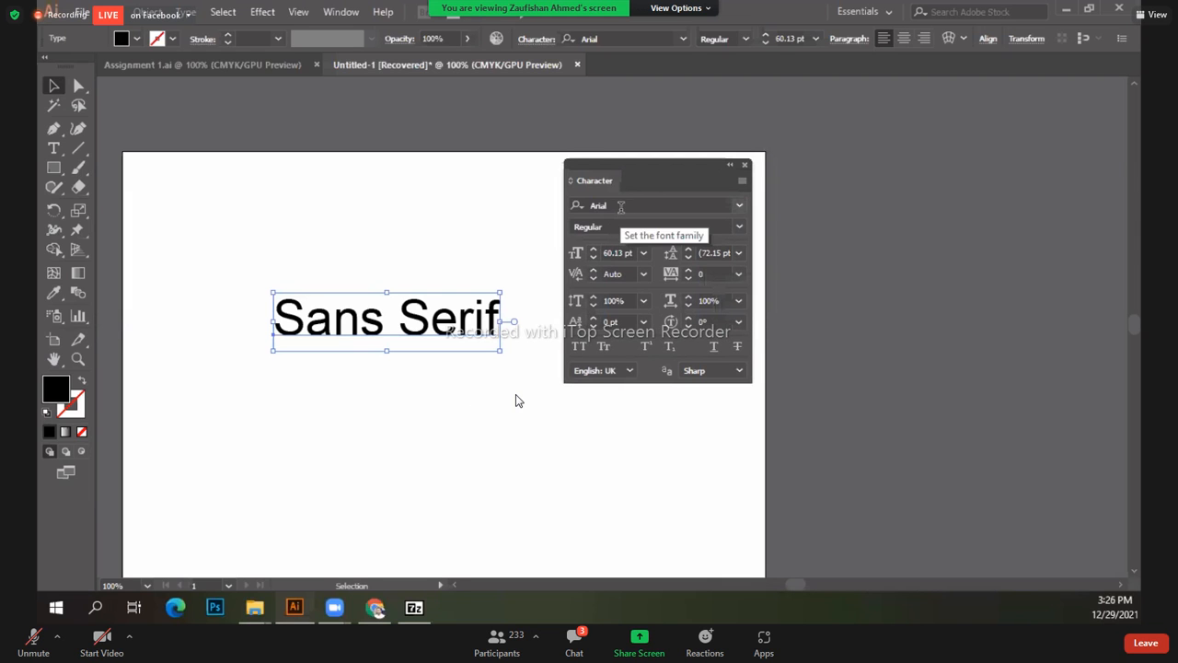
left_click(622, 205)
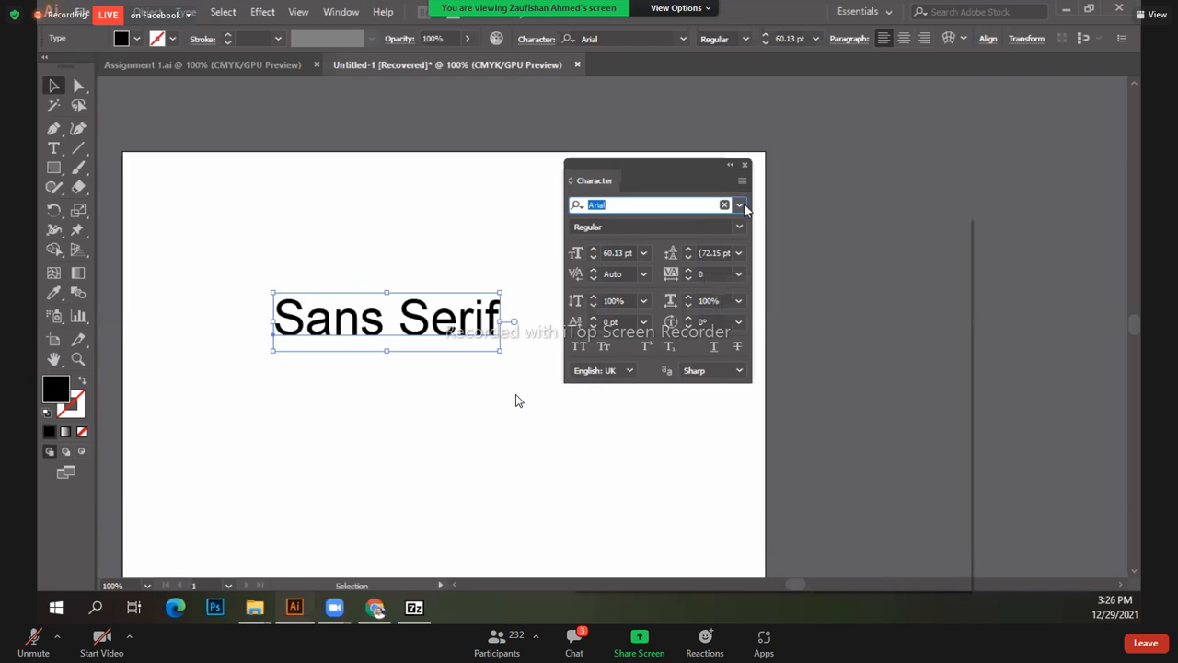
left_click(742, 206)
scroll(709, 471, "down", 15)
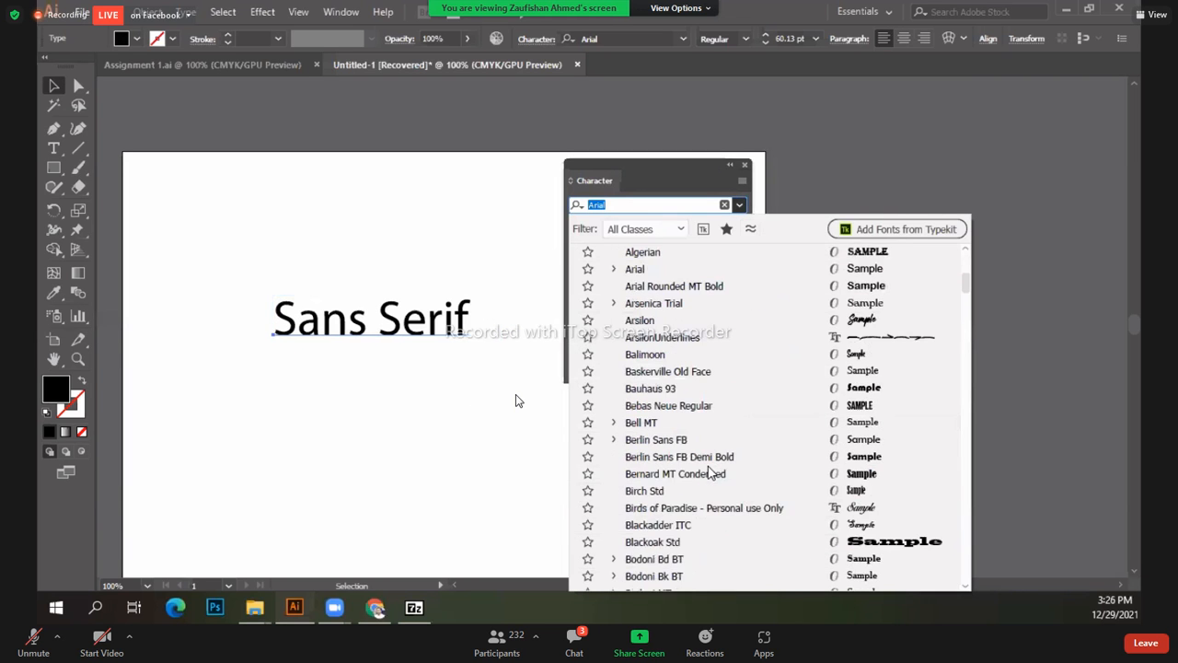
scroll(723, 450, "down", 20)
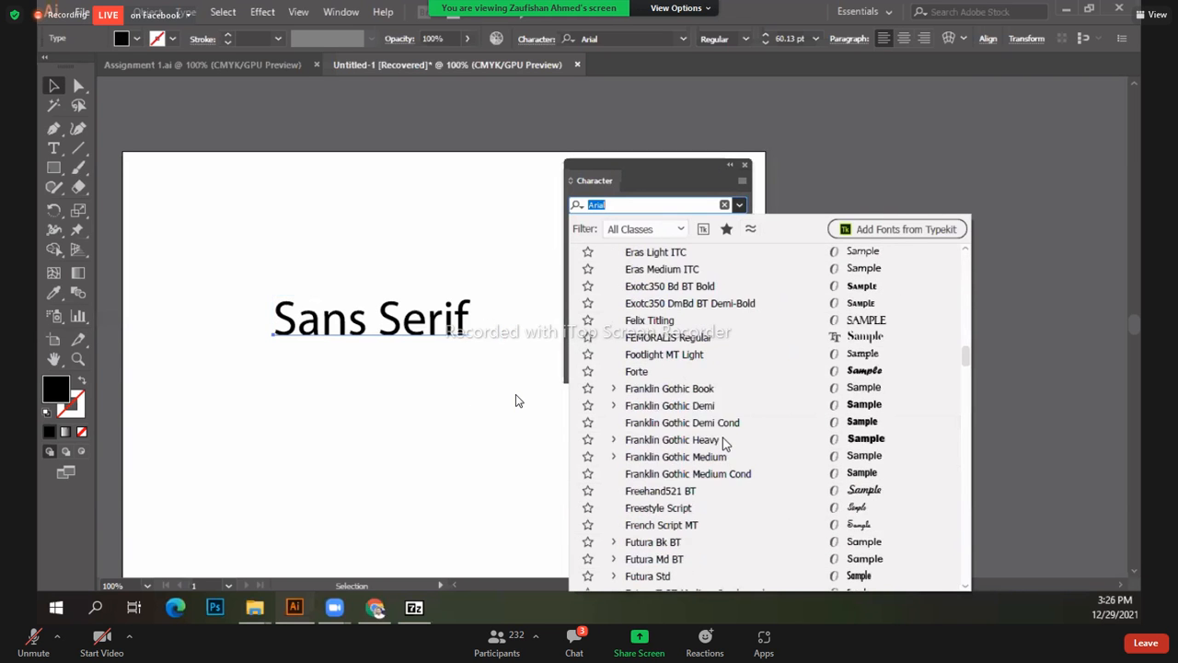
scroll(723, 442, "down", 7)
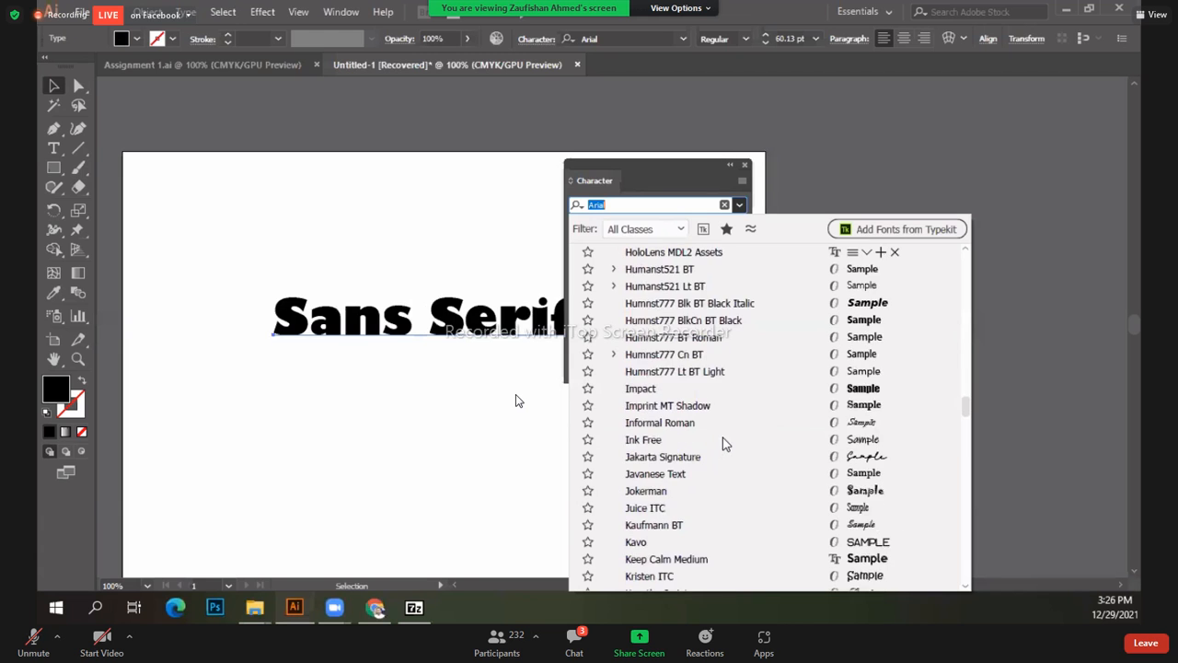
scroll(723, 440, "up", 7)
scroll(709, 483, "down", 3)
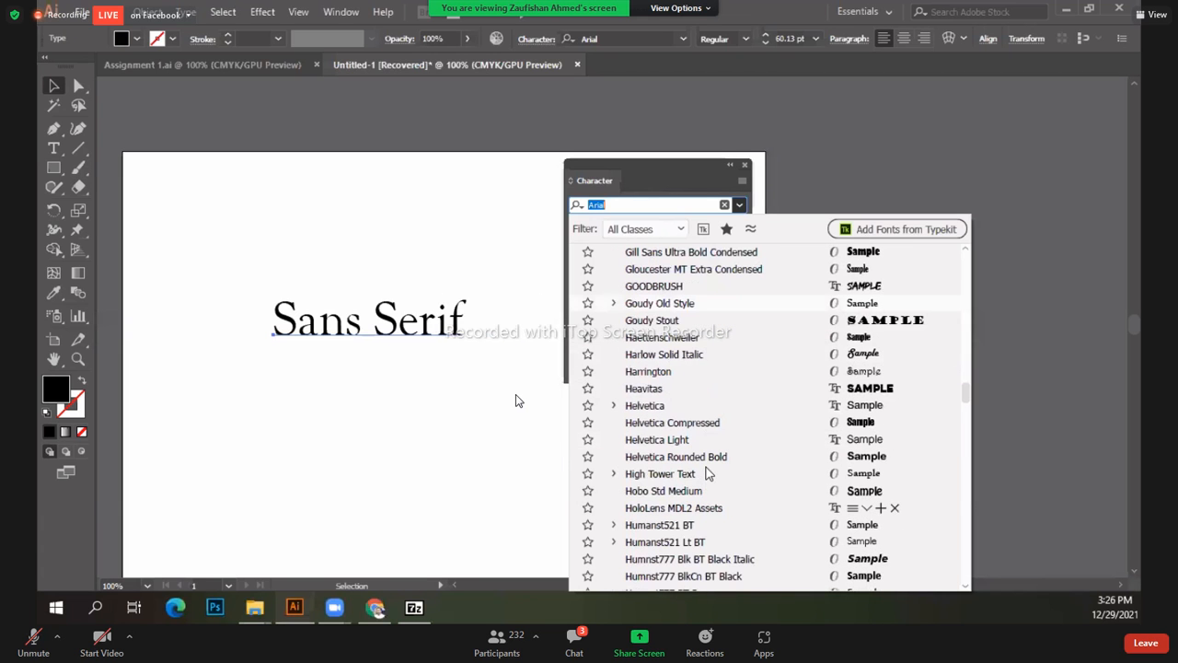
left_click(590, 205)
double_click(590, 204)
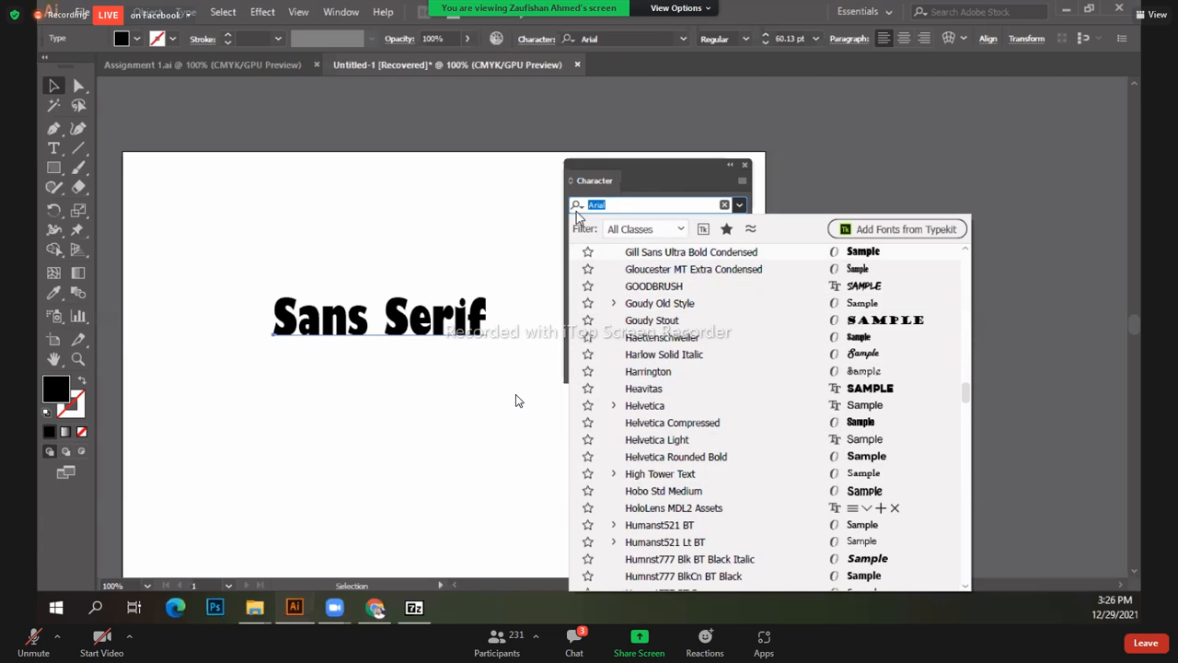
type("gj")
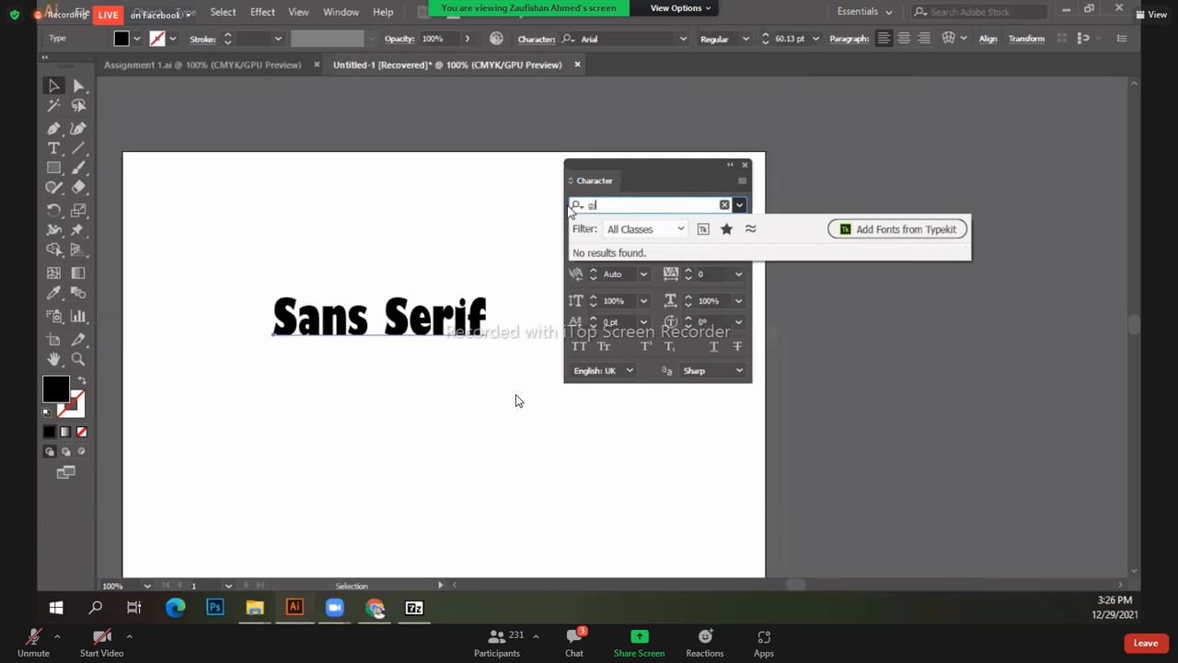
key("BackSpace")
key("BackSpace")
key("Escape")
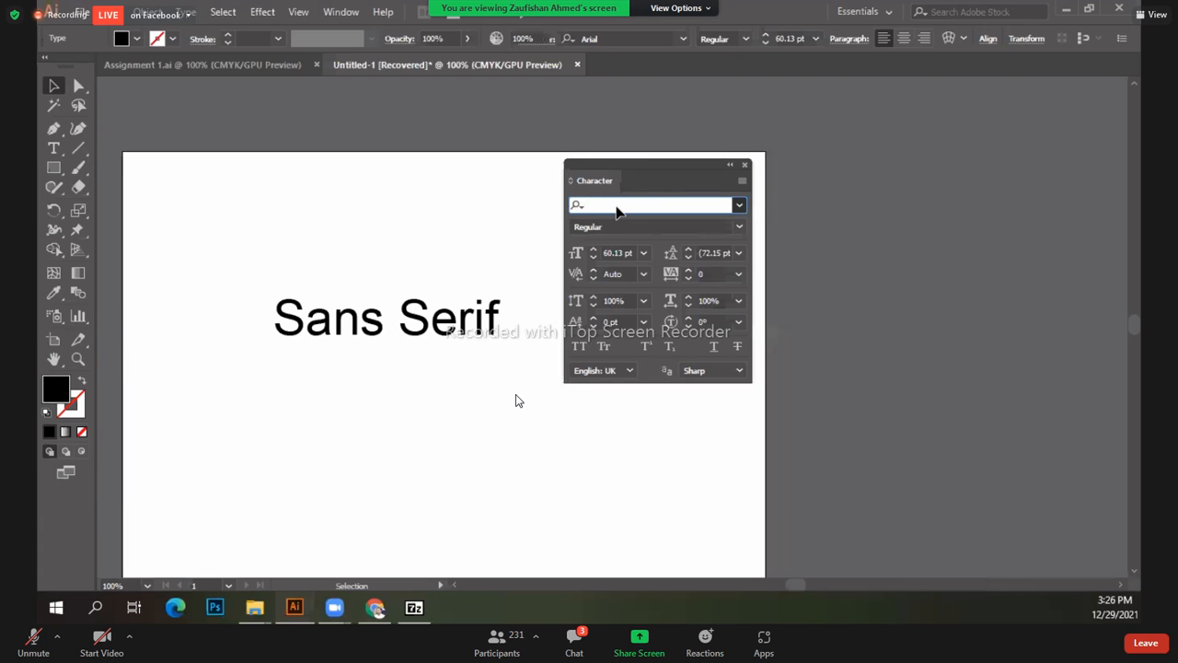
left_click(506, 317)
left_click(447, 330)
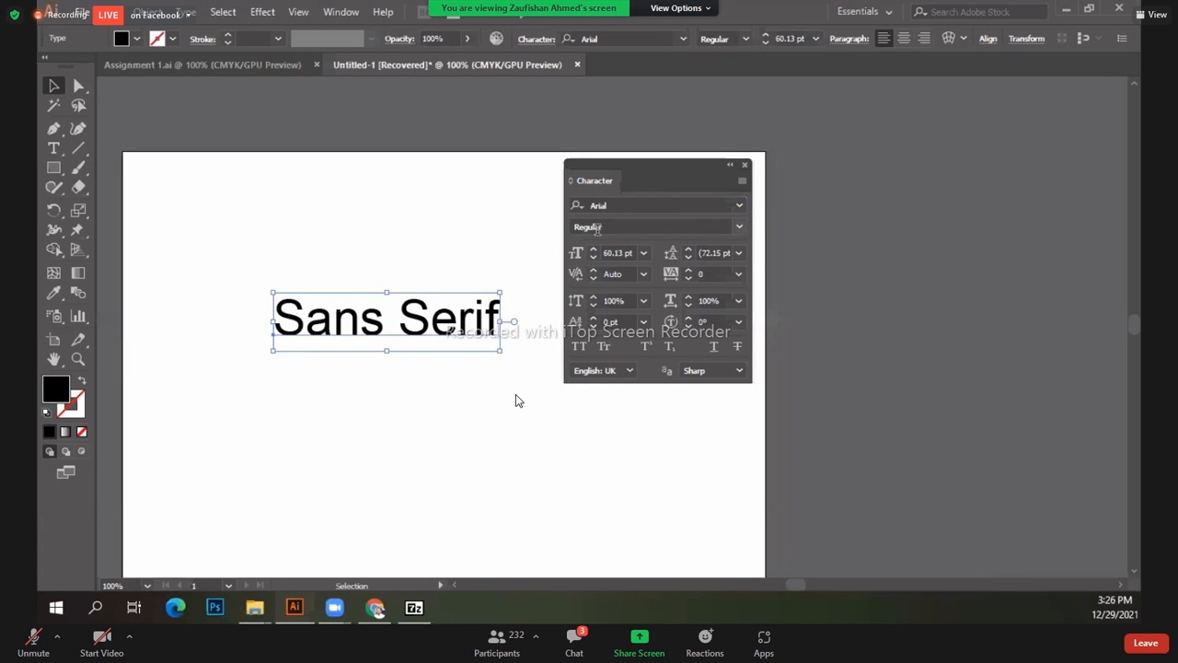
left_click(743, 227)
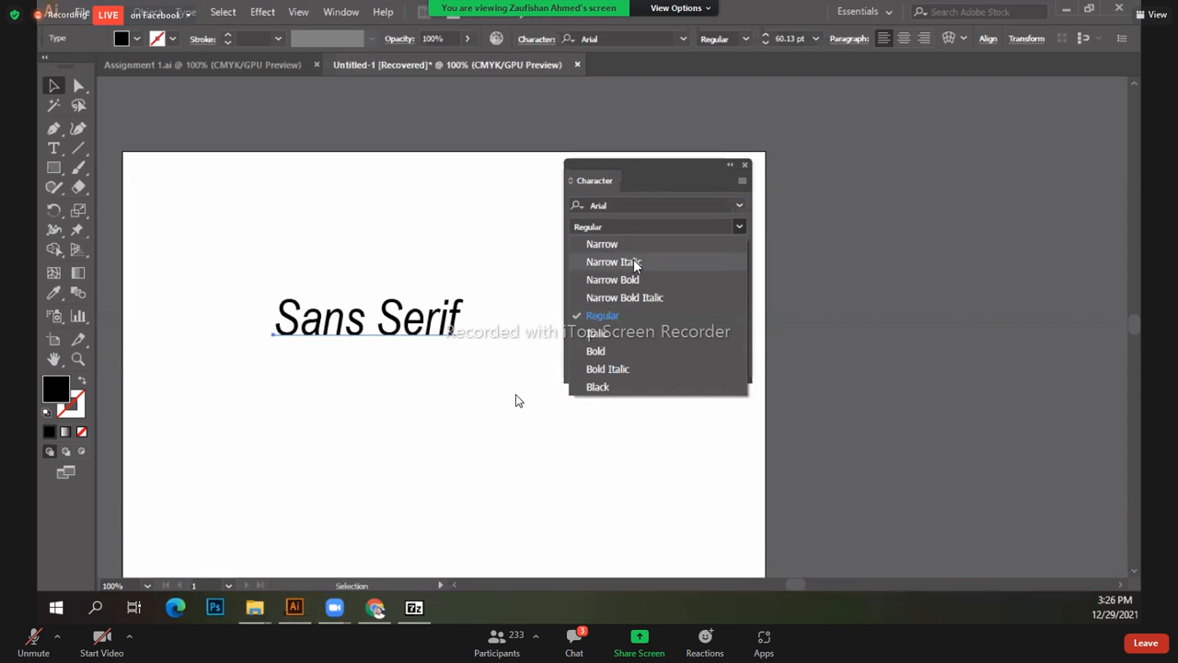
left_click(601, 315)
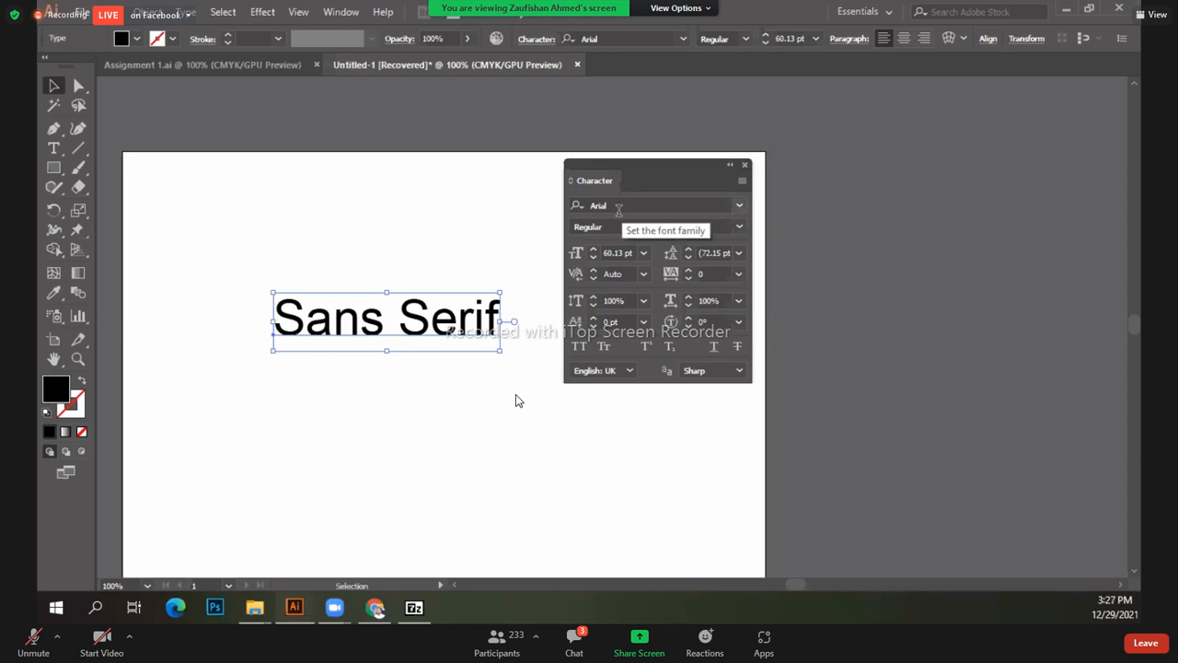
left_click(739, 226)
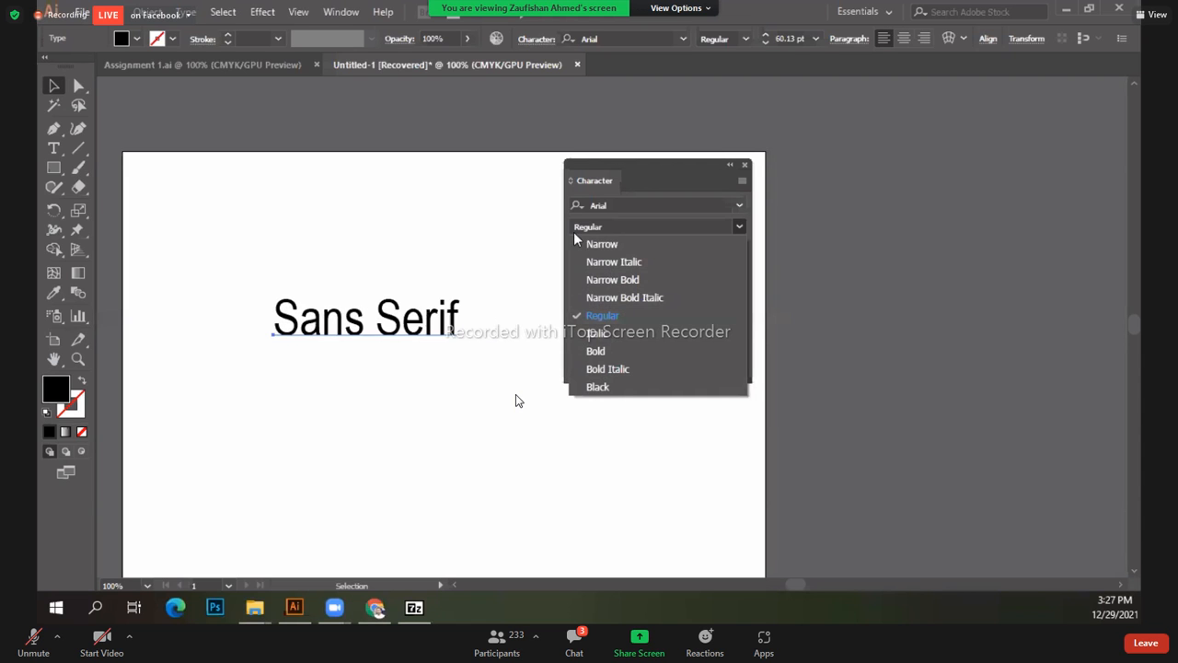
left_click(606, 225)
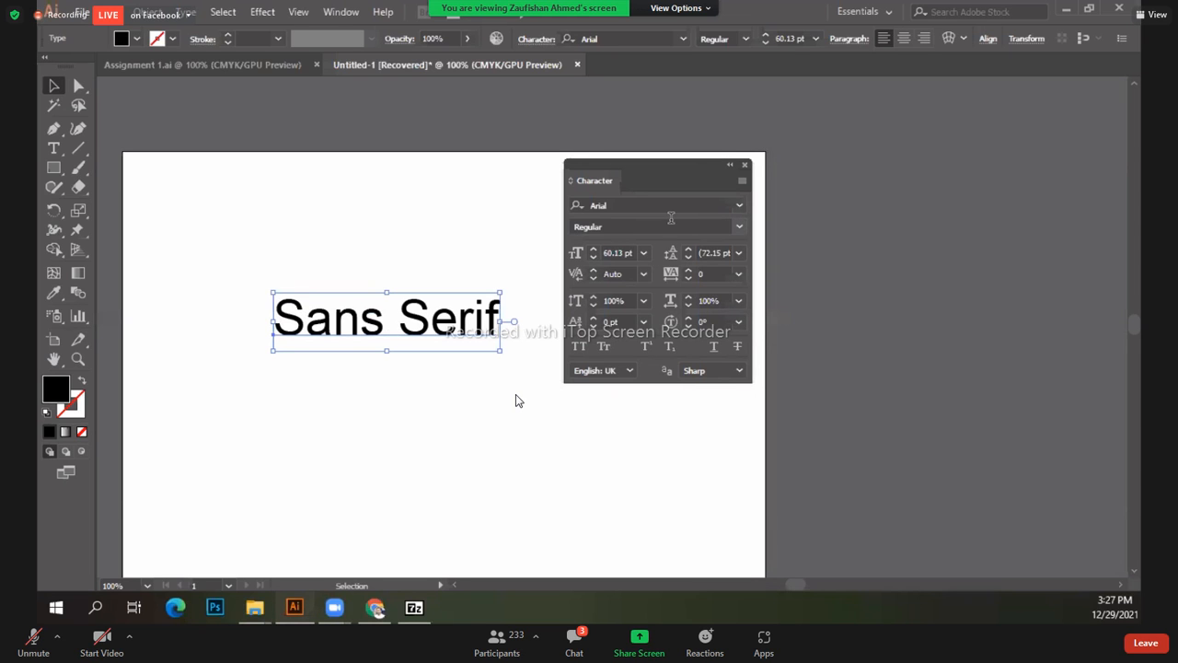
Step: Reapply the Dream Glory font to the Sans Serif text and check its available styles
left_click(650, 204)
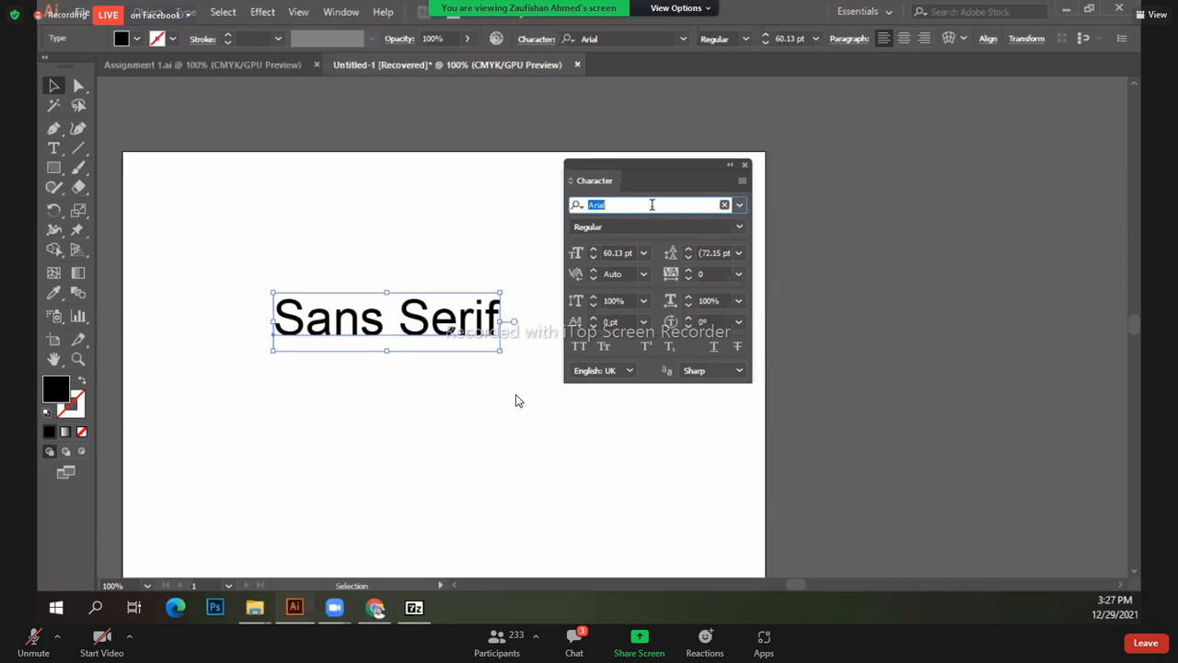
type("drea")
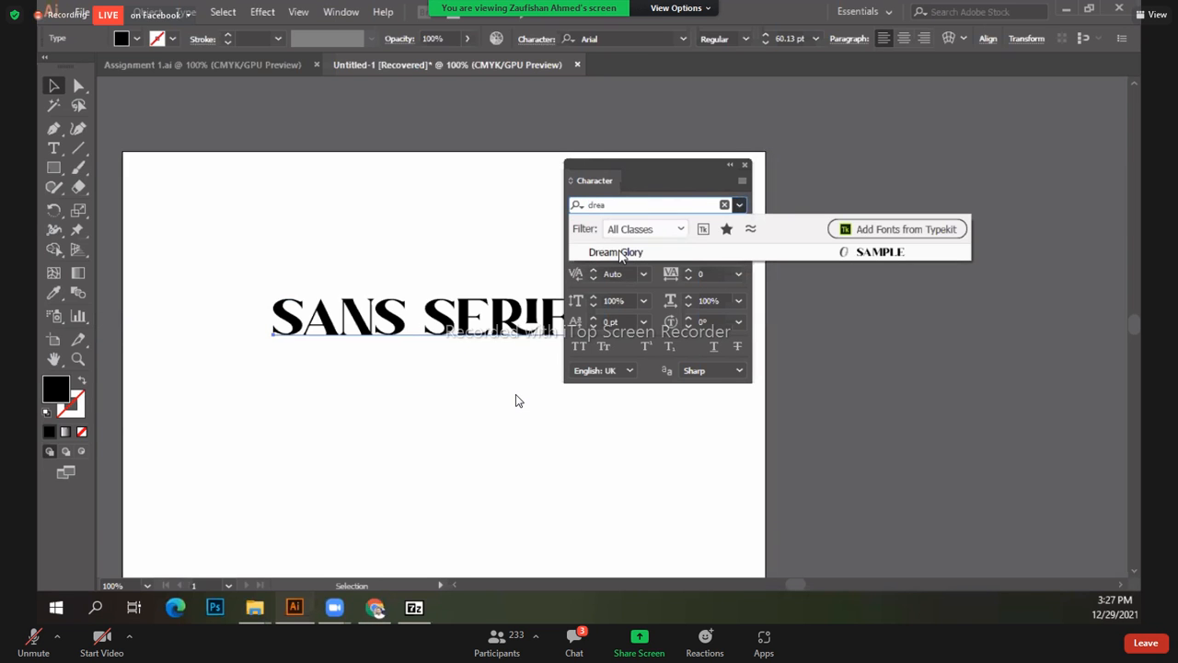
left_click(692, 249)
left_click(740, 227)
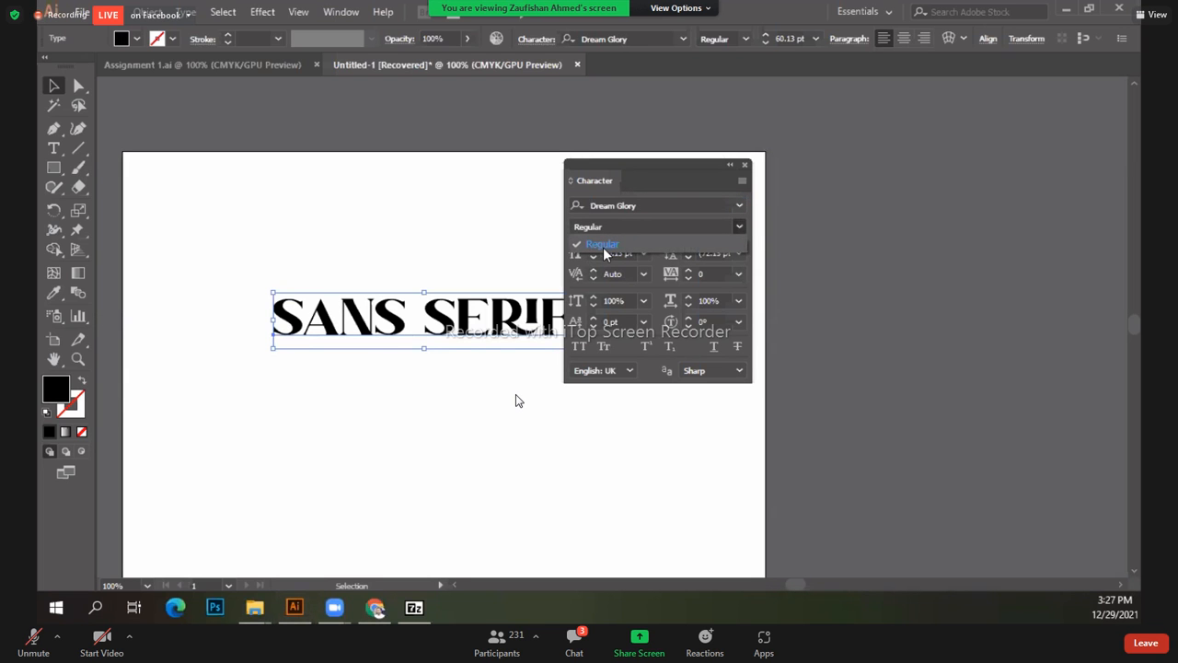
left_click(661, 201)
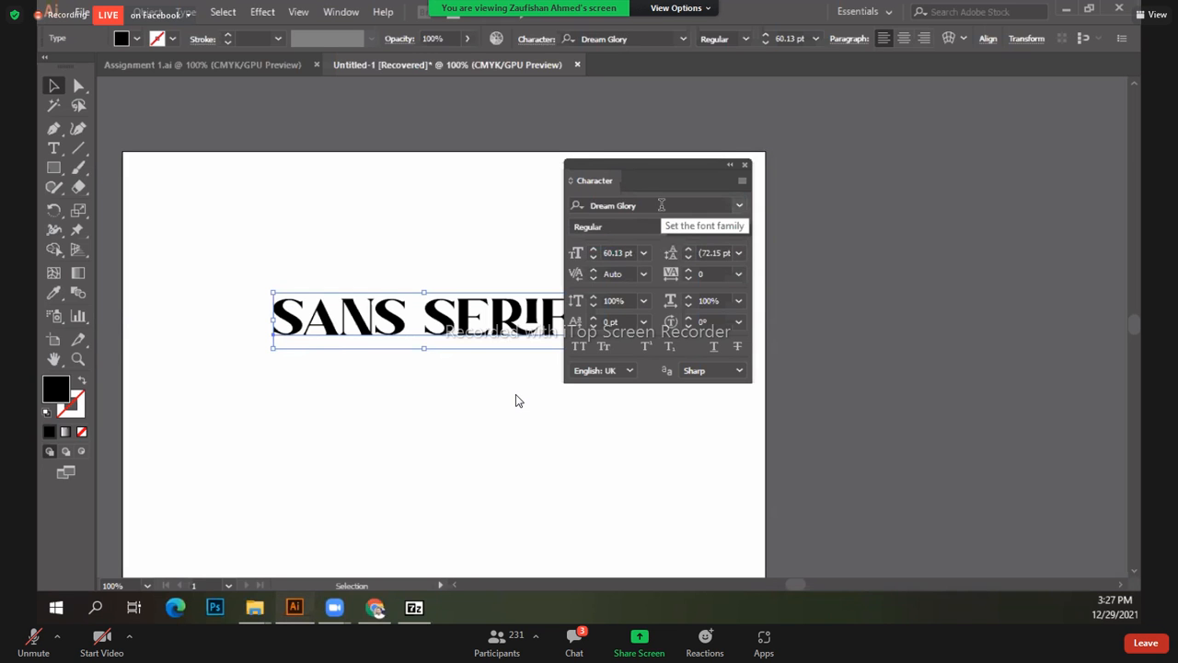
Step: Change the Sans Serif font to Times New Roman Regular
left_click(661, 205)
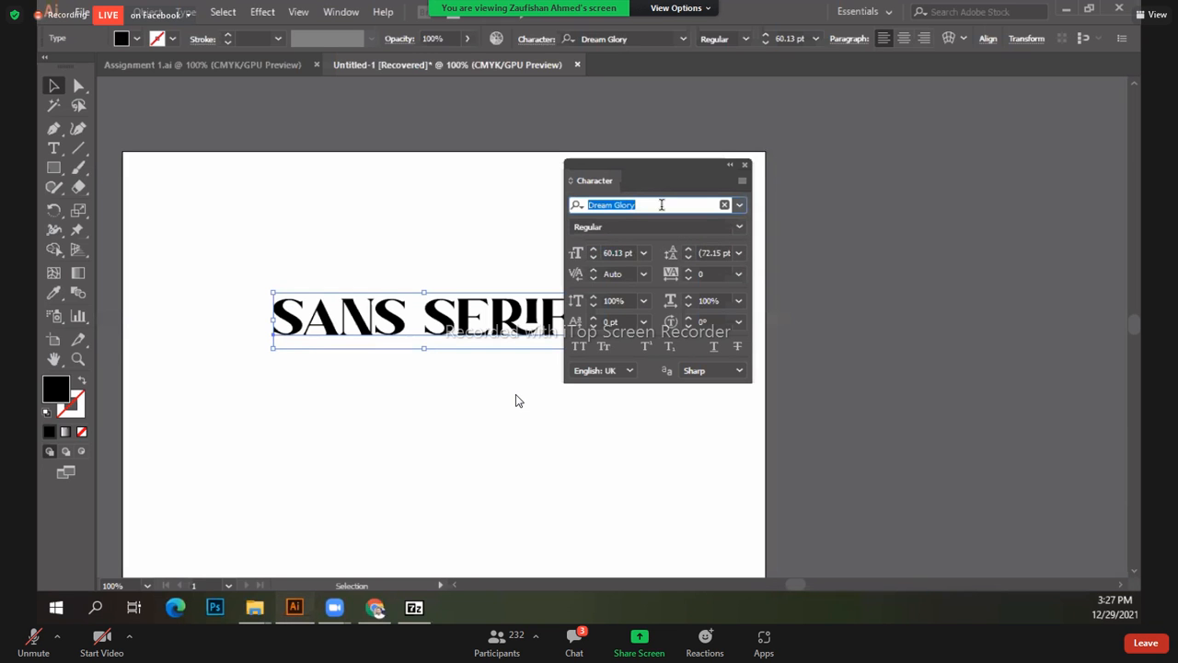
type("time")
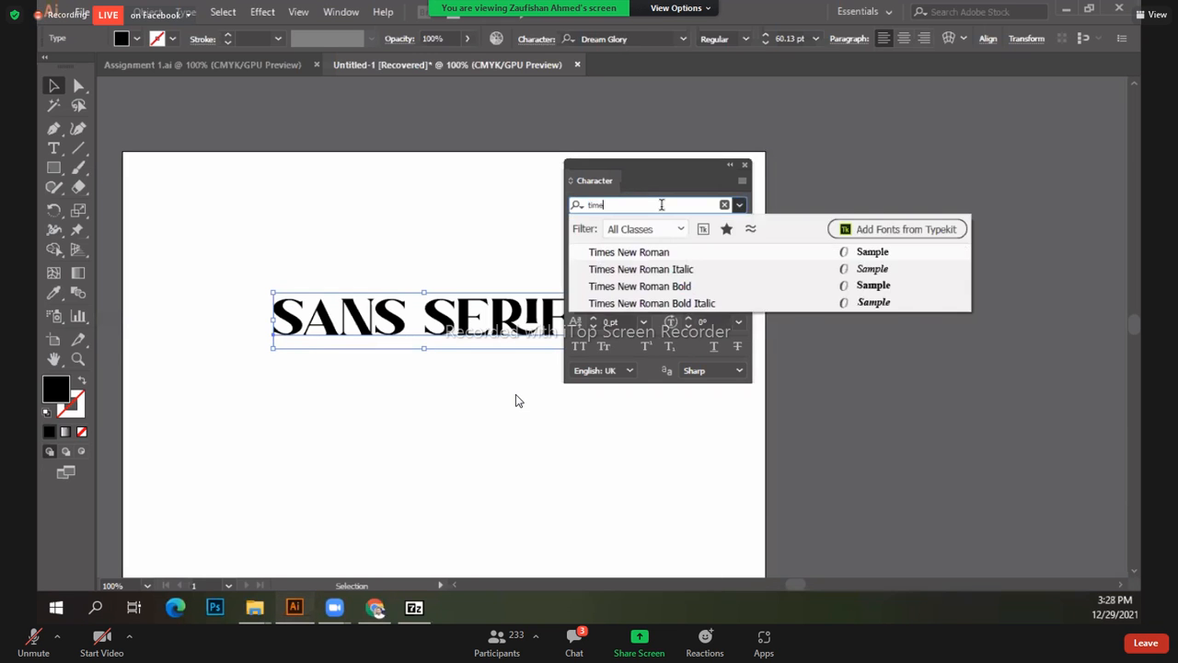
left_click(683, 253)
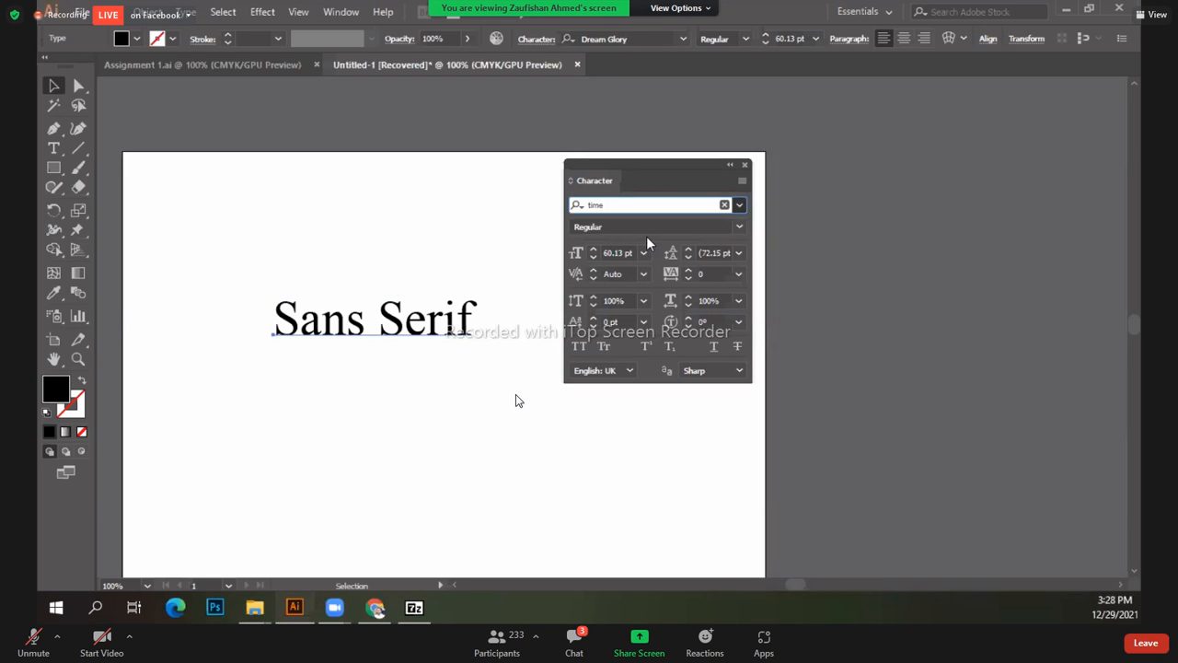
left_click(740, 226)
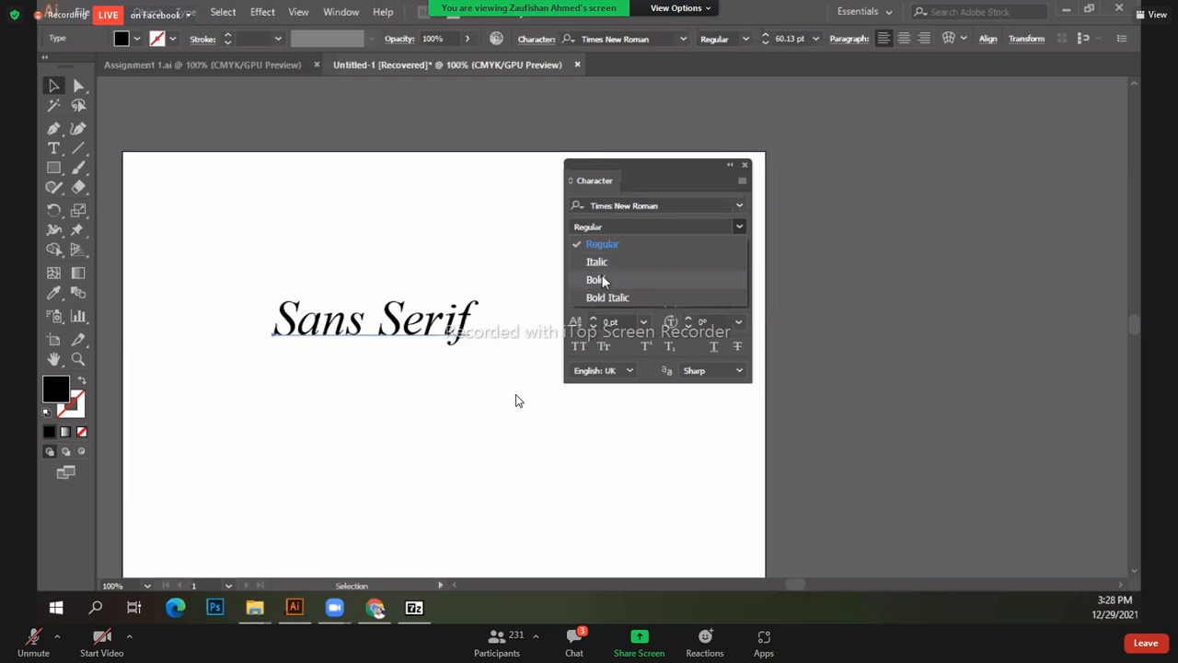
left_click(598, 263)
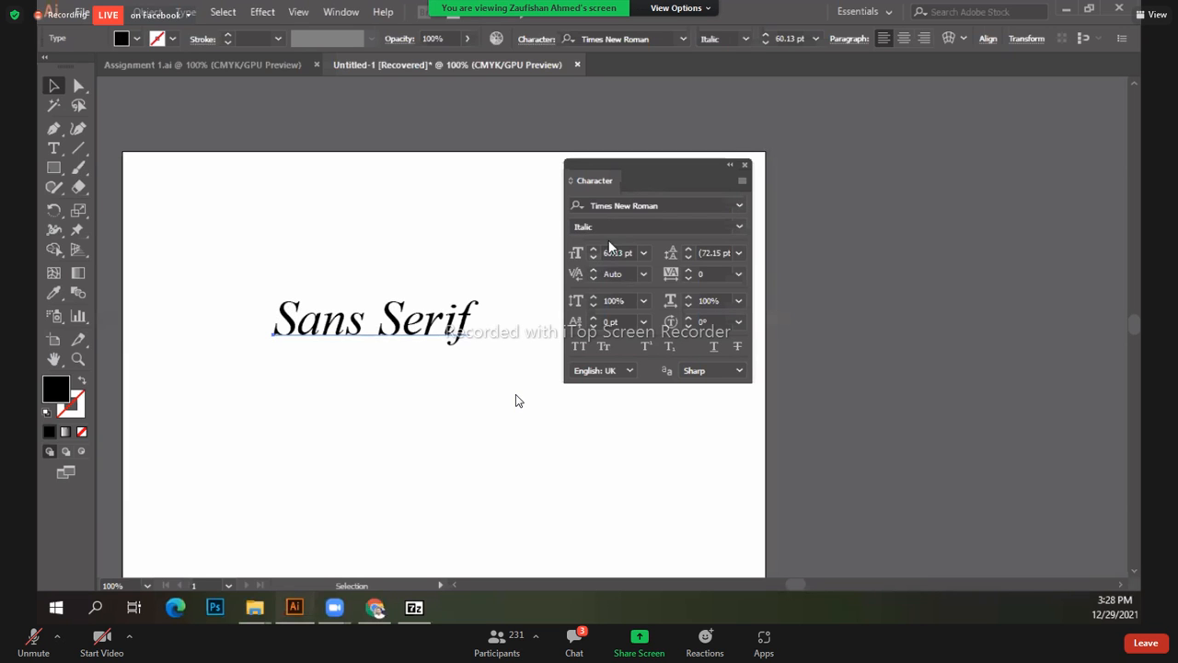
left_click(740, 229)
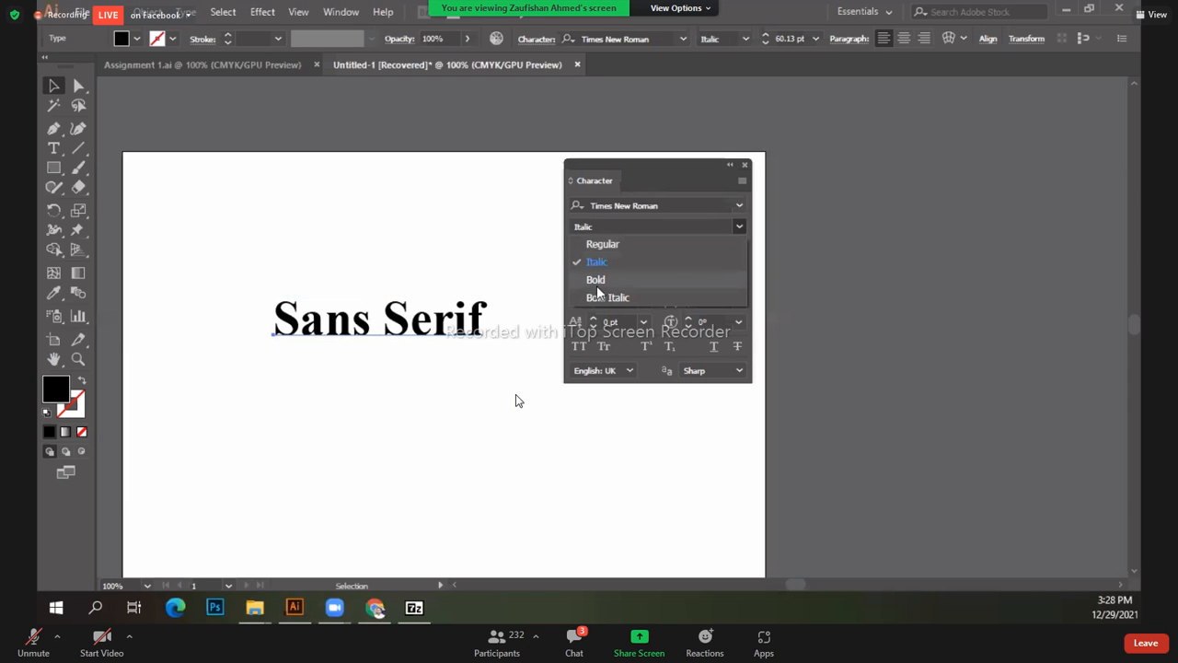
left_click(627, 242)
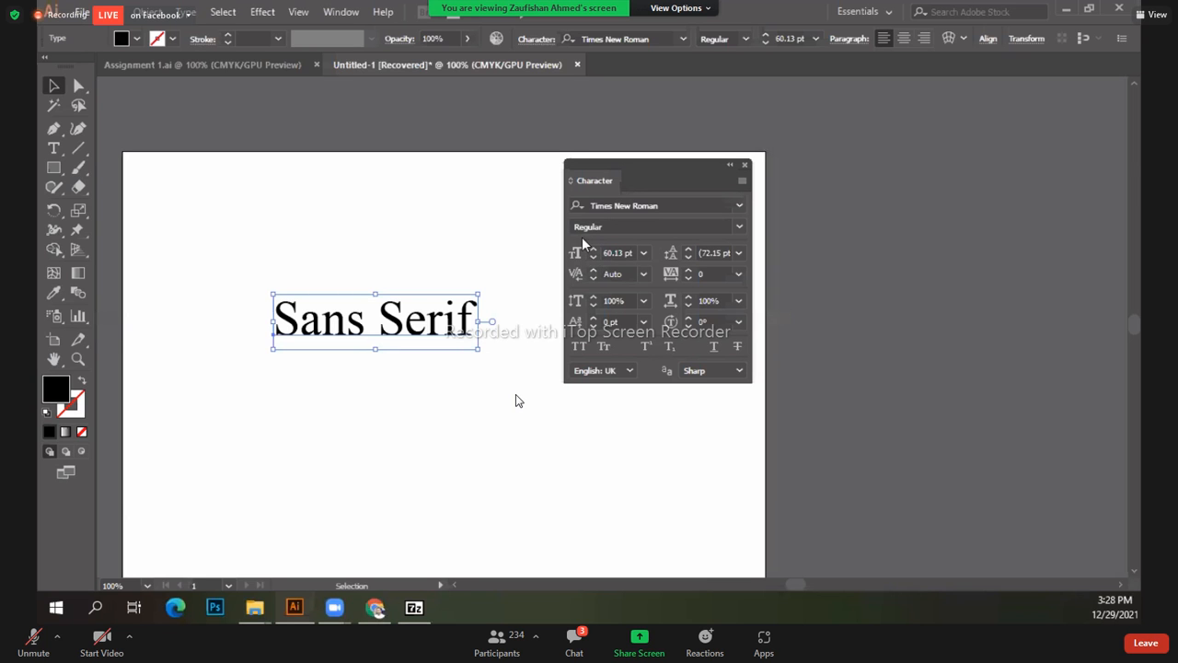
Step: Move Sans Serif up and left, and set its size to 72 pt, then 200 pt
left_click_drag(291, 330, 240, 304)
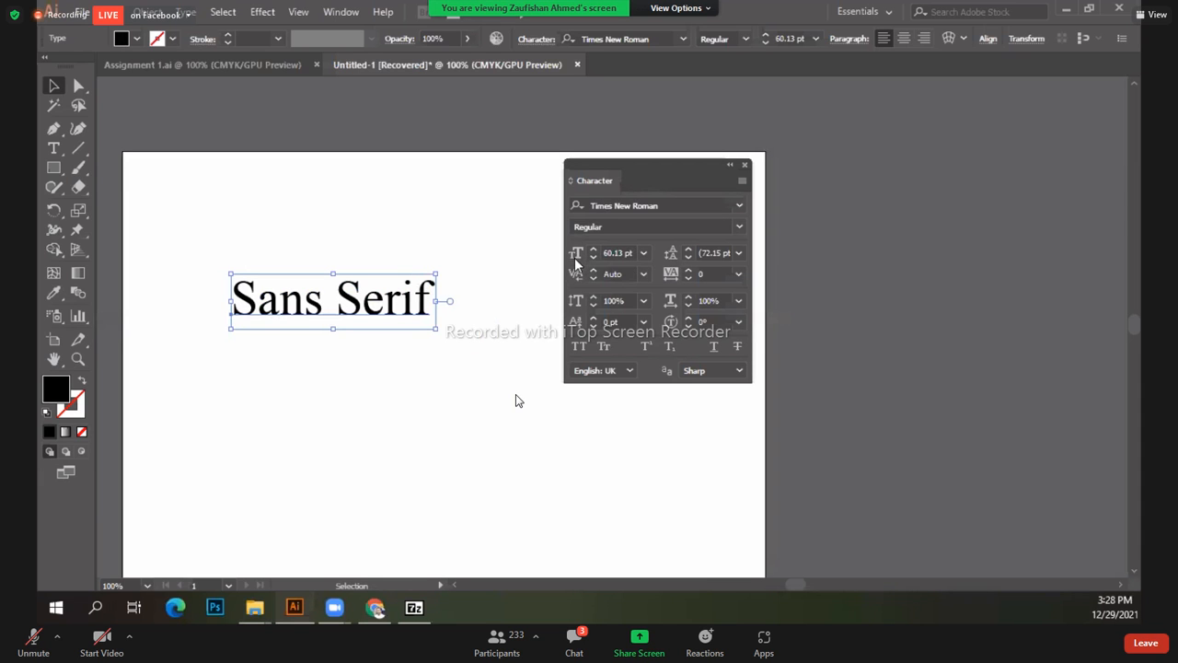
left_click(644, 254)
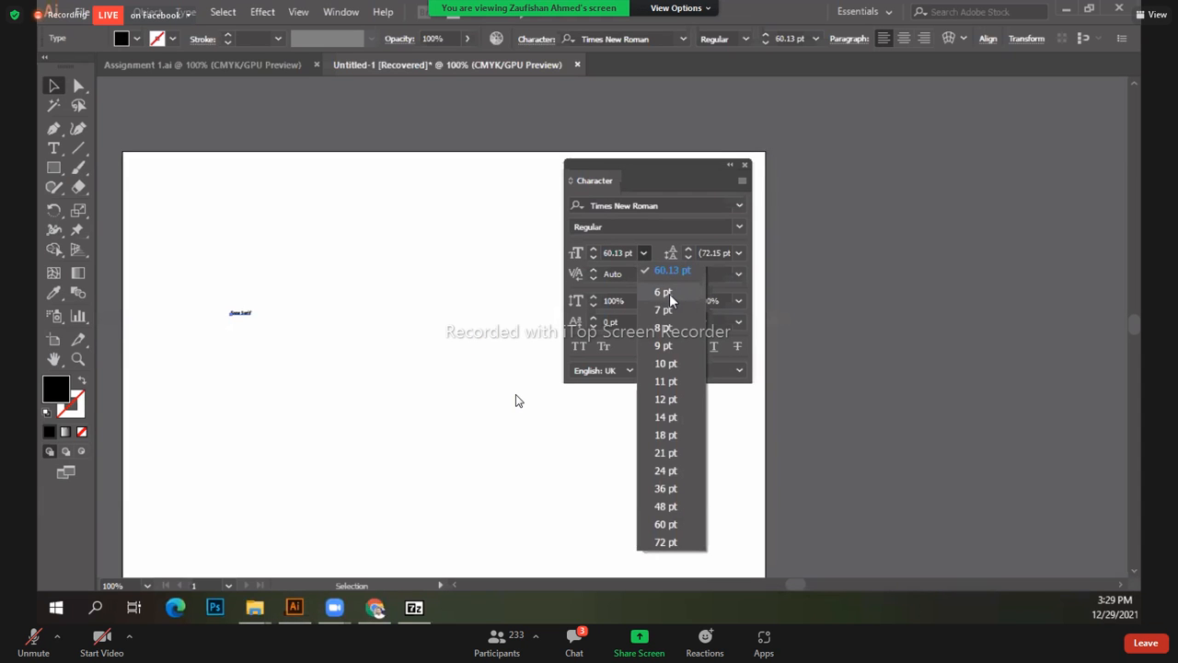
left_click(675, 544)
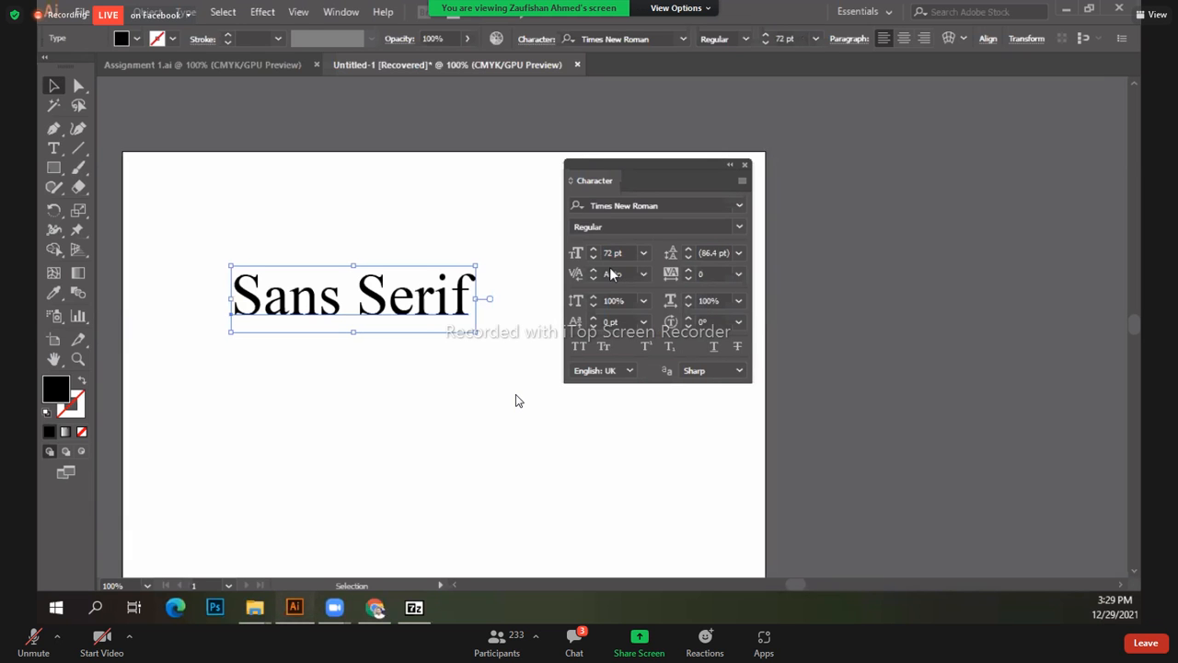
left_click_drag(611, 252, 603, 253)
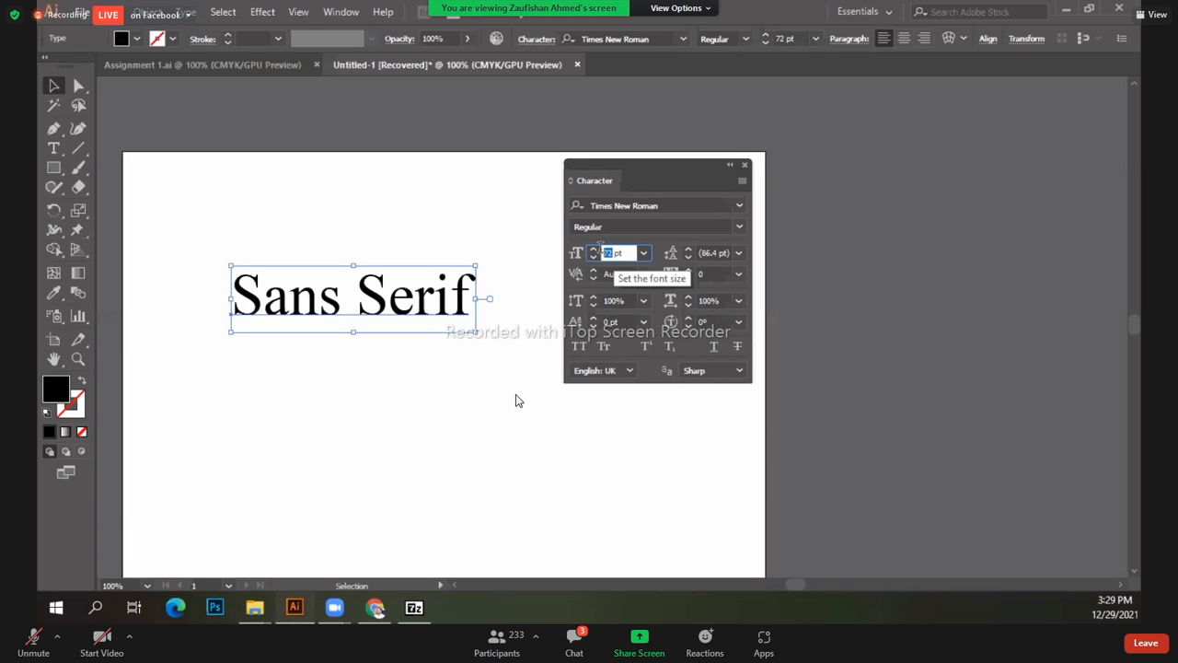
type("200")
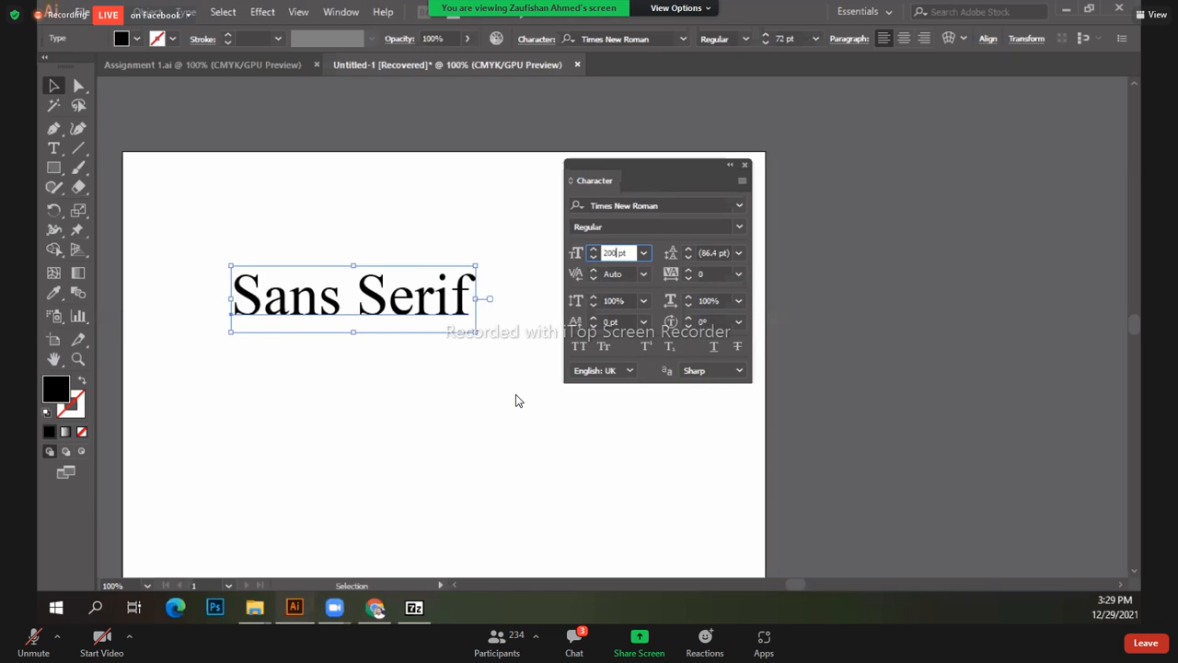
key("Return")
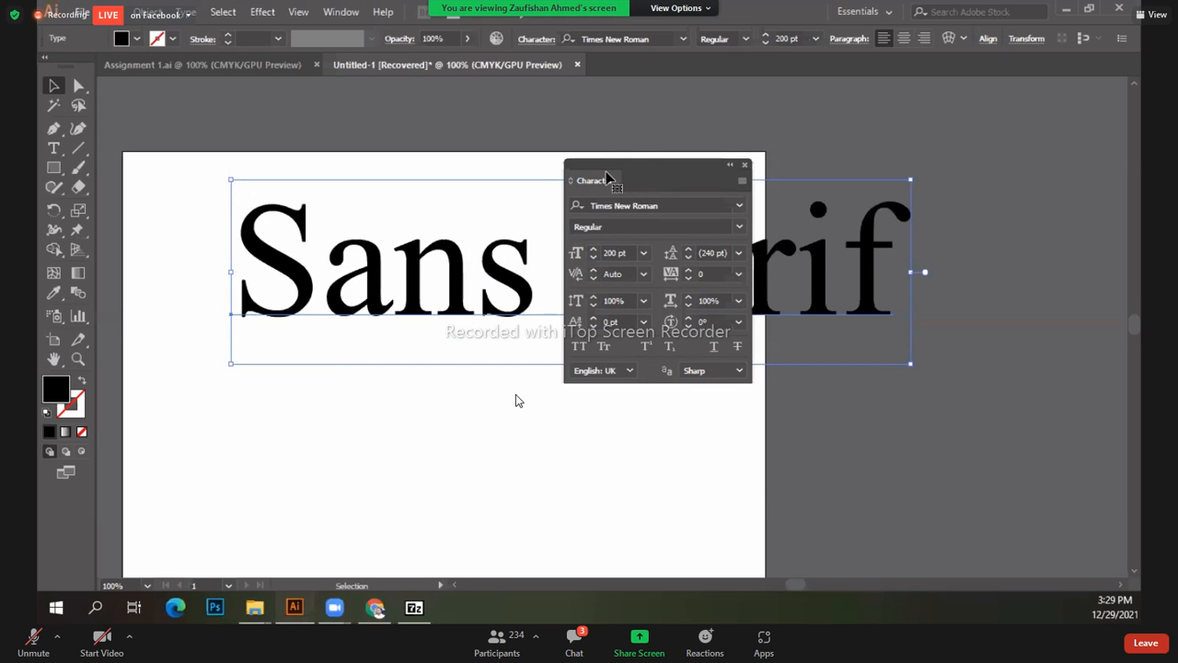
Step: Fine-tune the font size to 185 pt with the spinner arrows and shift the text left
left_click_drag(606, 163, 635, 167)
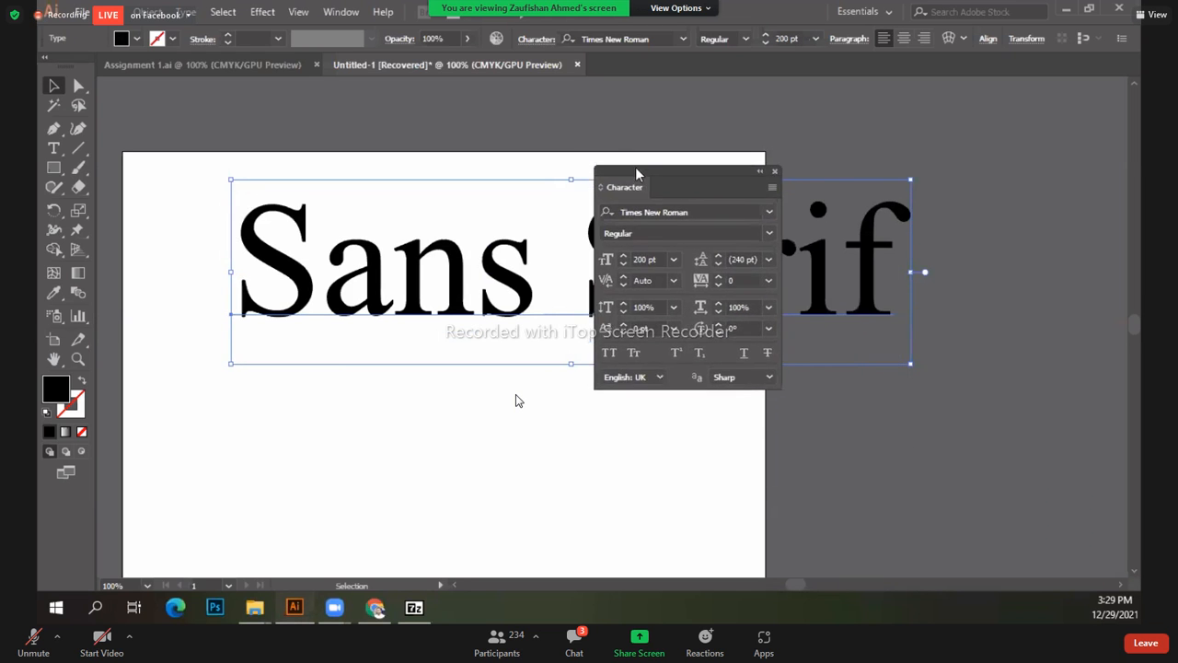
left_click(623, 259)
left_click(623, 258)
left_click(623, 259)
left_click(623, 258)
left_click(624, 258)
left_click(623, 259)
left_click(623, 258)
left_click(624, 258)
left_click(624, 258)
left_click(623, 259)
left_click(623, 259)
left_click_drag(630, 173, 736, 338)
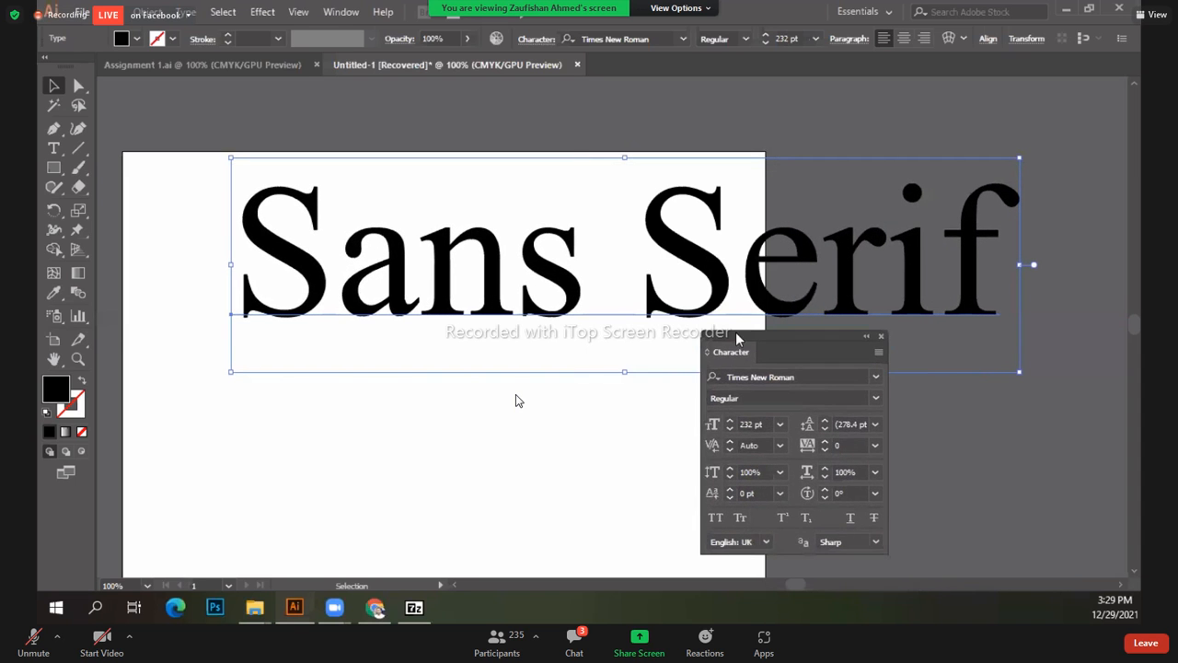
left_click(731, 420)
left_click(731, 419)
left_click(731, 420)
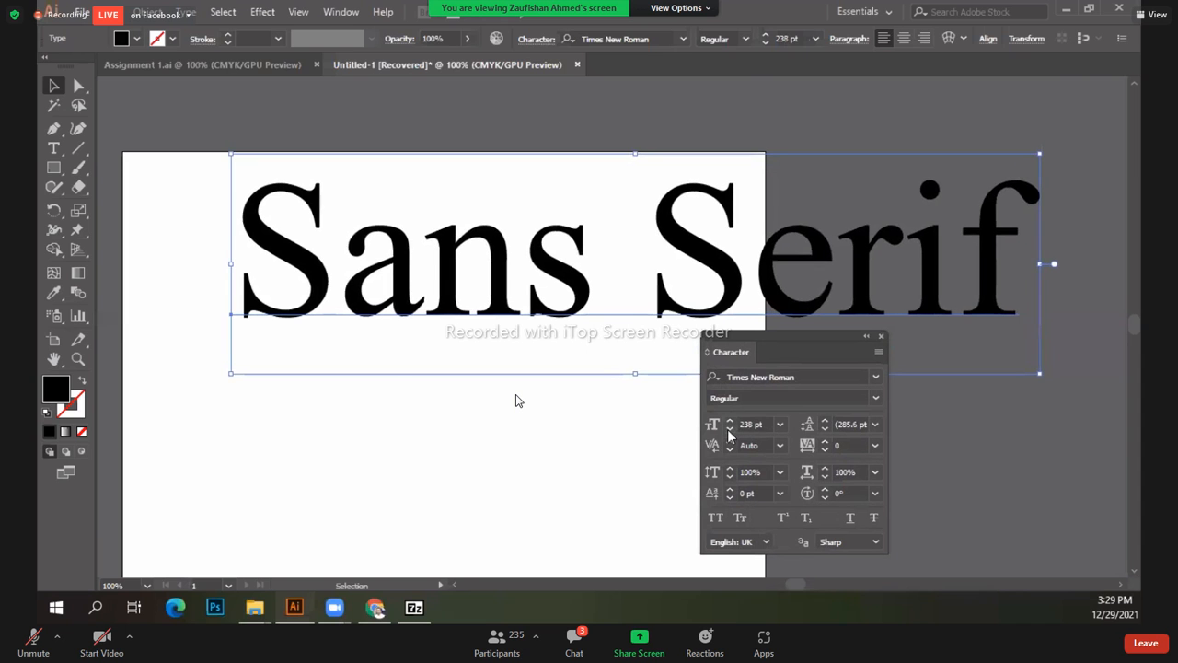
left_click(729, 431)
left_click(729, 431)
left_click(729, 431)
left_click(729, 431)
left_click(729, 432)
left_click(728, 432)
left_click(728, 431)
left_click(728, 432)
left_click(728, 432)
left_click(728, 432)
left_click(729, 431)
left_click(728, 432)
left_click_drag(745, 333, 936, 183)
left_click_drag(653, 261, 579, 286)
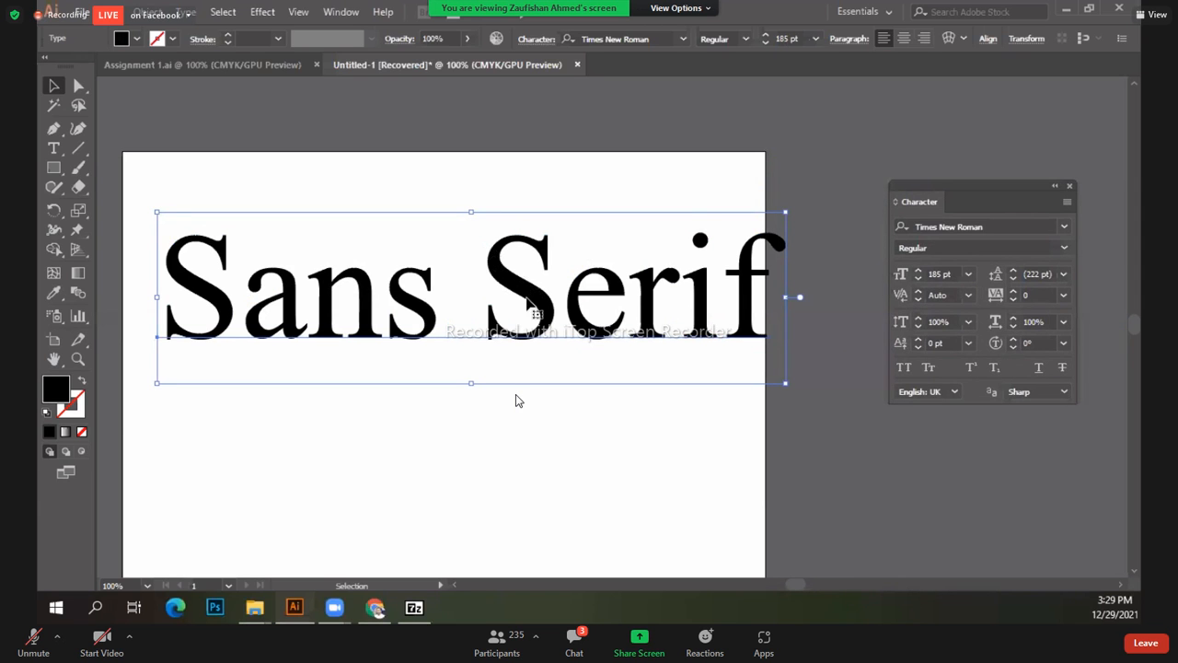
Step: Resize the Sans Serif text frame to about 169 pt across the middle of the artboard
left_click_drag(787, 384, 455, 293)
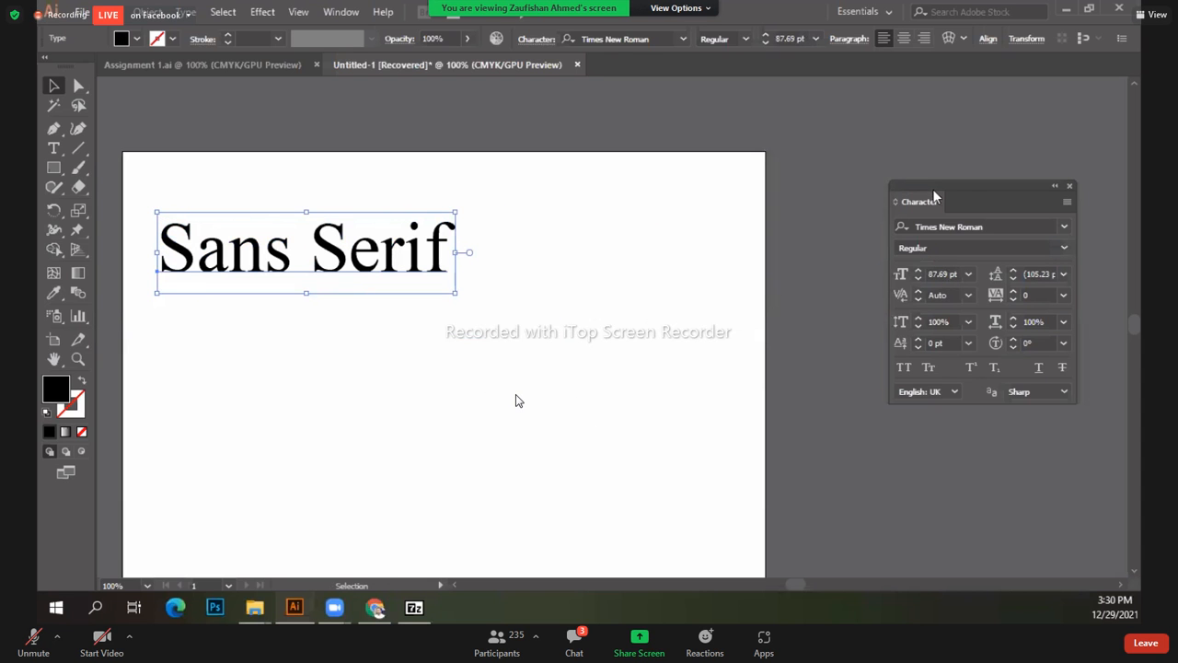
left_click_drag(921, 201, 603, 190)
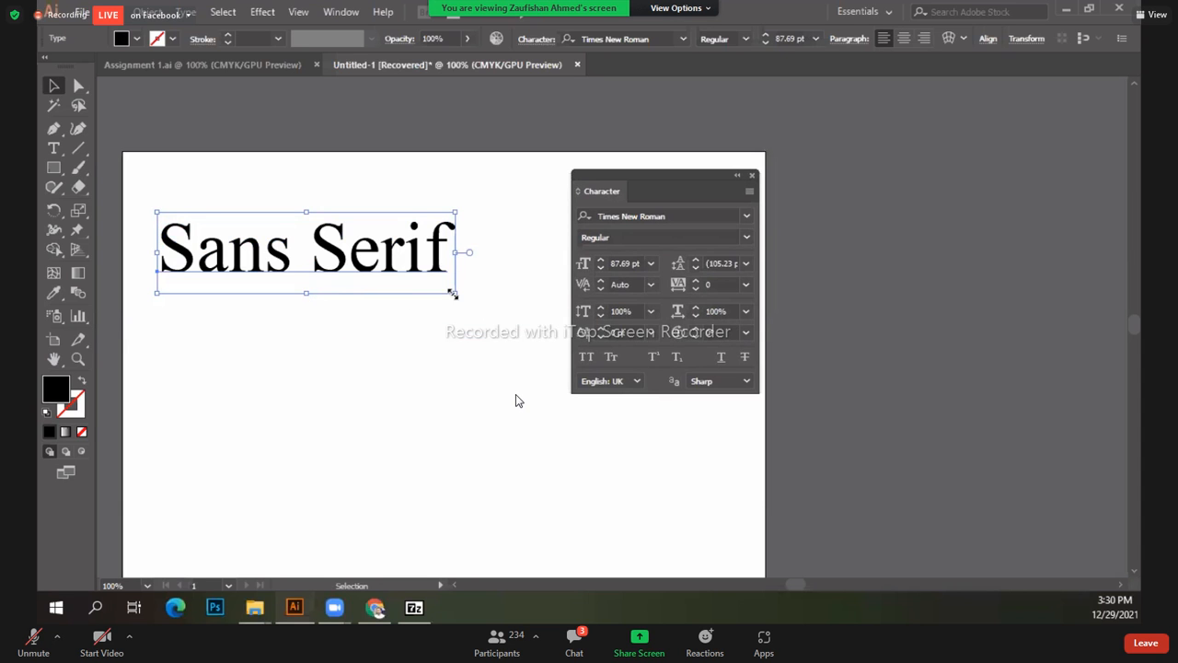
left_click_drag(485, 346, 510, 435)
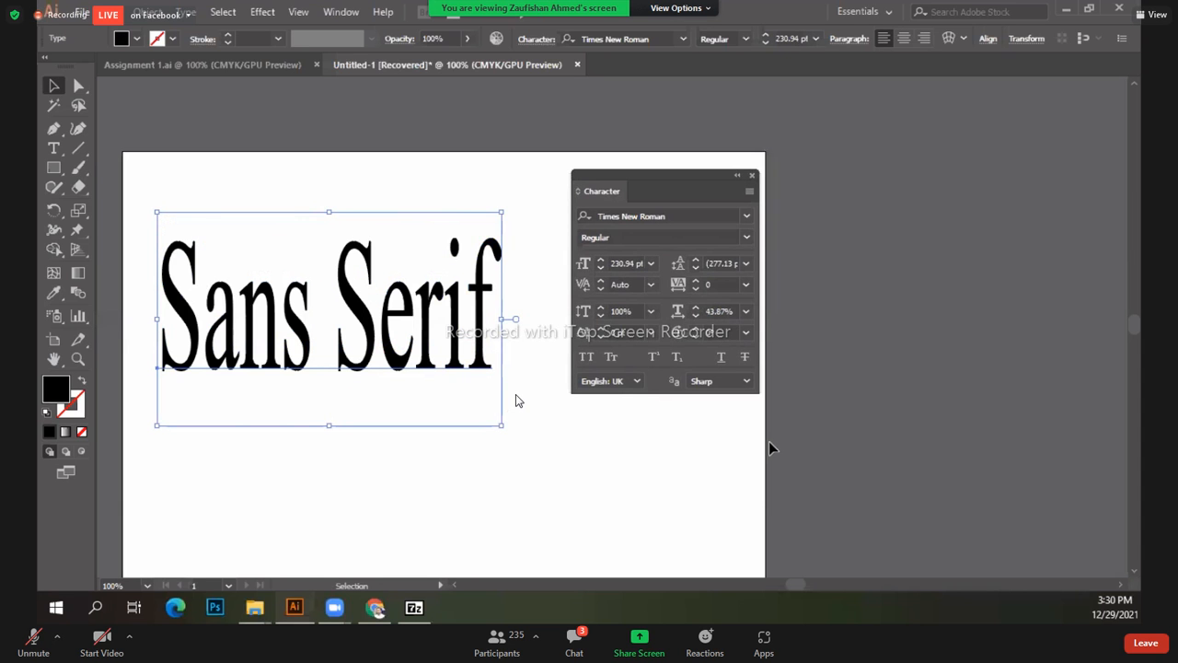
left_click_drag(502, 426, 1046, 355)
left_click_drag(634, 172, 697, 400)
left_click_drag(834, 295, 904, 125)
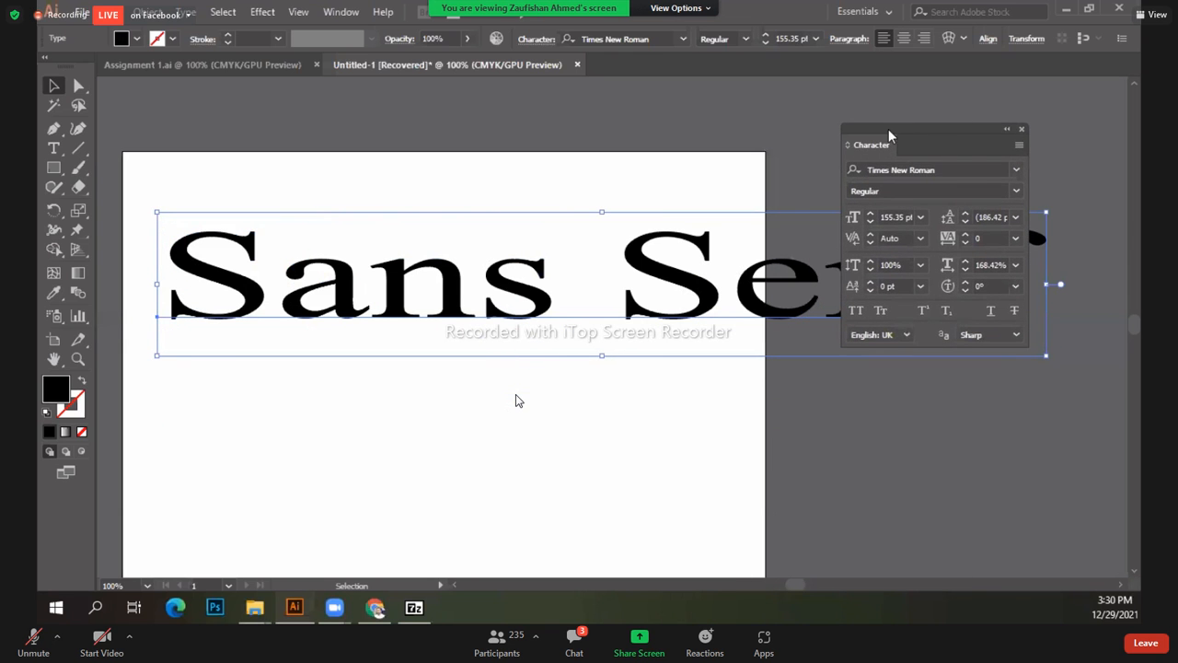
left_click_drag(734, 254, 681, 331)
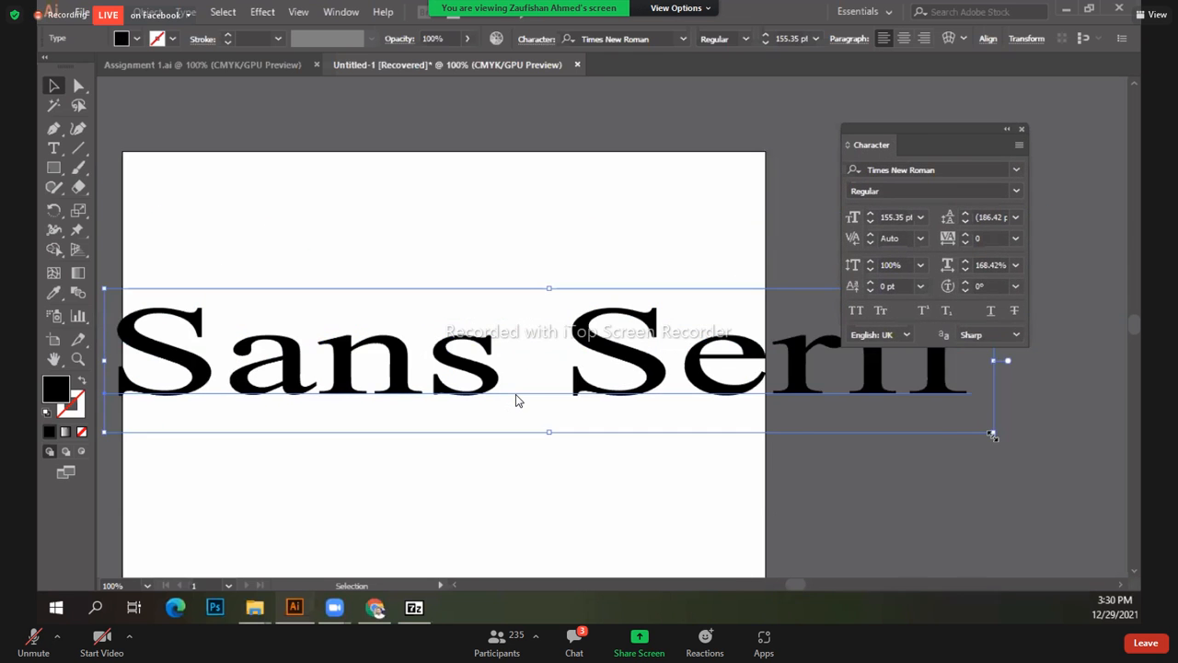
left_click_drag(927, 433, 528, 446)
left_click_drag(431, 386, 556, 322)
Step: Reset the text's horizontal scale to 100% and deselect it
left_click(1018, 267)
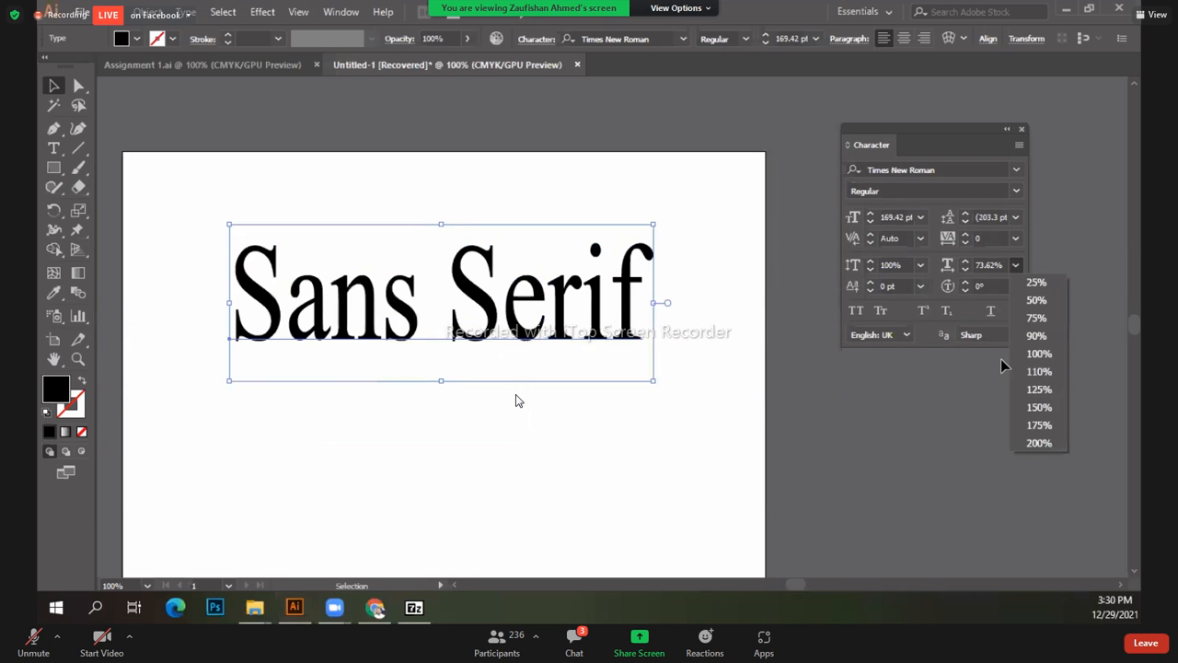
left_click(1036, 373)
left_click(491, 394)
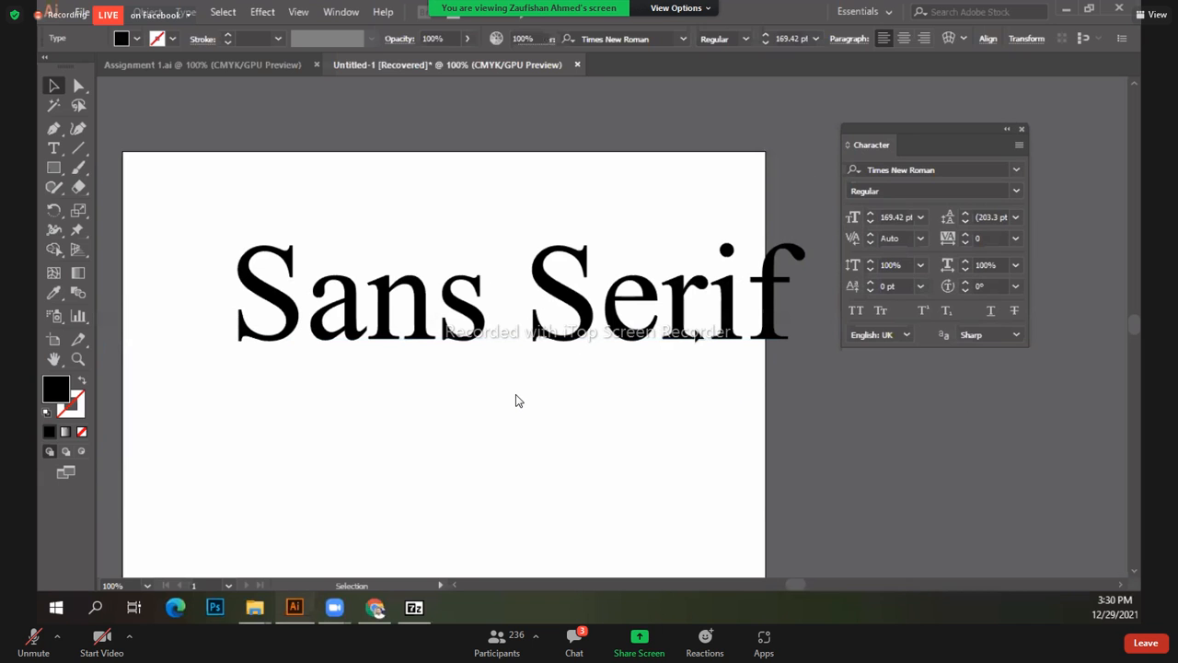
Step: Set the Sans Serif text to 72 pt and move it higher on the artboard
key("ctrl+a")
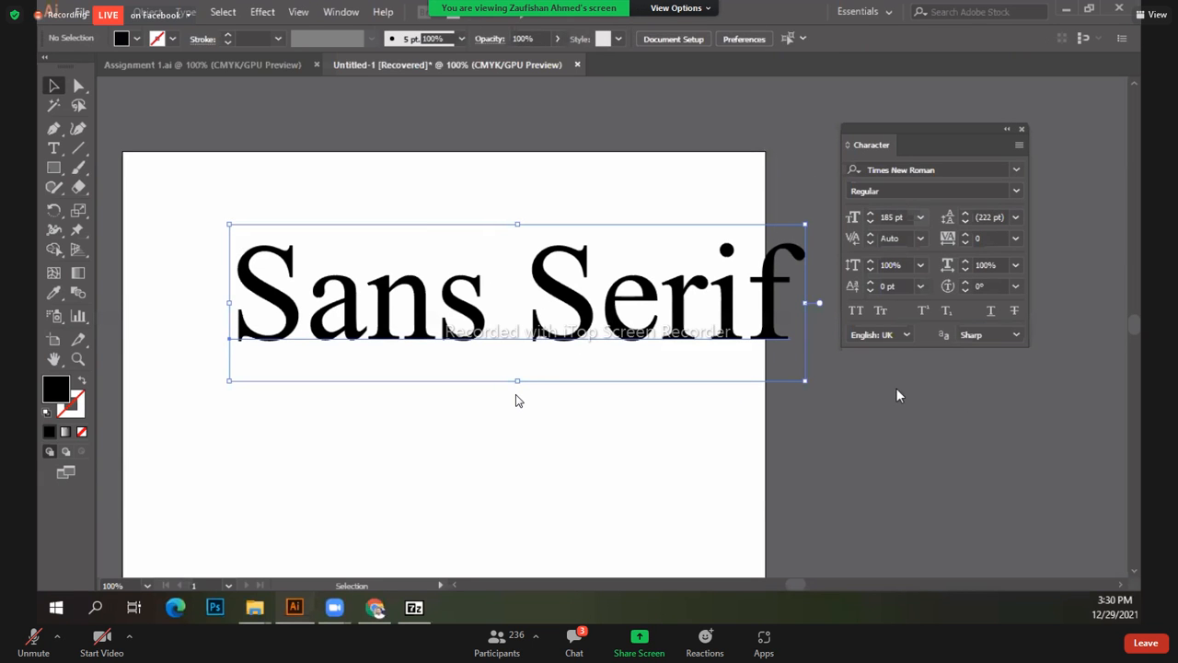
left_click(920, 218)
left_click(952, 506)
left_click_drag(387, 317, 387, 346)
left_click_drag(835, 134, 551, 163)
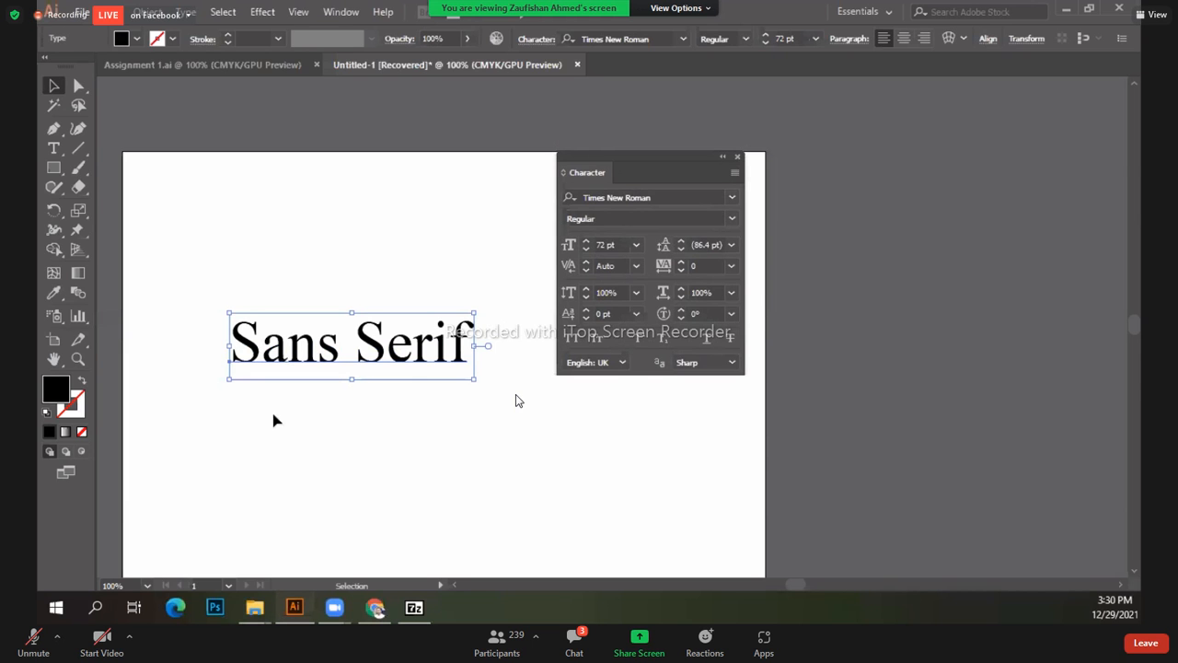
left_click_drag(283, 353, 279, 298)
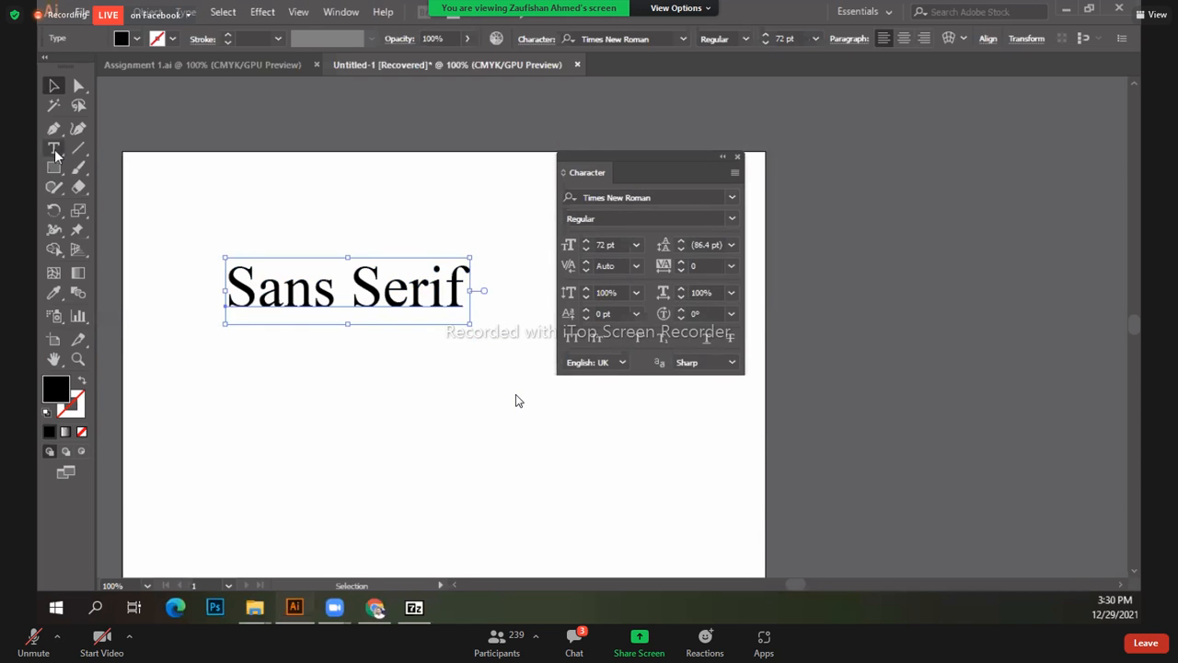
Step: Add a second line below Sans Serif with the full name, then finish editing
left_click(53, 148)
left_click(465, 287)
key("Return")
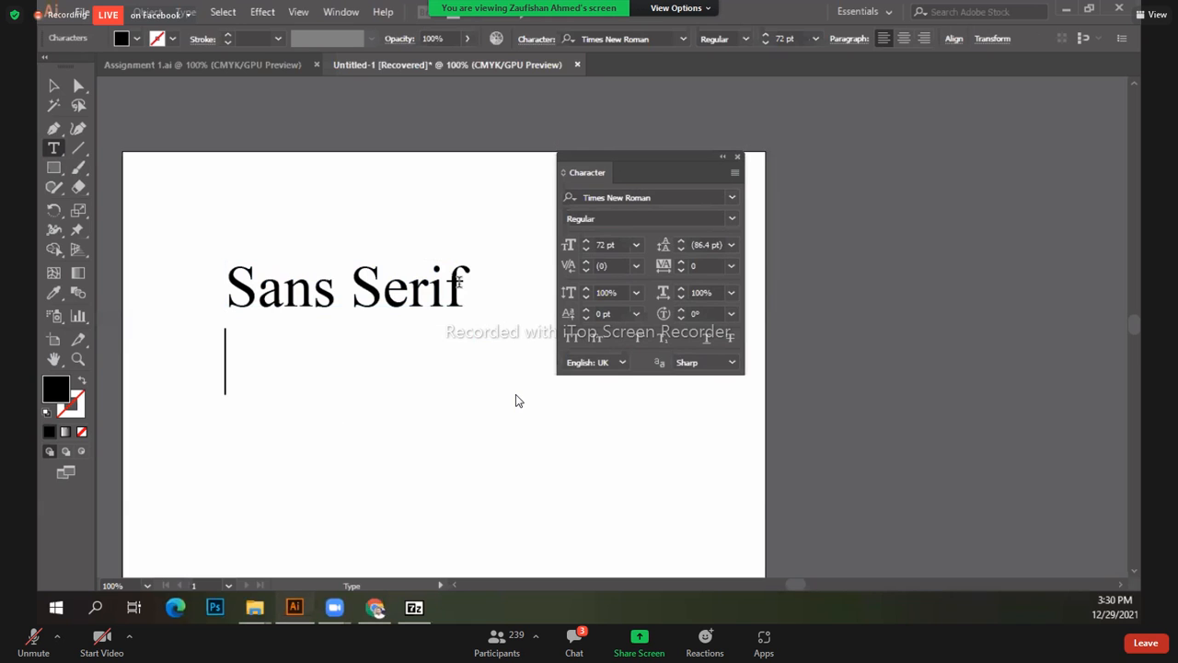
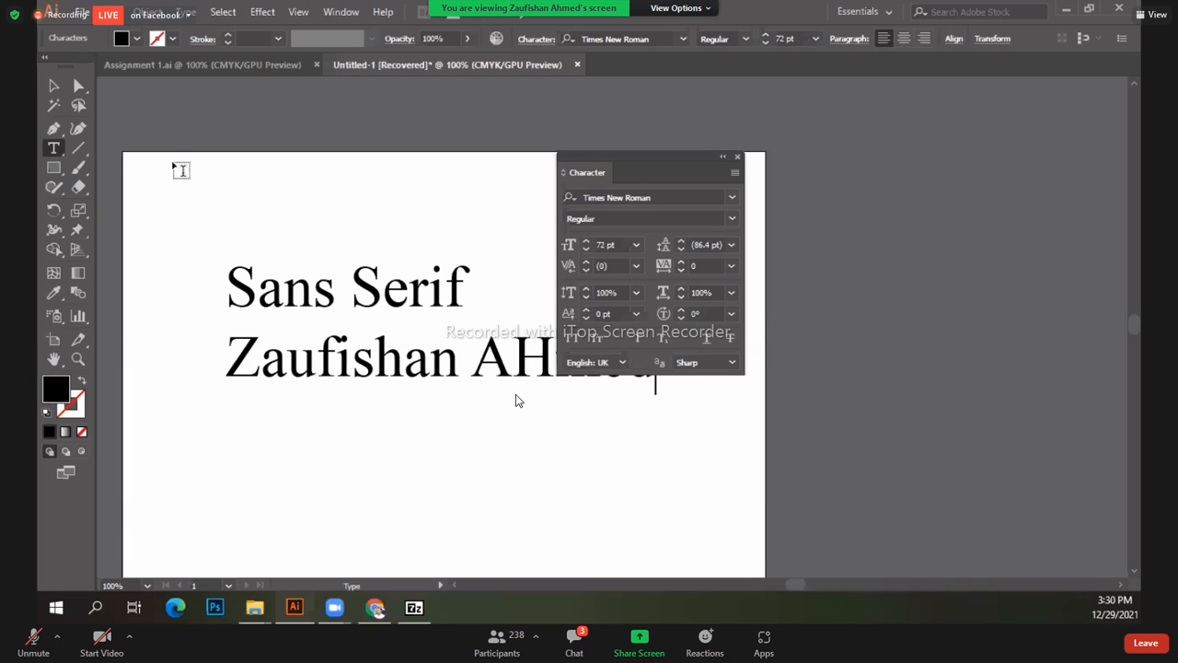
left_click(54, 87)
left_click_drag(610, 153, 728, 129)
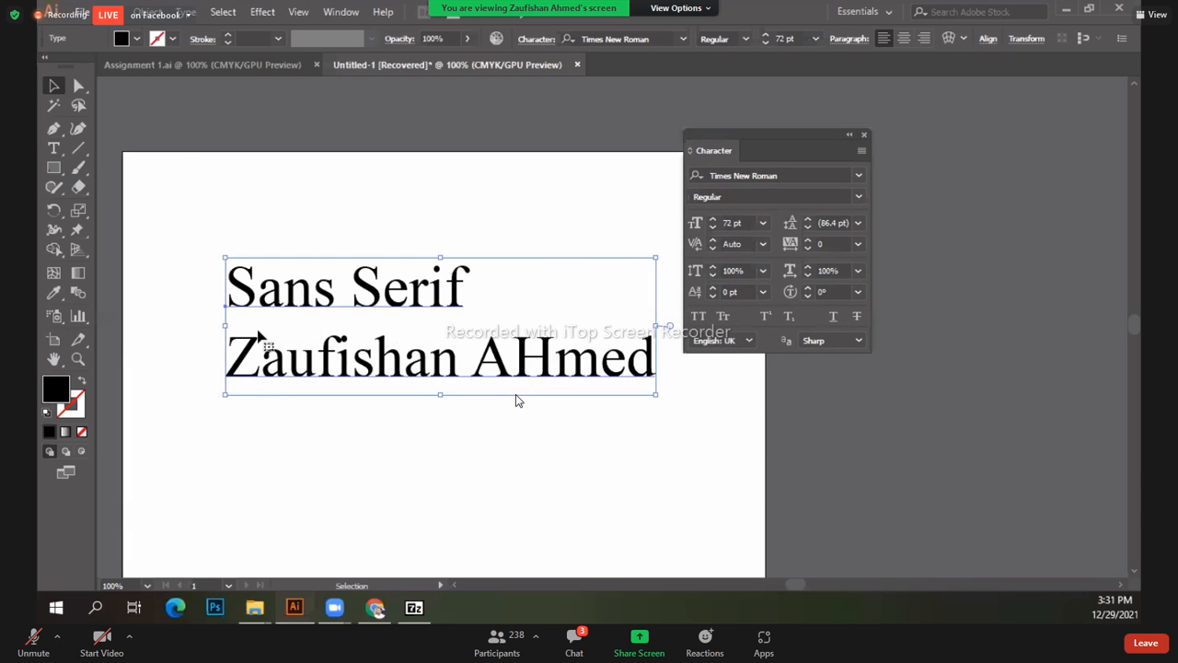
Step: Nudge the two-line text block into place and step its leading to 94 pt
left_click_drag(322, 324, 352, 324)
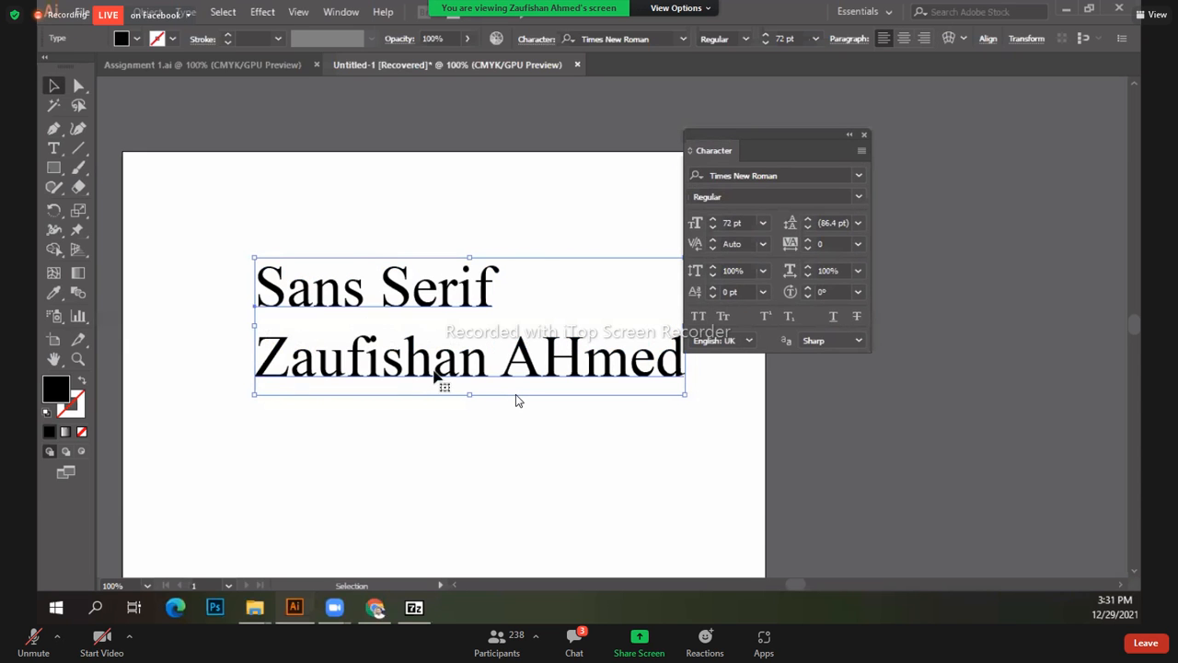
left_click_drag(403, 373, 355, 368)
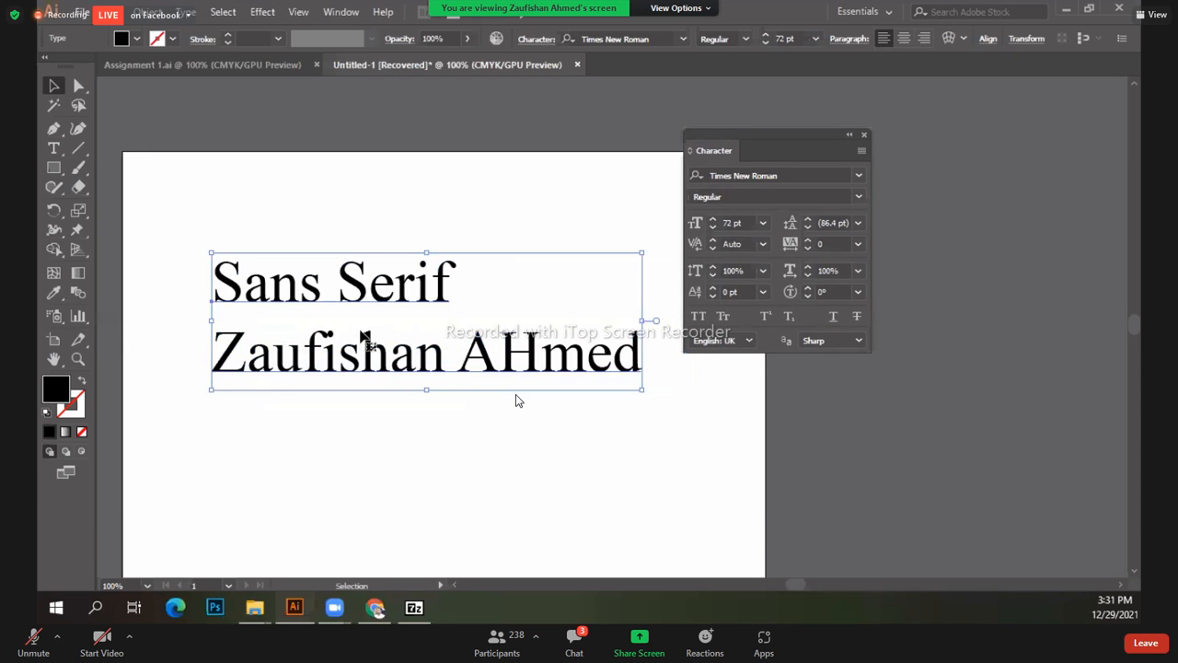
left_click(857, 224)
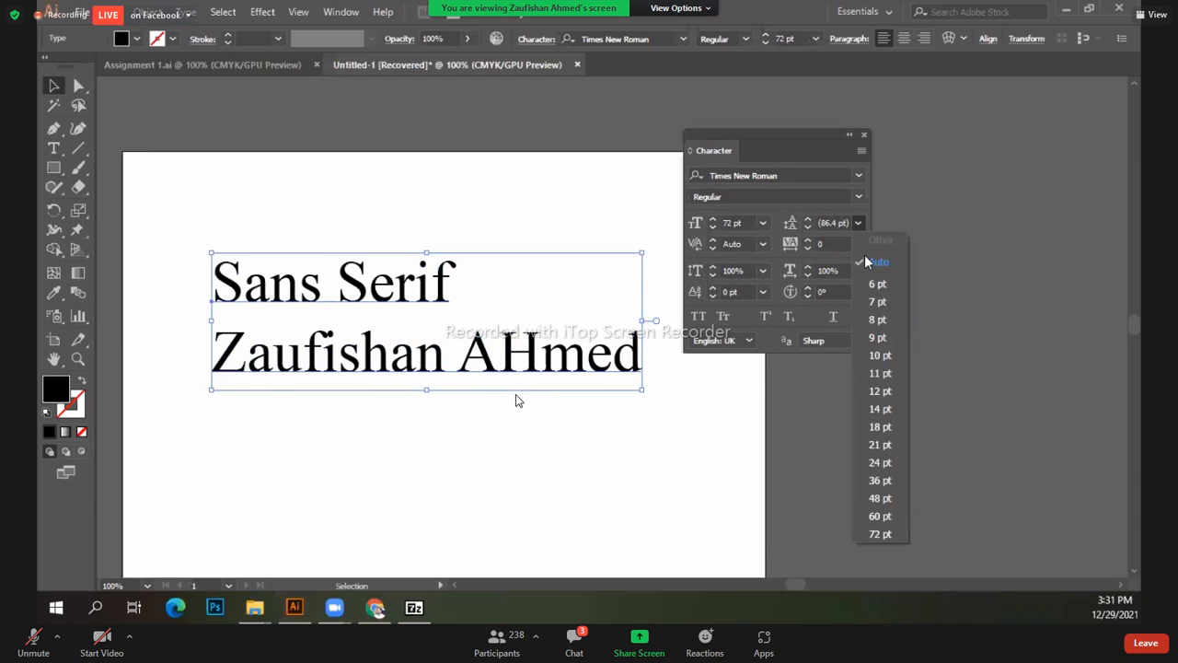
left_click(807, 220)
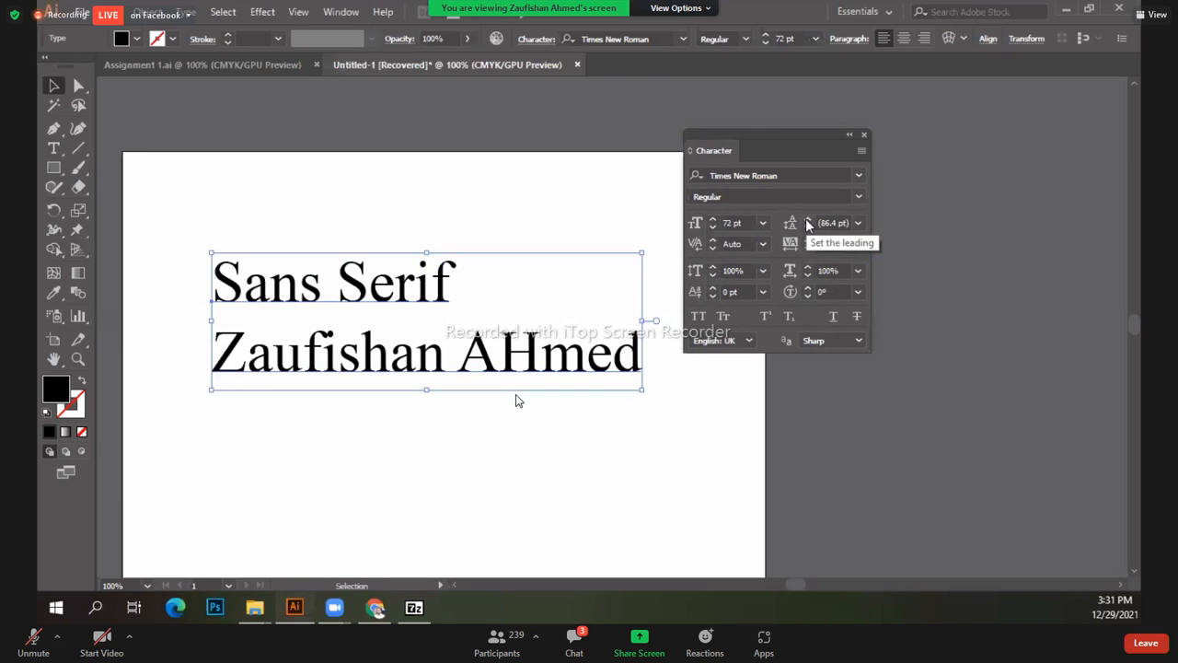
left_click(807, 223)
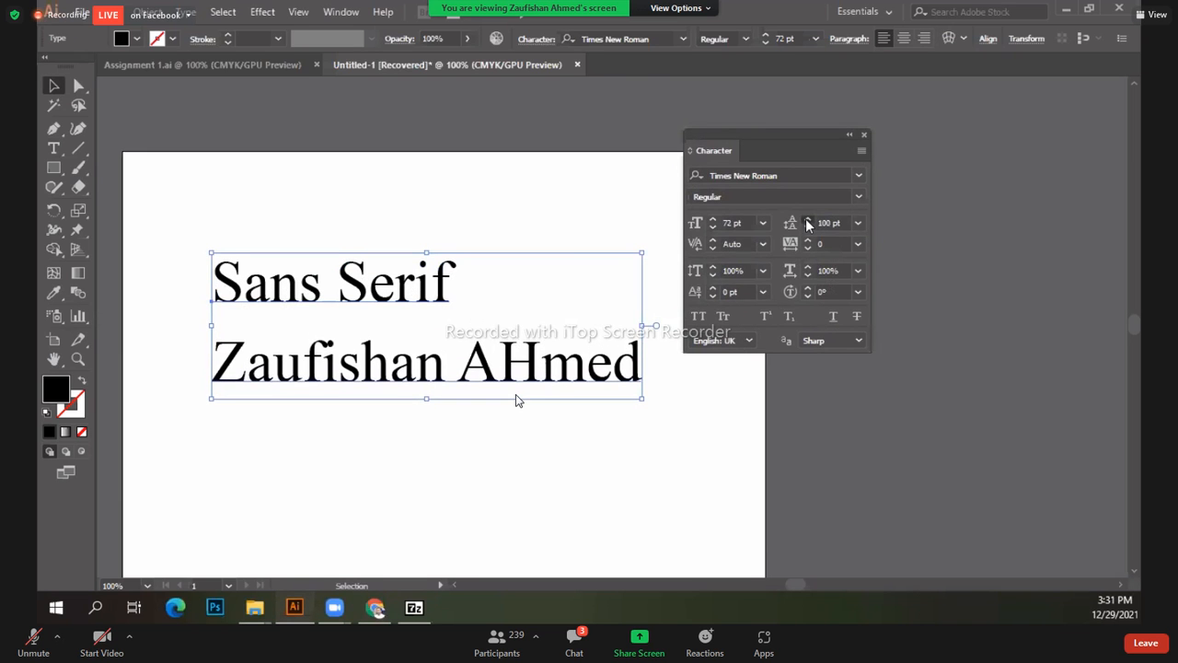
left_click(807, 223)
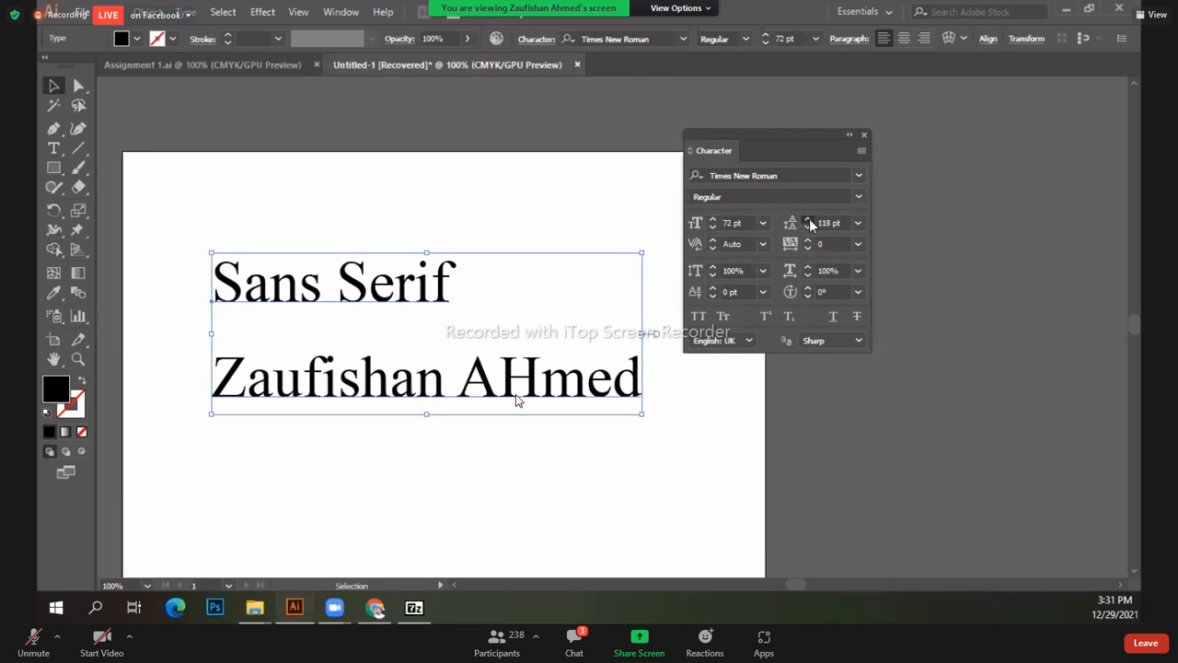
left_click(809, 221)
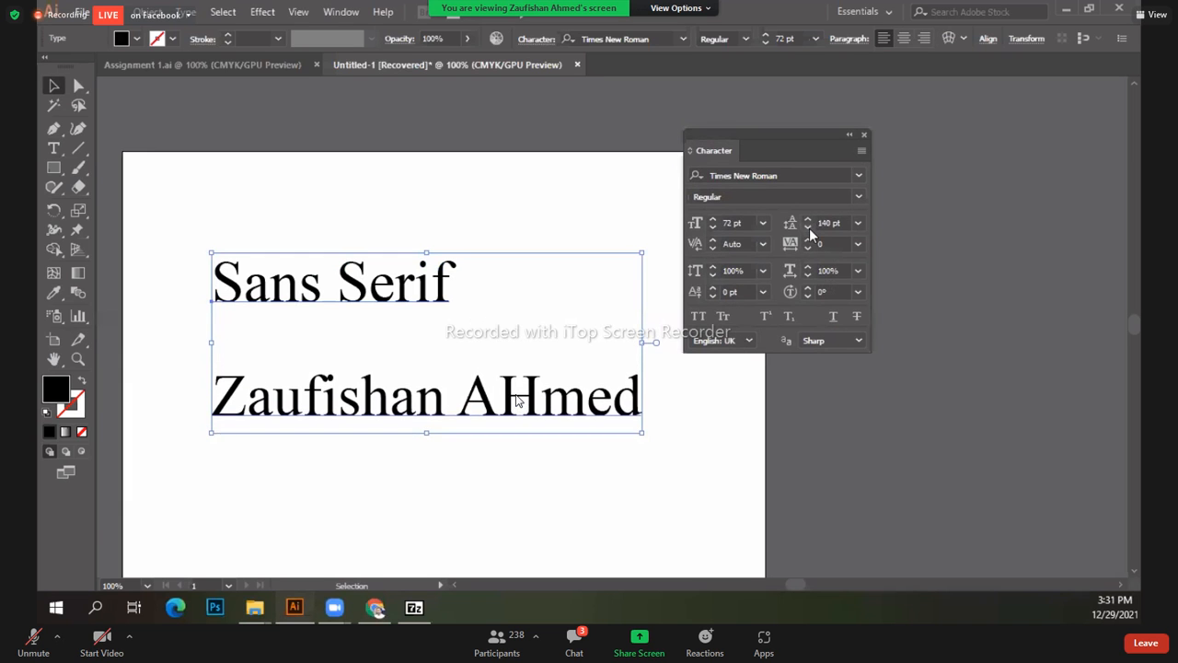
left_click(808, 228)
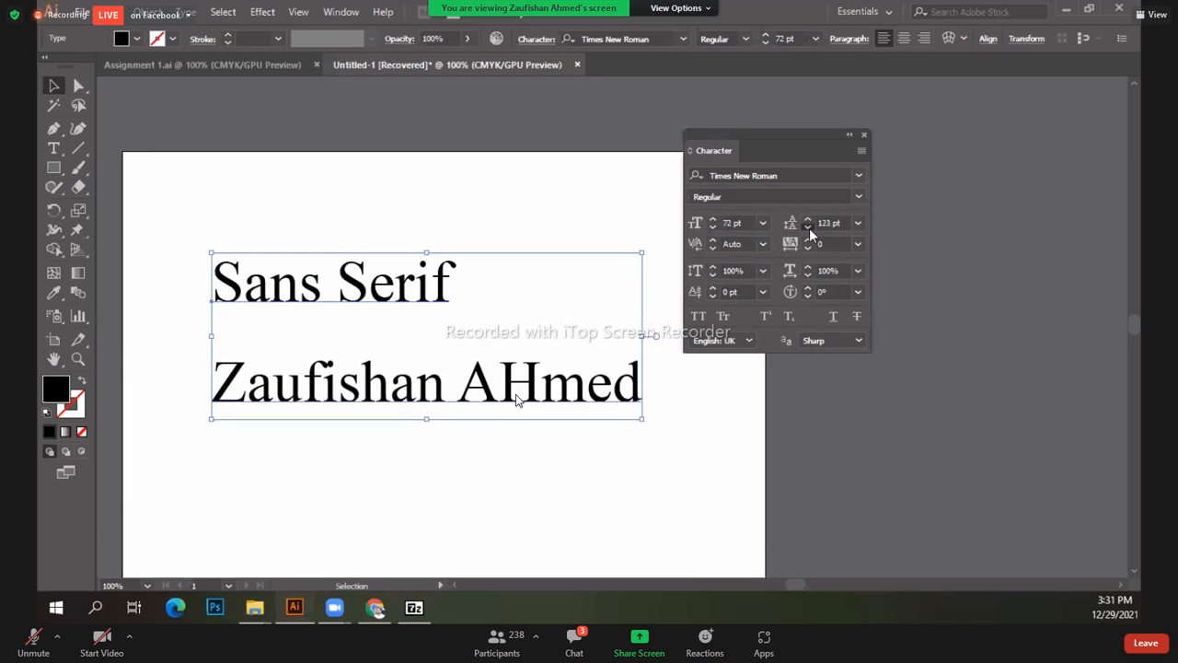
left_click(808, 228)
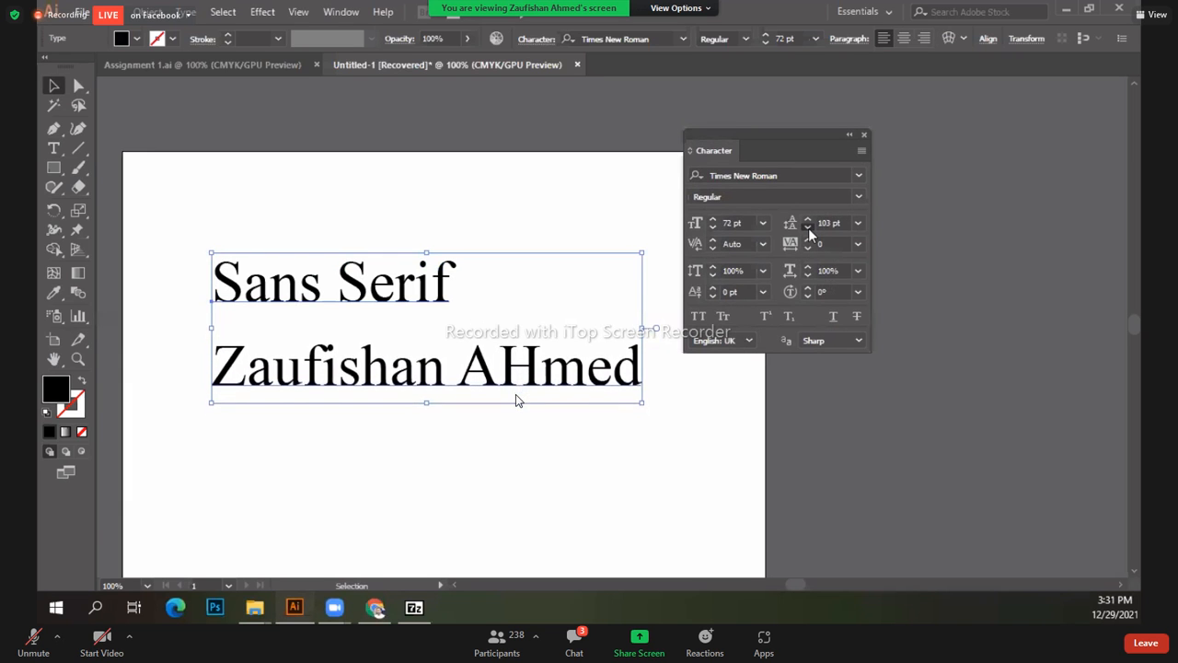
left_click(809, 227)
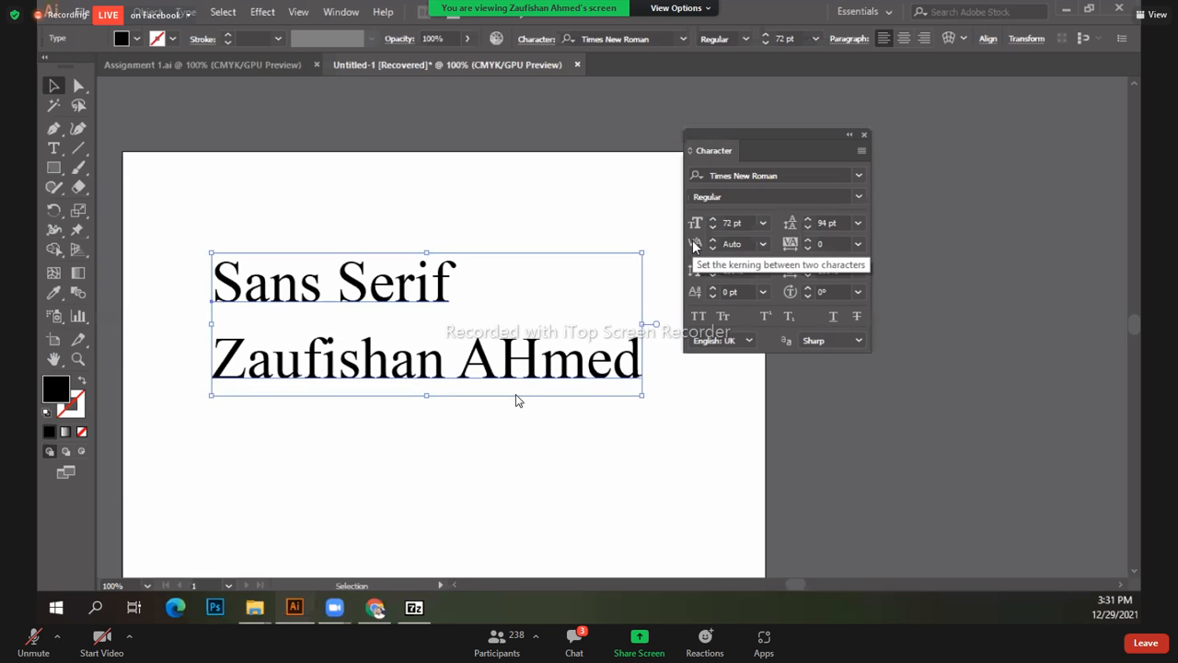
Step: Select and delete the Sans Serif line, then exit text editing
left_click(53, 148)
triple_click(219, 295)
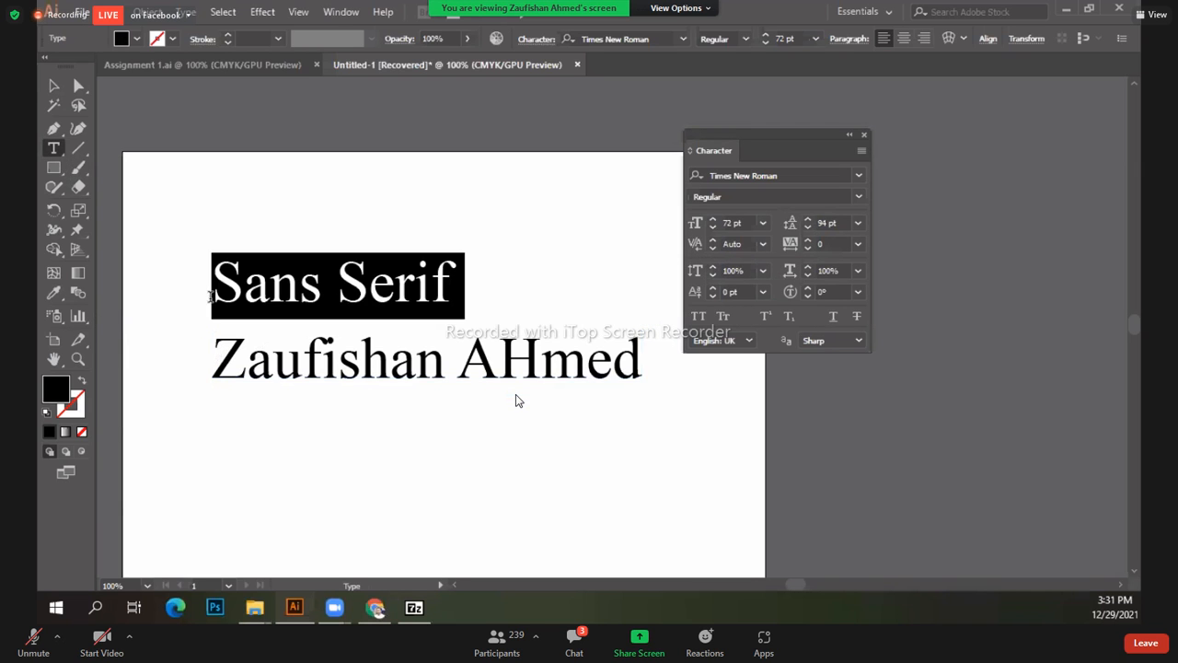
key("BackSpace")
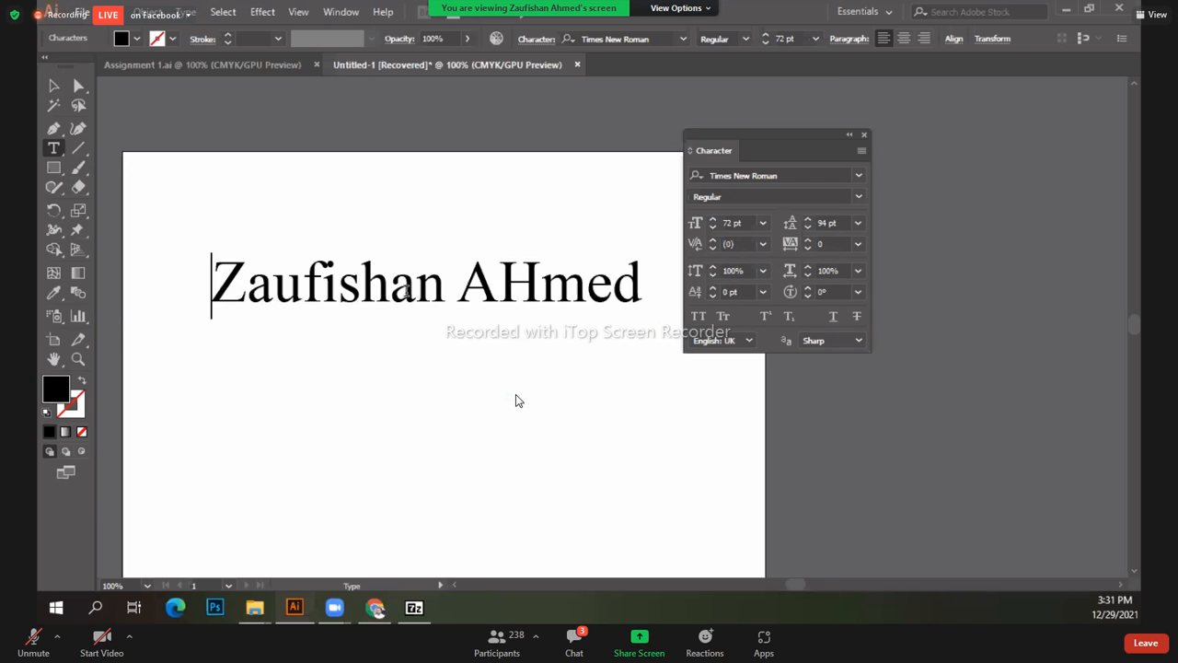
key("Escape")
Step: Zoom to 200% on the name and place the cursor between u and f
key("ctrl+plus")
key("ctrl+plus")
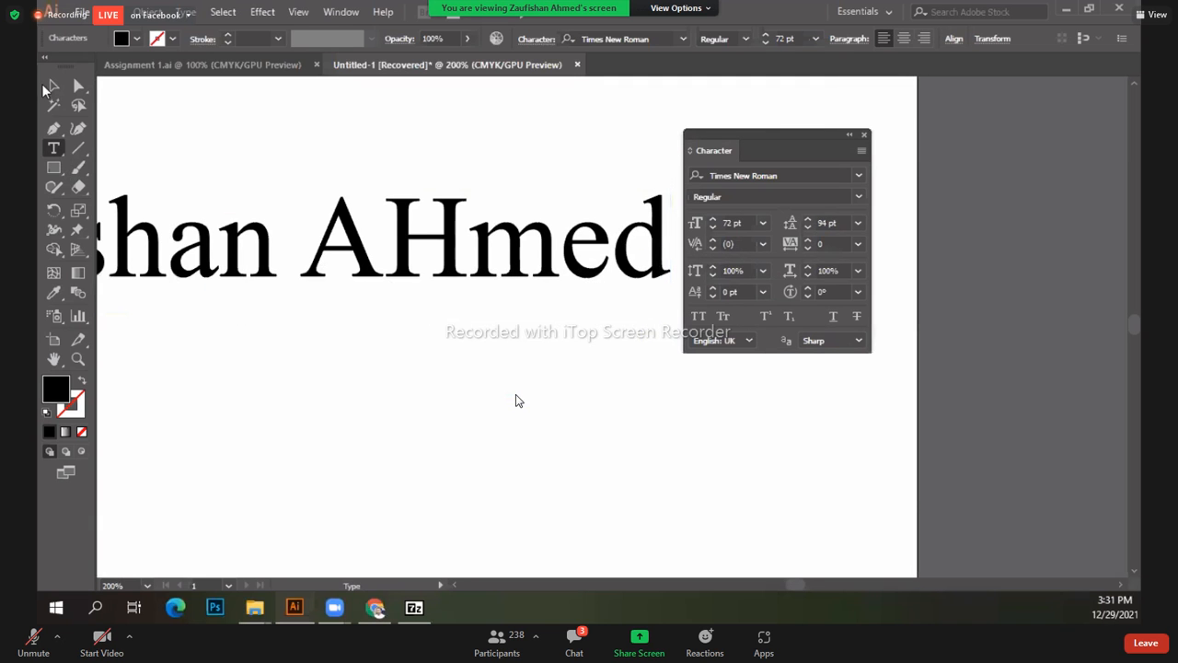
left_click(53, 87)
left_click_drag(157, 237, 346, 329)
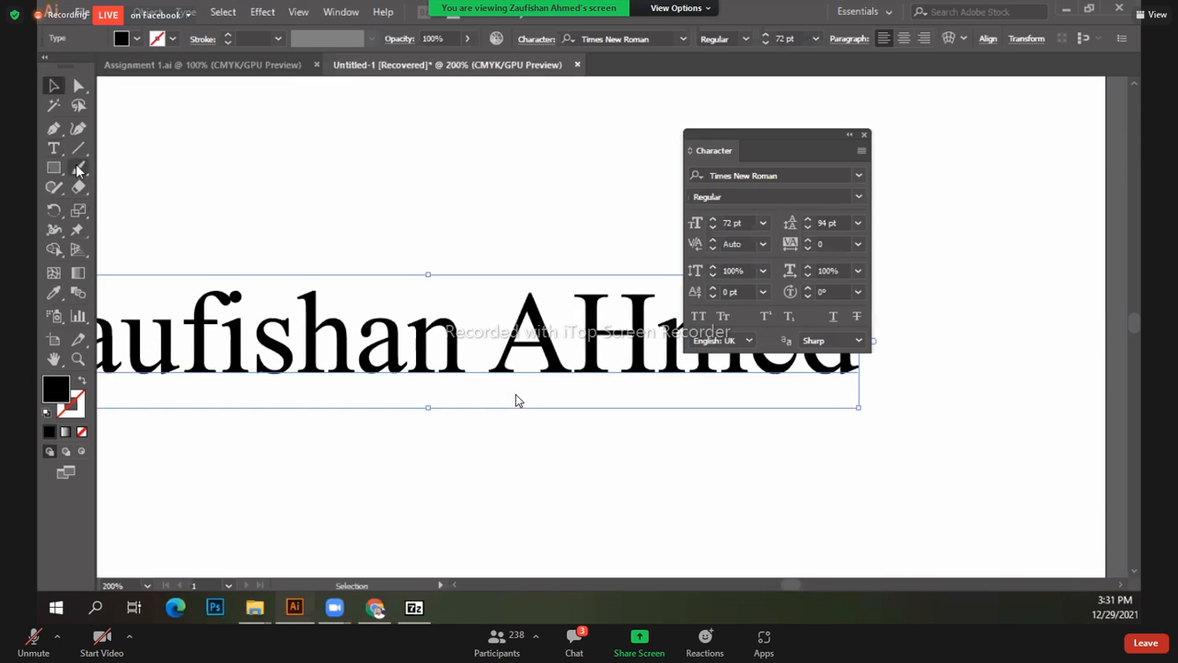
left_click(53, 150)
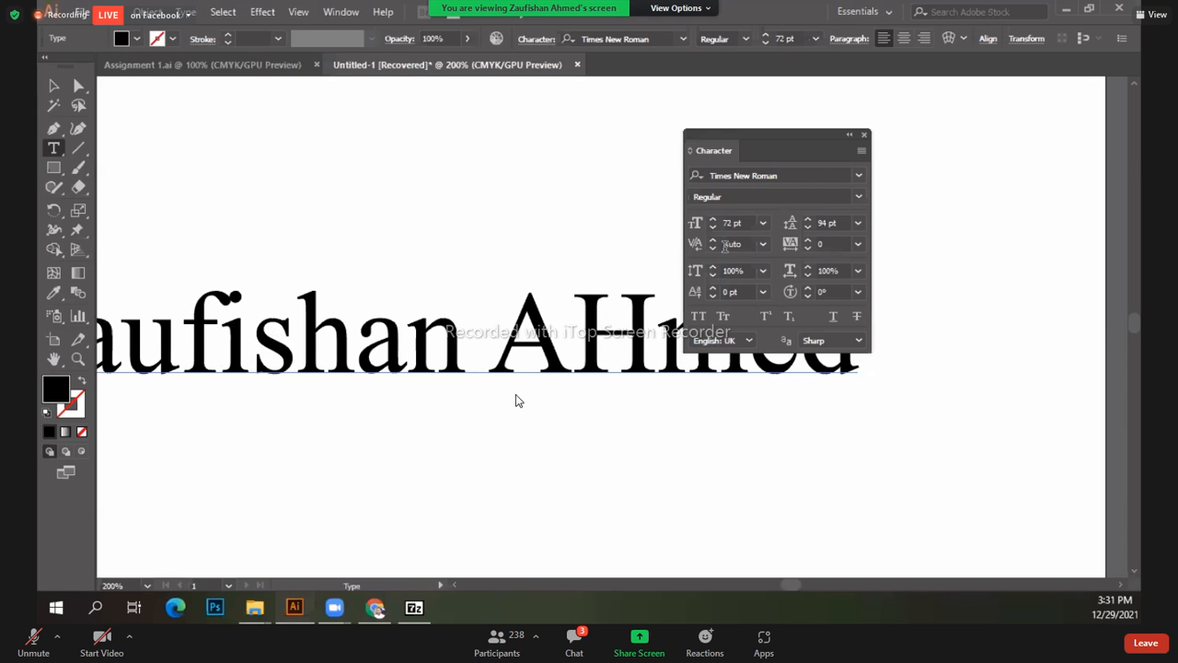
left_click(220, 330)
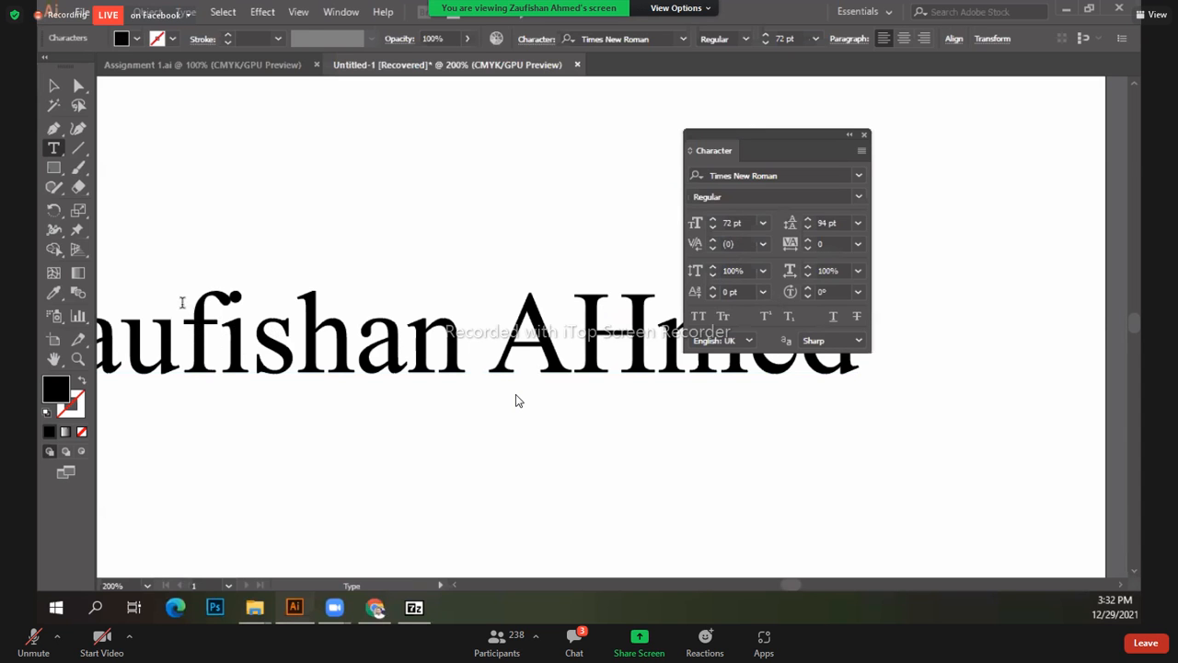
Step: Place the cursor between f and i and try kerning 100, then -100
left_click(234, 331)
left_click(762, 244)
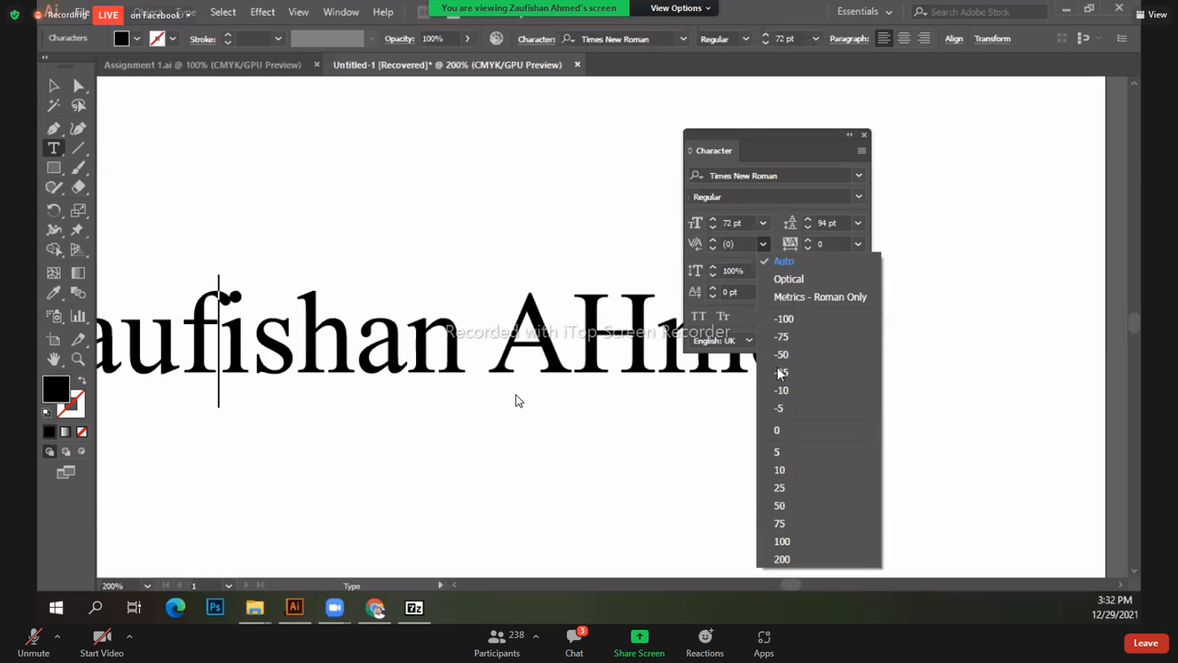
left_click(788, 543)
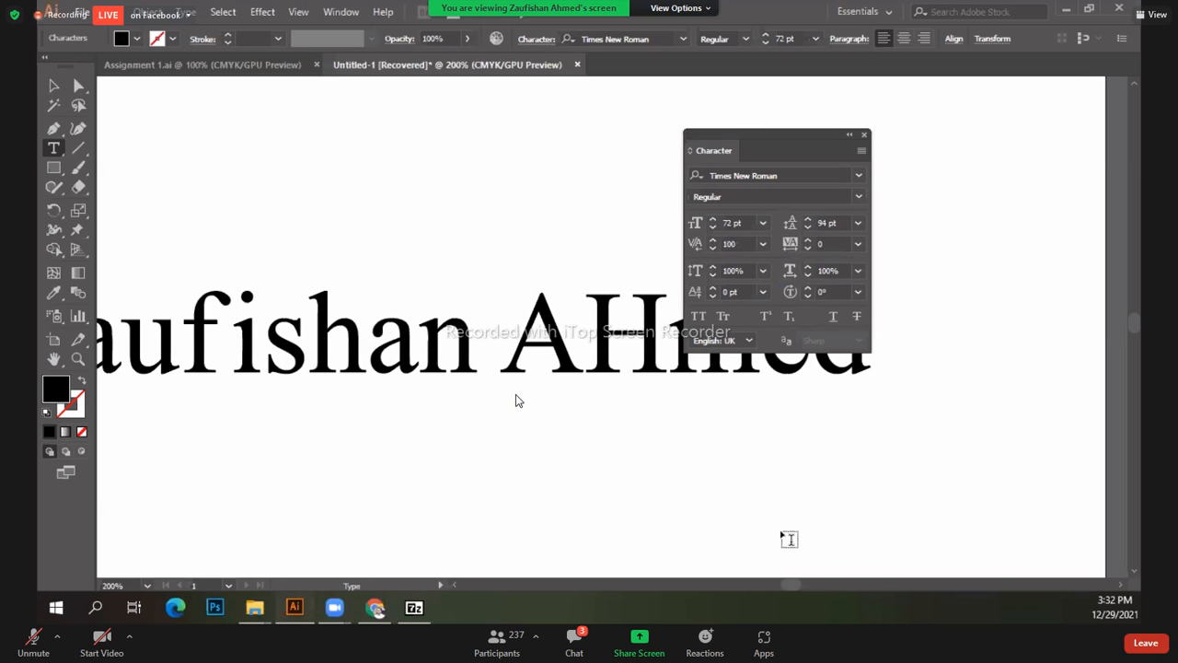
left_click(763, 245)
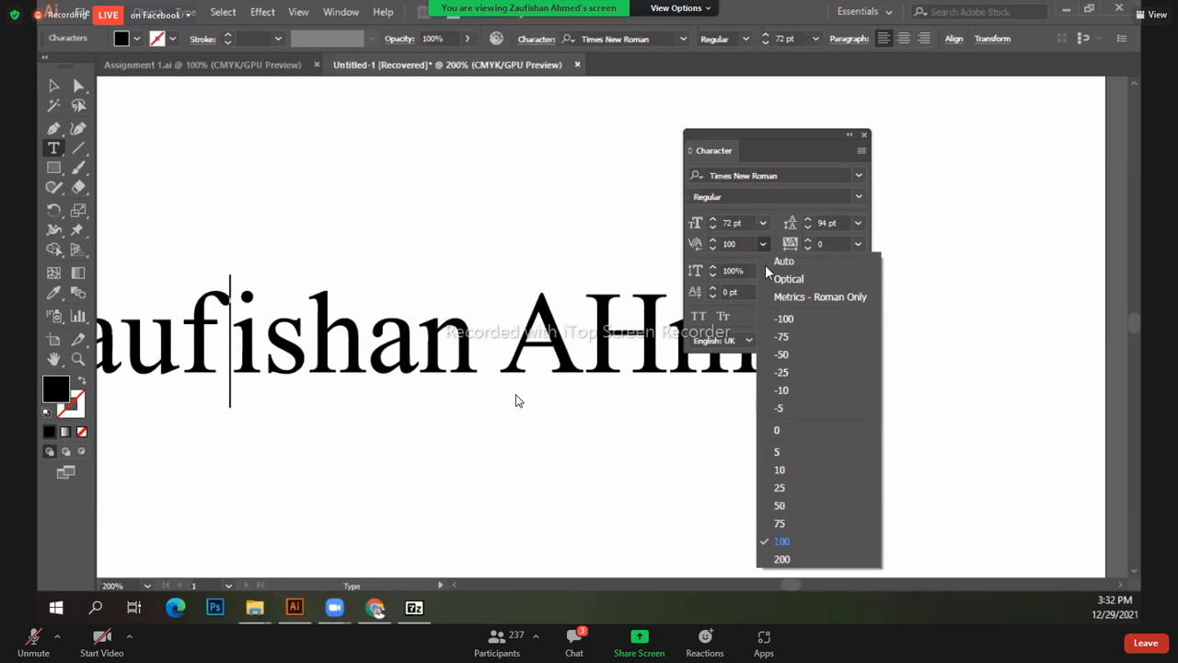
left_click(798, 320)
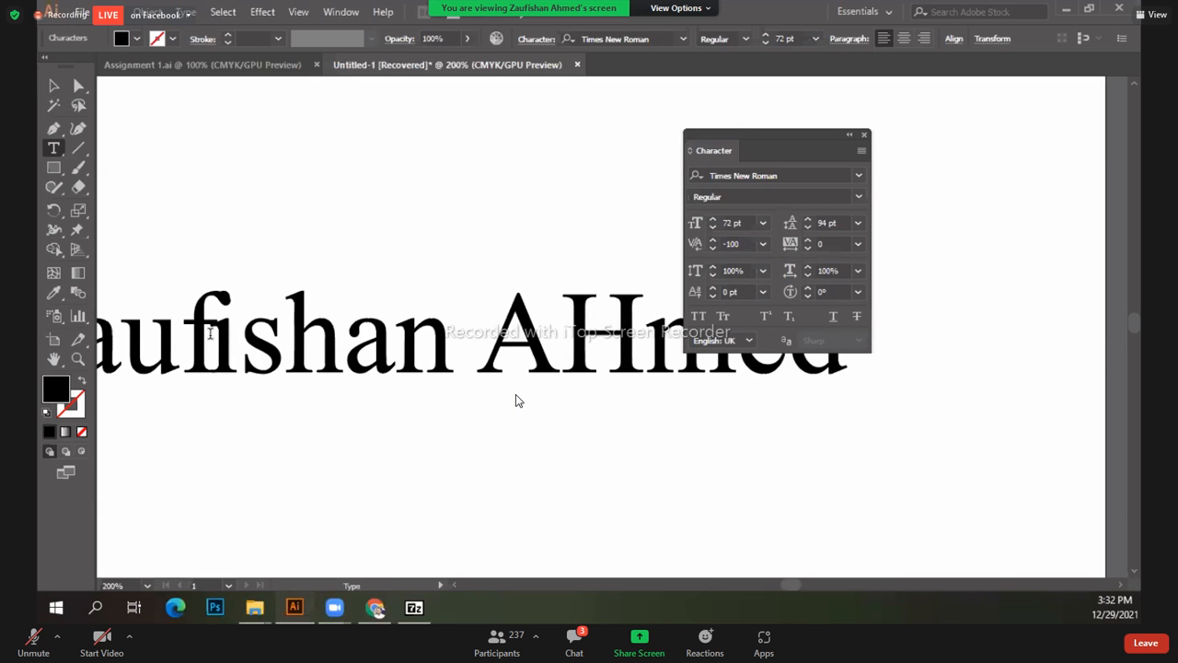
Step: Step the kerning up from -100 to -24, then reset it to 0
left_click(714, 245)
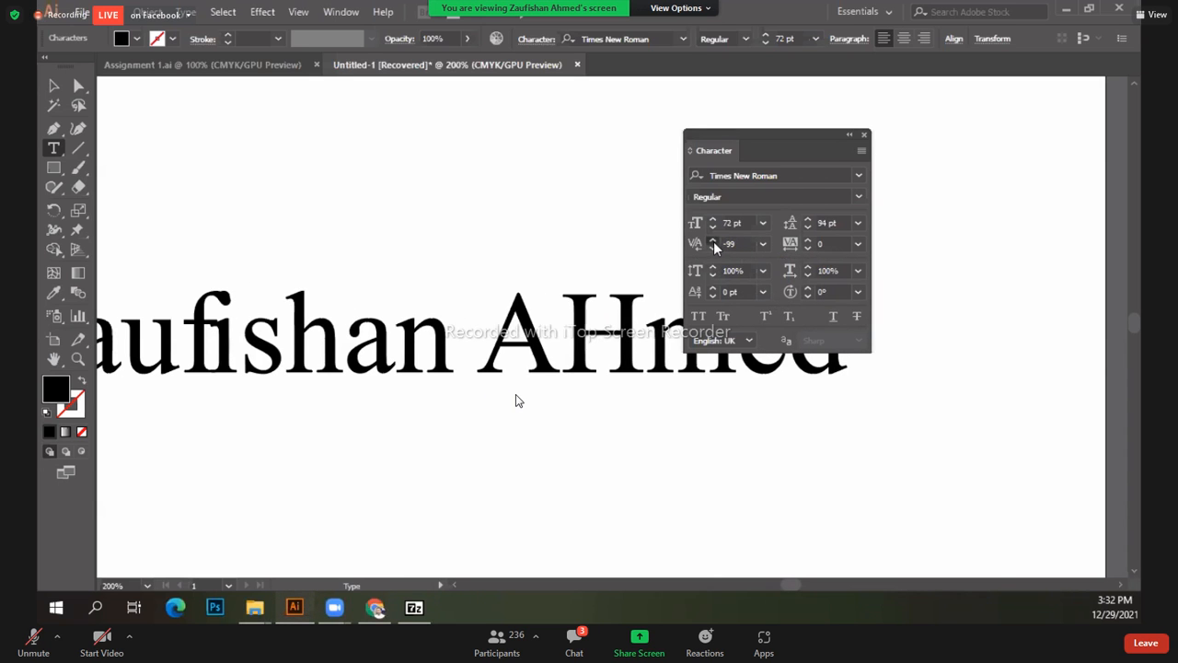
left_click(713, 245)
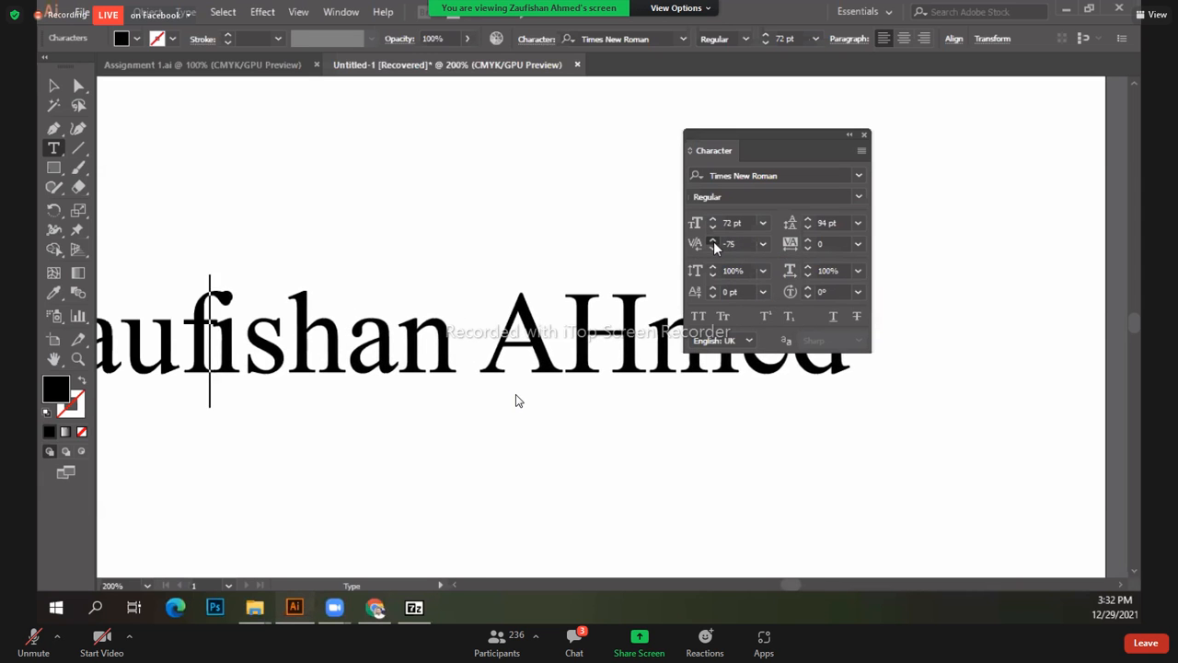
left_click(714, 245)
left_click(713, 245)
left_click(713, 245)
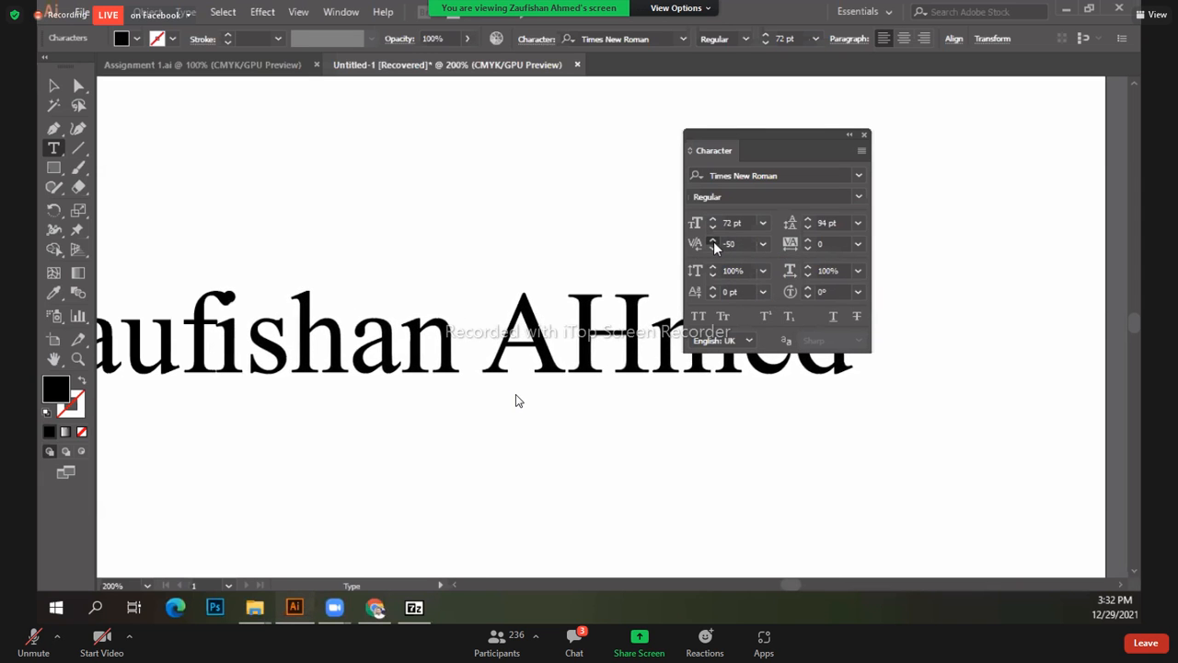
left_click(713, 245)
left_click(713, 245)
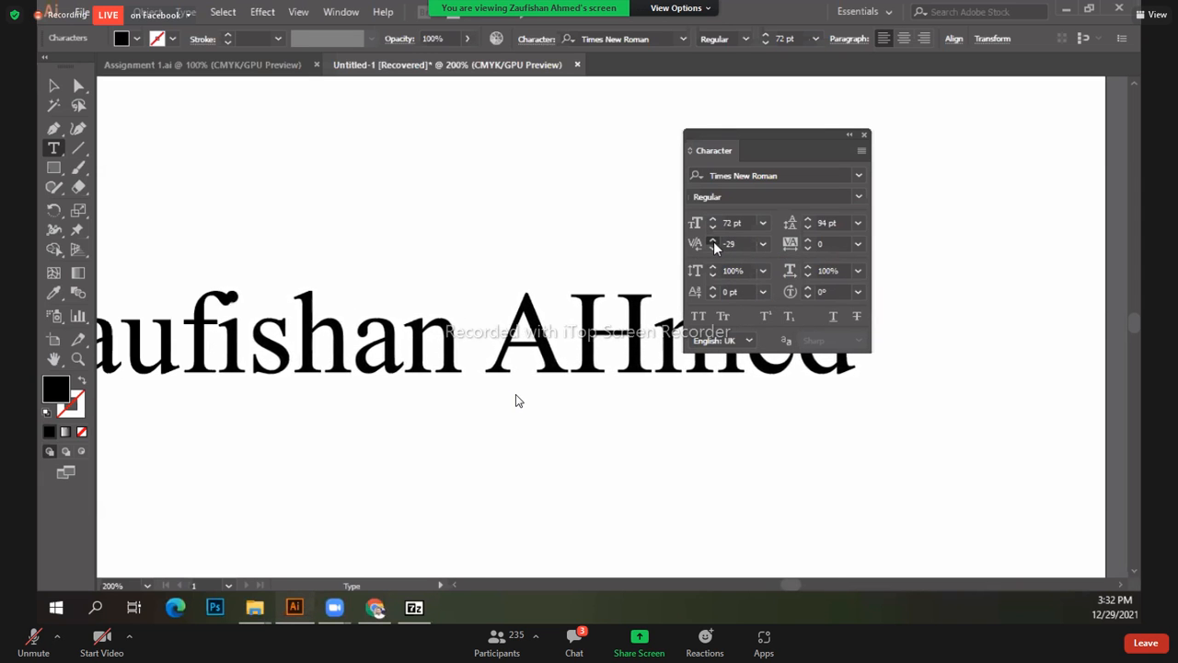
left_click(764, 244)
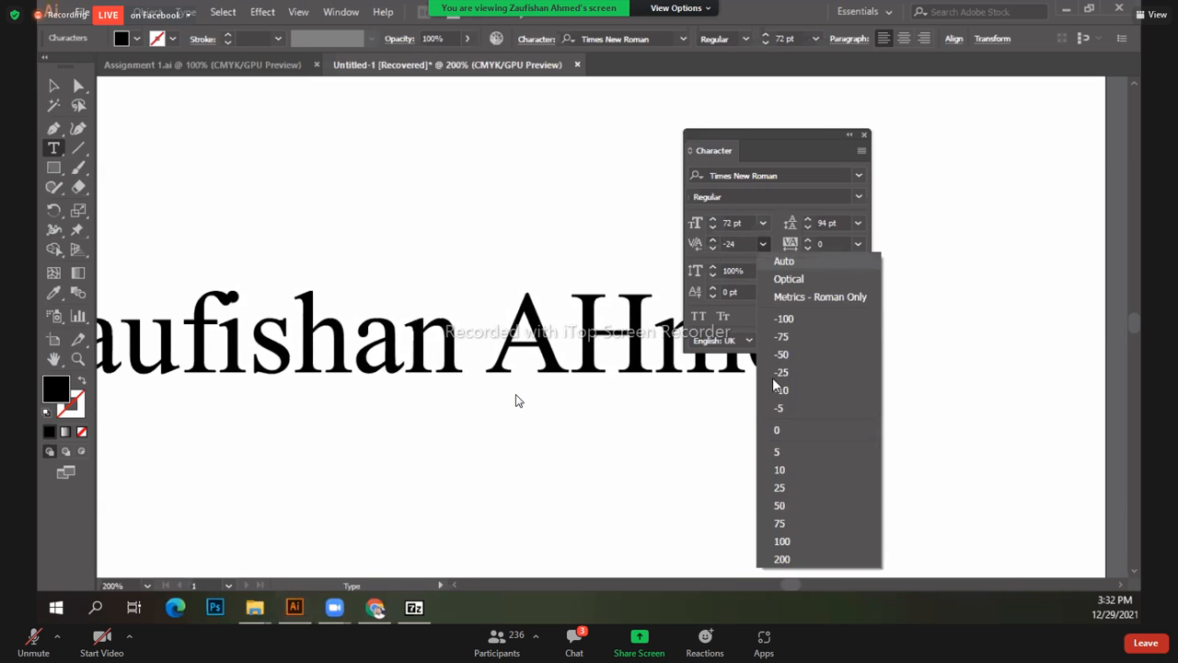
left_click(777, 430)
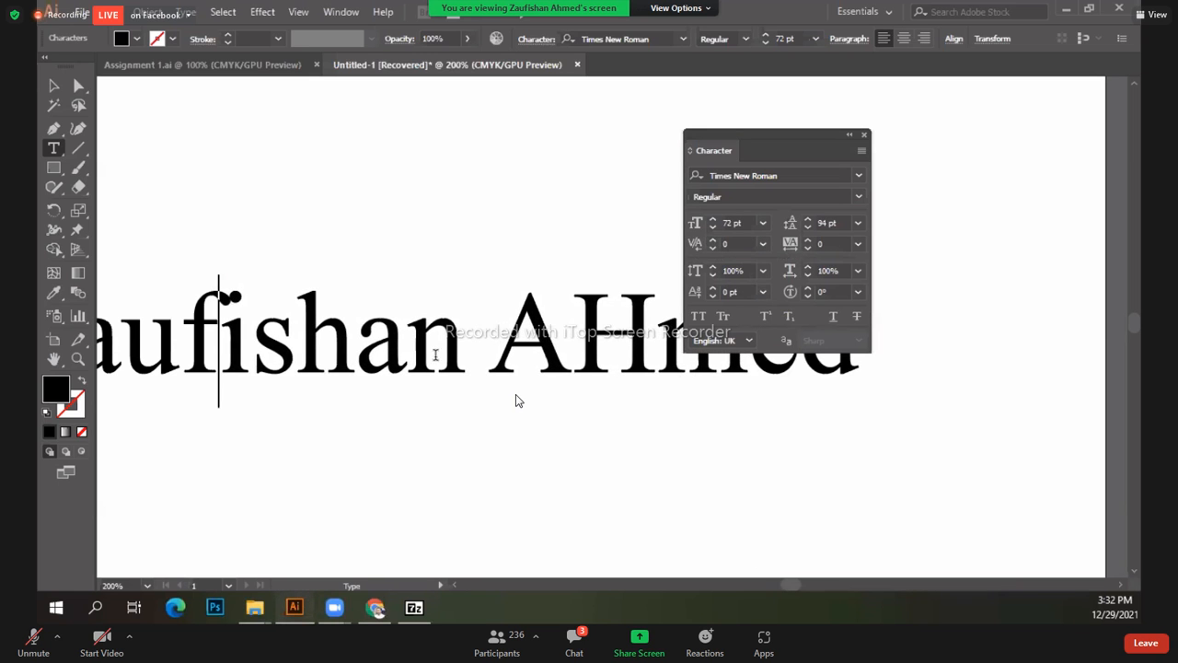
left_click(765, 246)
left_click(783, 438)
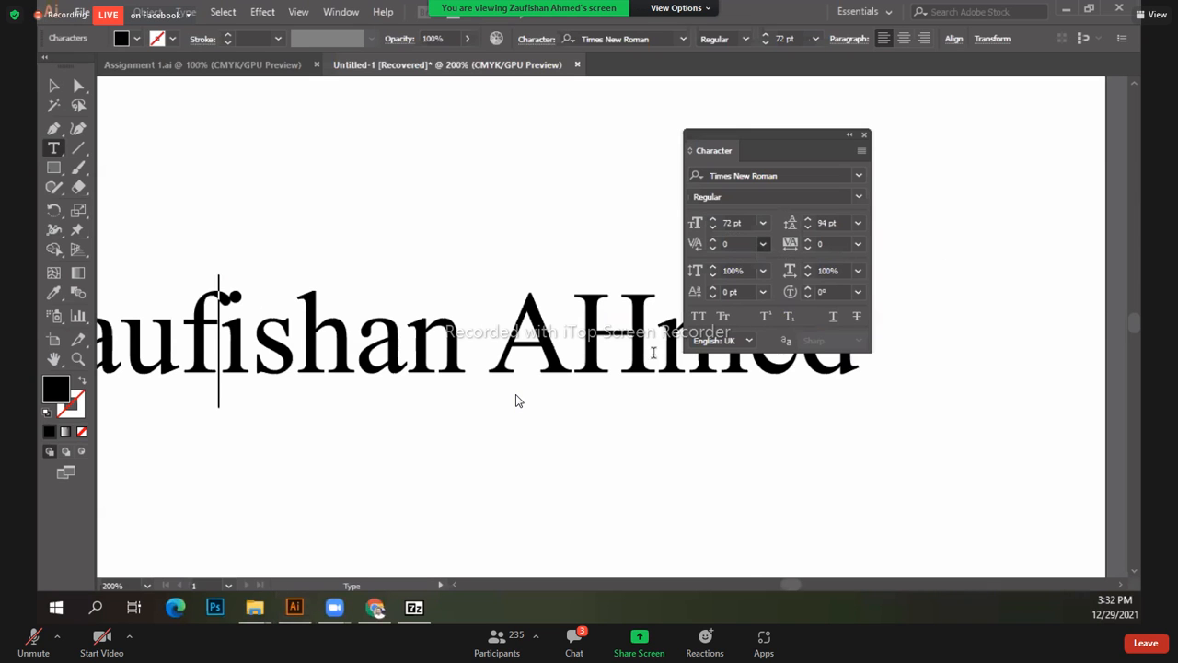
Step: Move the name text lower and left on the artboard, clearing the Character panel away
key("Escape")
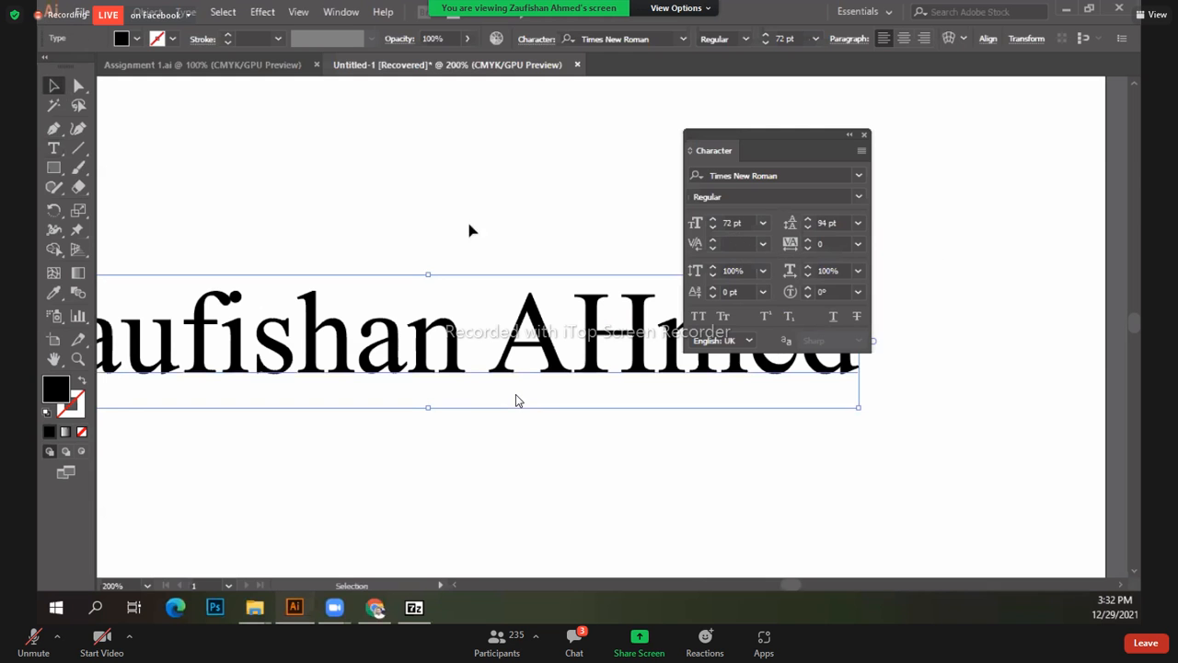
left_click_drag(734, 138, 946, 87)
left_click_drag(639, 349, 688, 385)
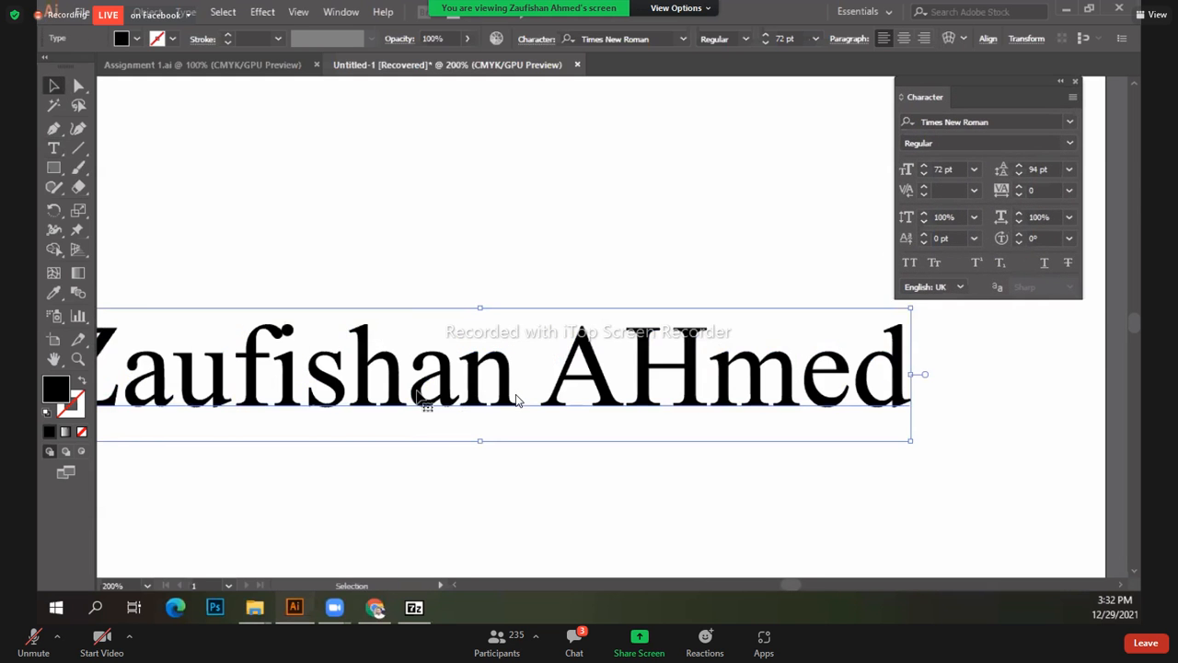
left_click_drag(405, 378, 387, 323)
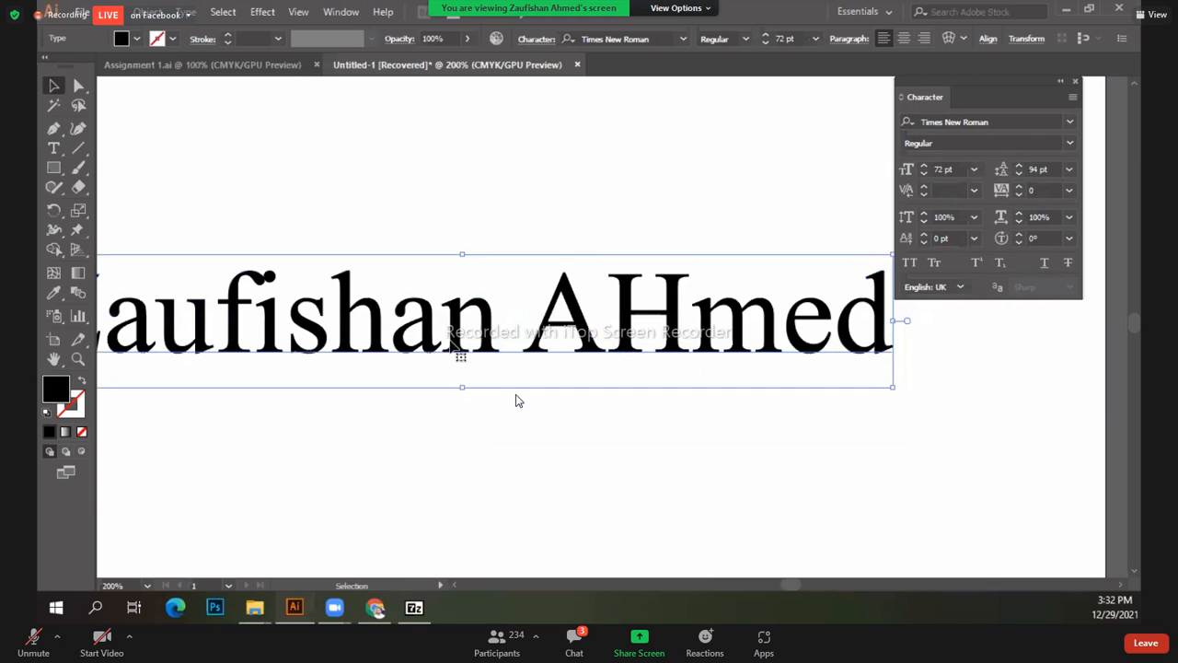
left_click_drag(547, 348, 546, 366)
scroll(546, 366, "down", 2)
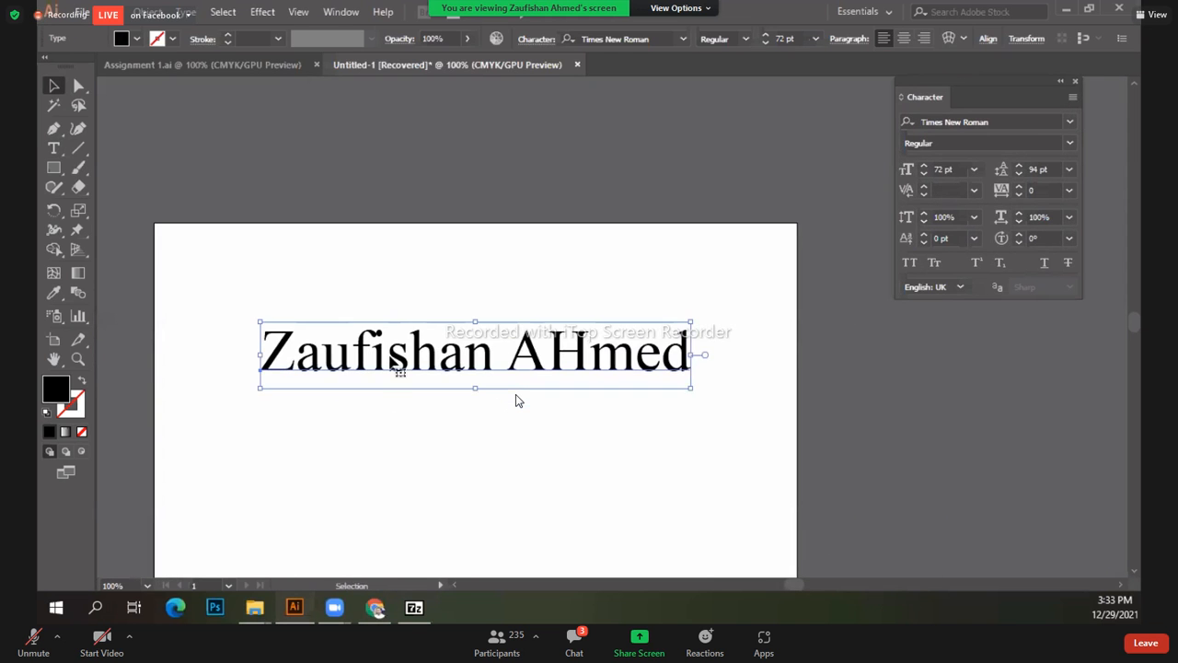
left_click_drag(397, 364, 363, 412)
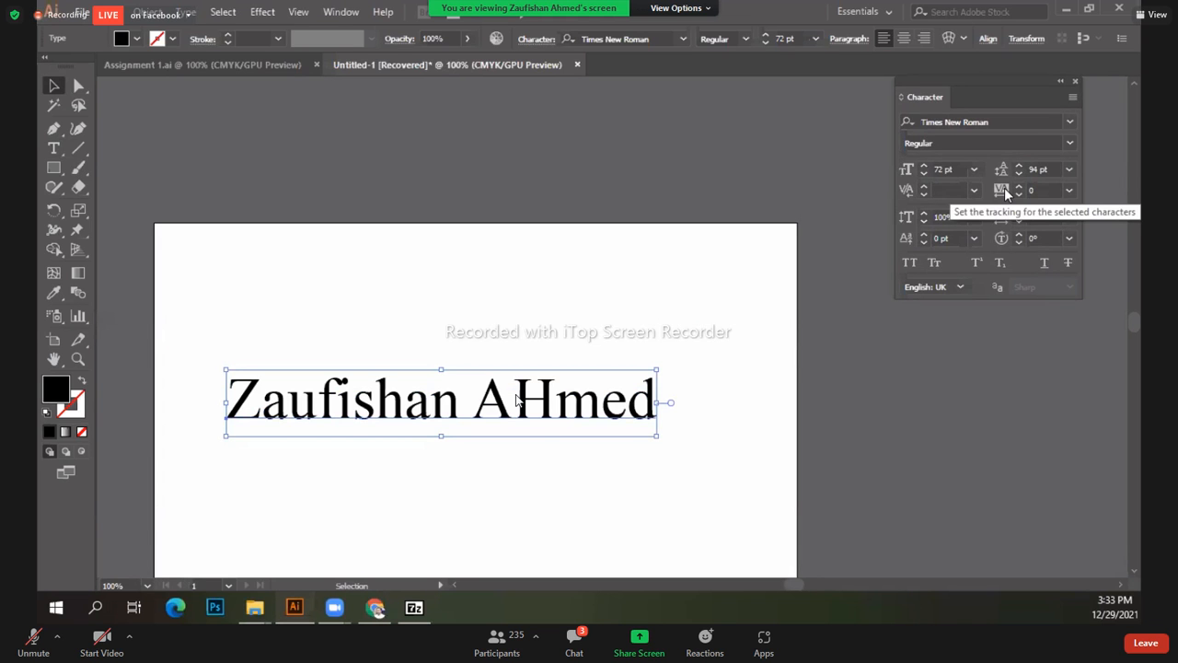
left_click_drag(949, 77, 819, 91)
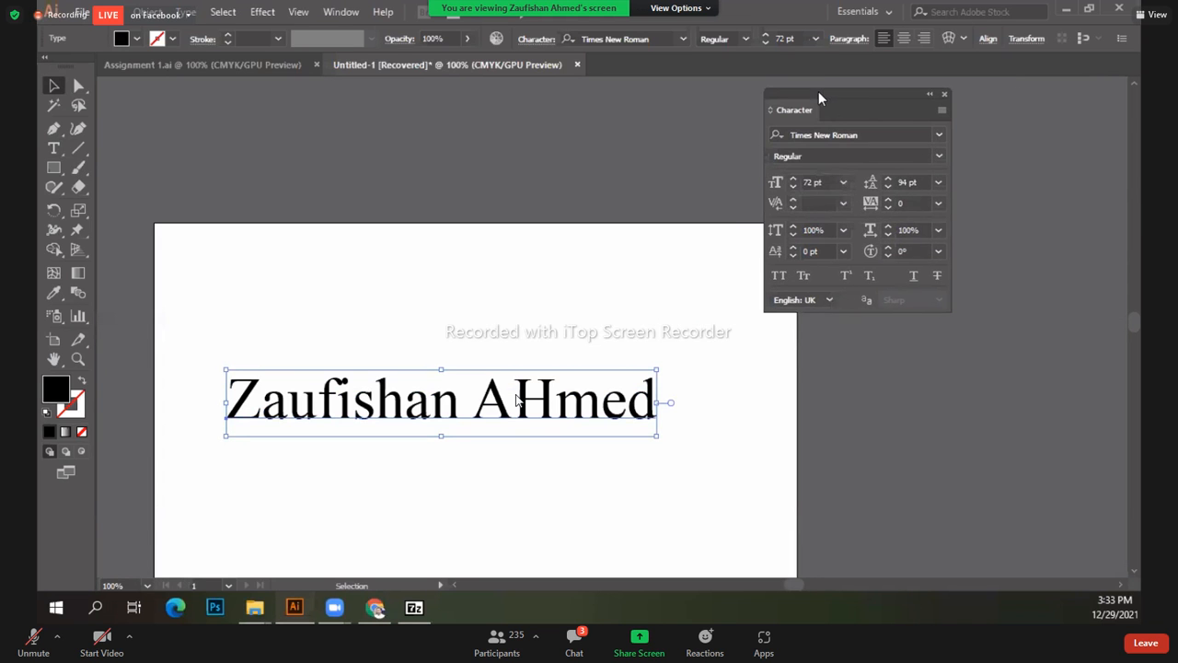
Step: Fine-tune the name's position and set its tracking to 200
mouse_move(423, 405)
left_mouse_down()
mouse_move(419, 387)
mouse_move(418, 416)
left_mouse_up()
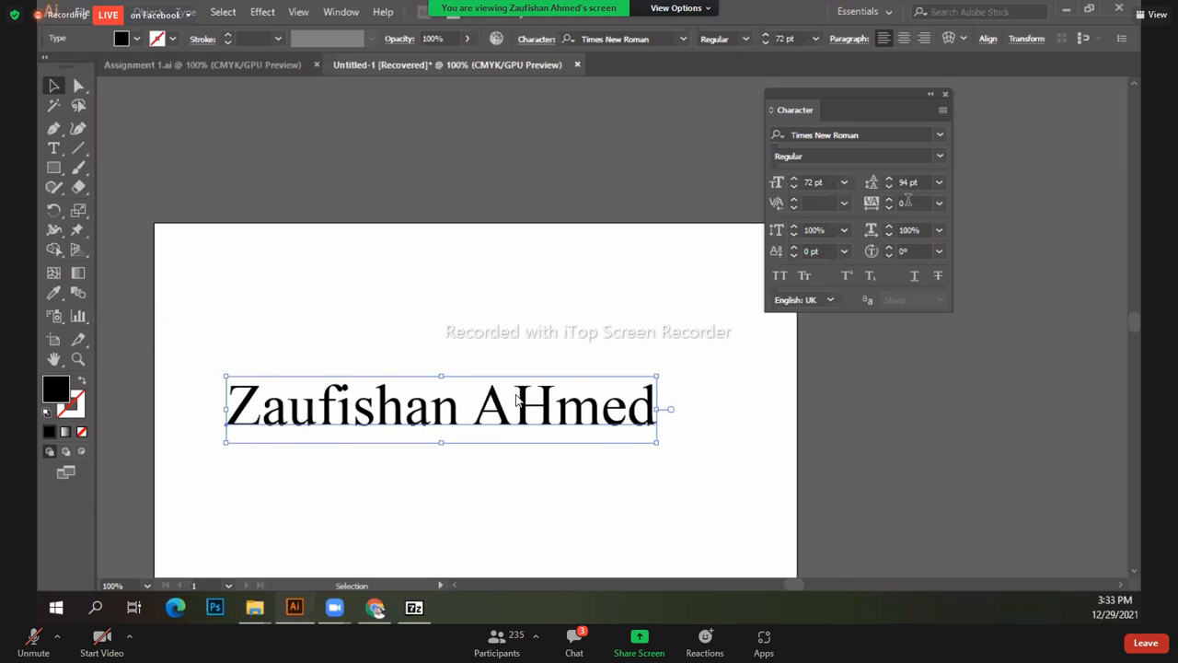
left_click(939, 203)
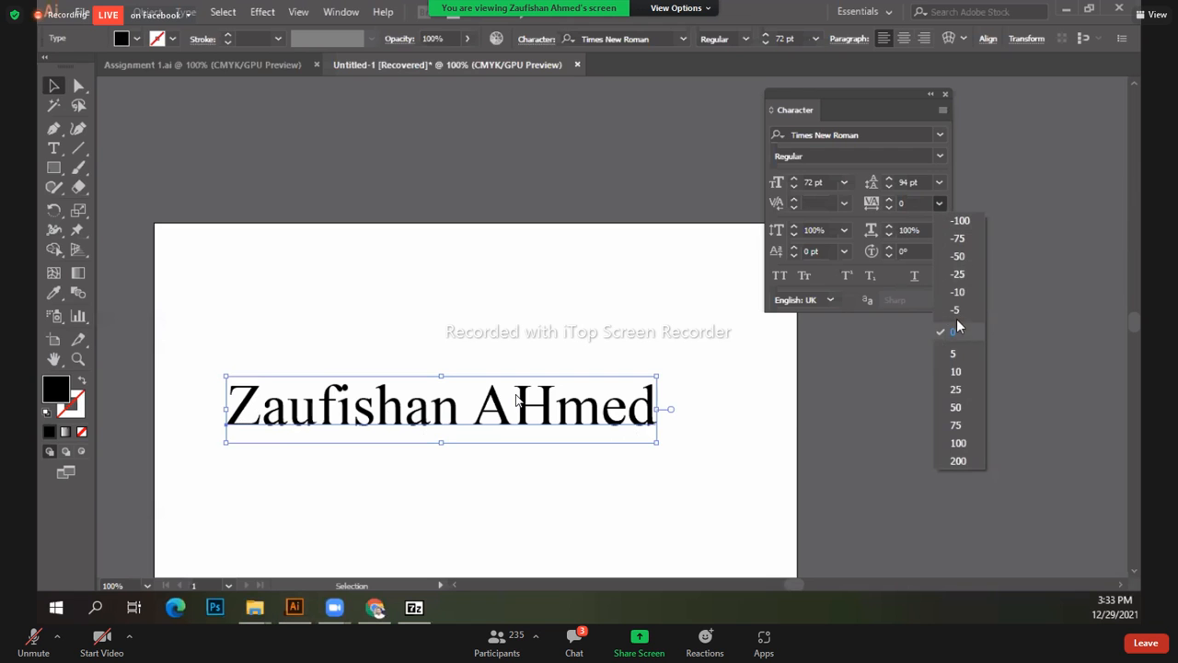
left_click(958, 462)
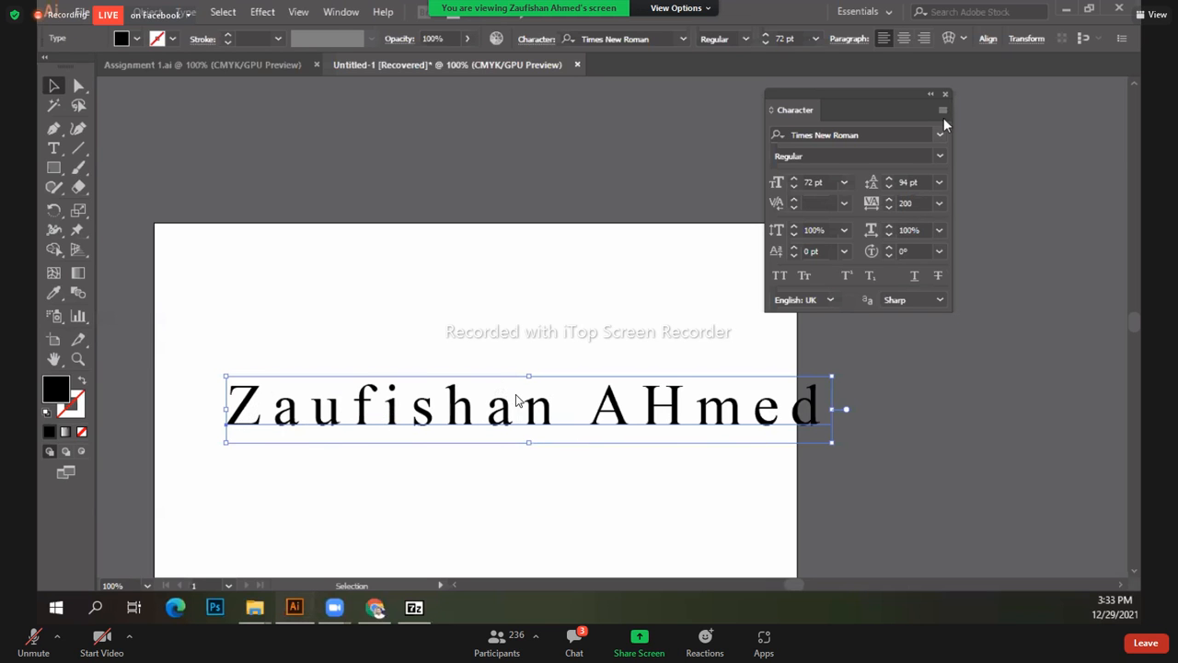
Step: Try tracking above 200, then -100, then tighten it to about -112
left_click(939, 203)
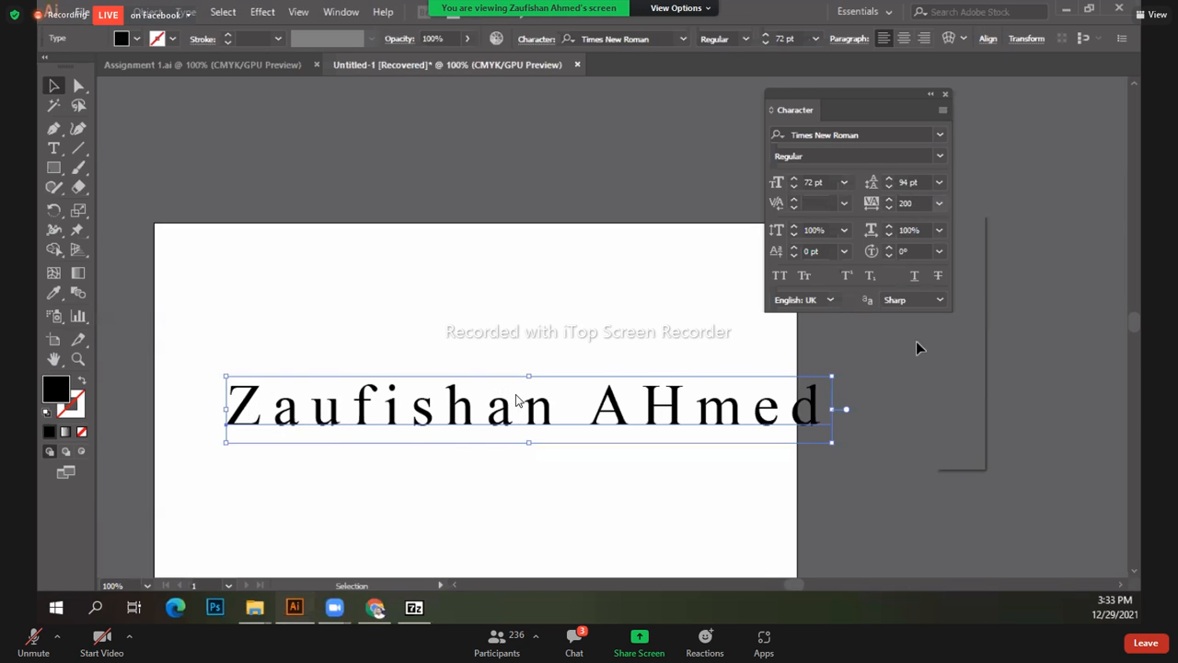
left_click(887, 202)
left_click_drag(888, 204, 889, 204)
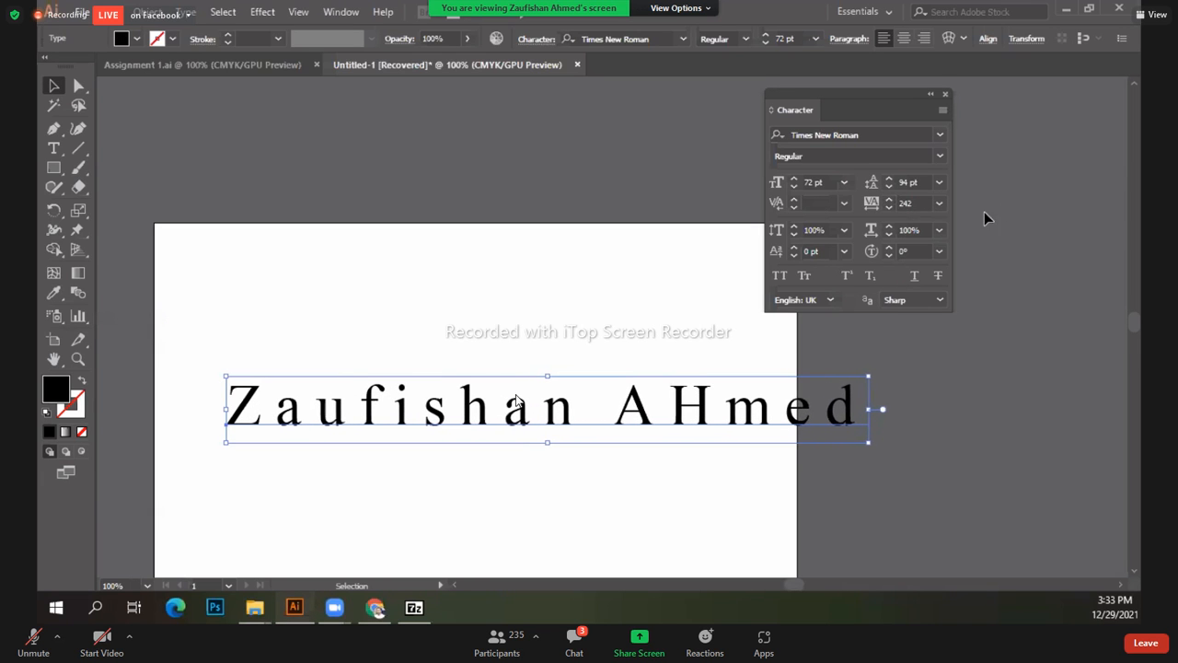
left_click(938, 205)
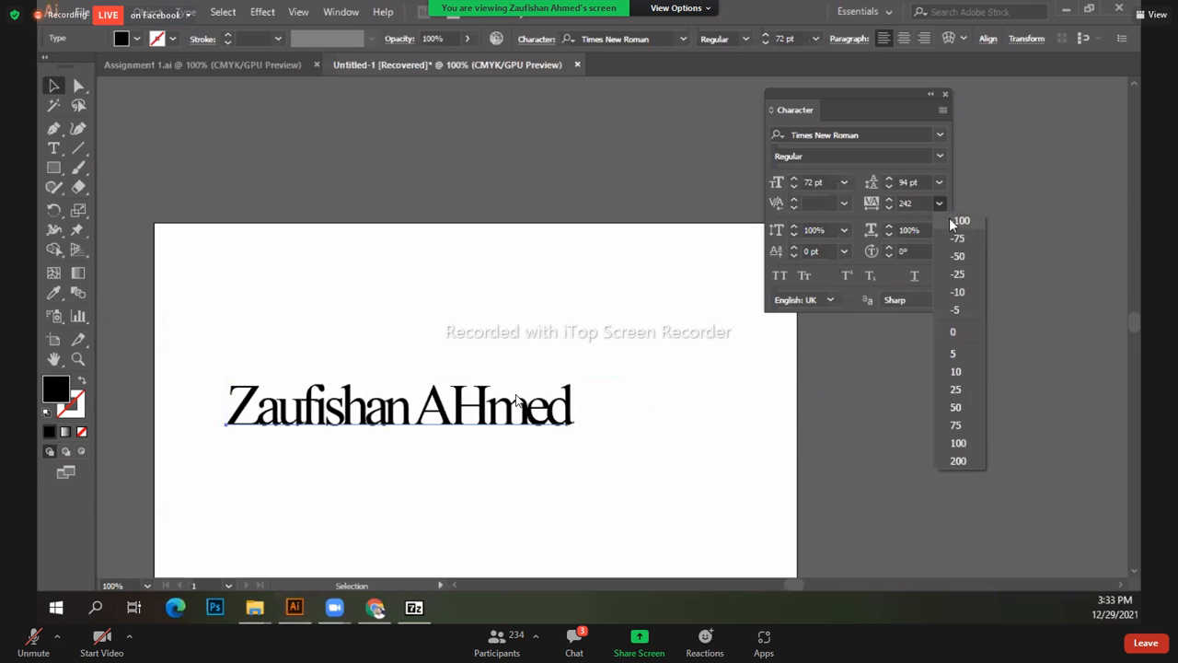
left_click(951, 221)
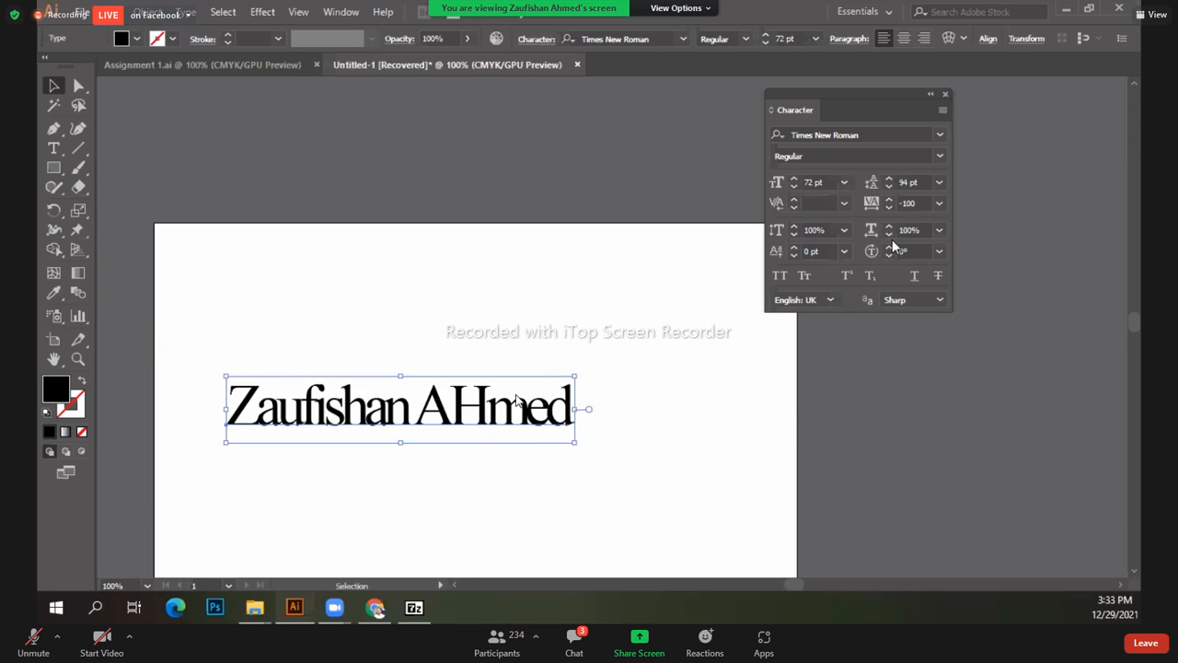
left_click(889, 199)
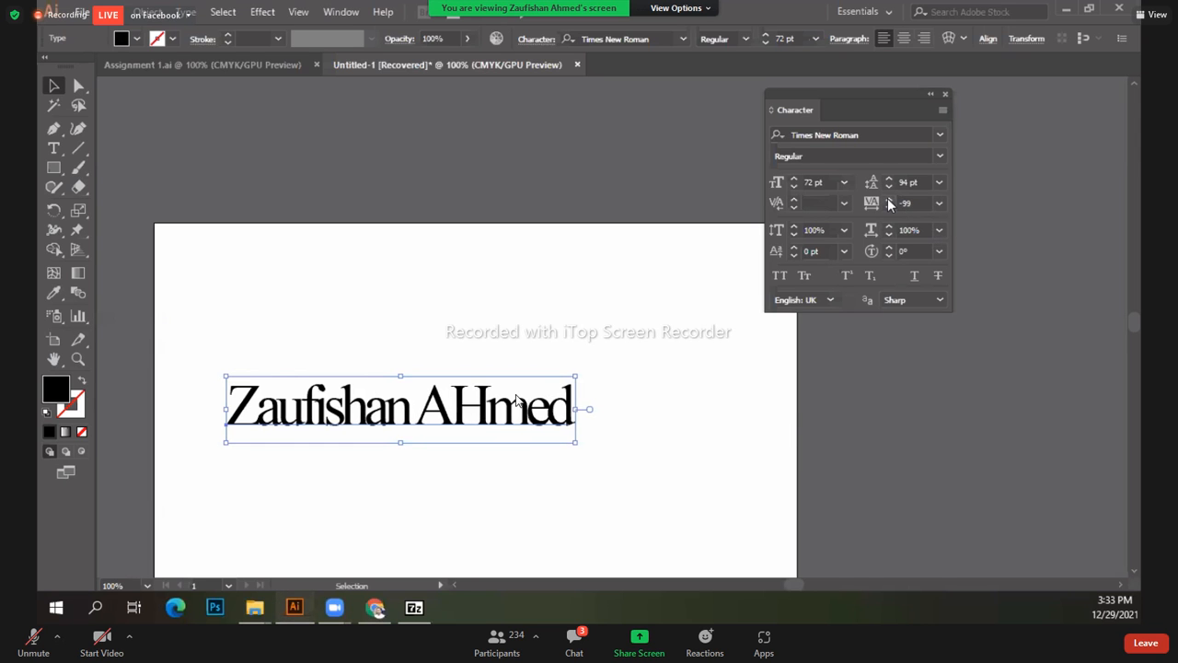
left_click(888, 199)
left_click(888, 207)
left_click(888, 207)
left_click(888, 207)
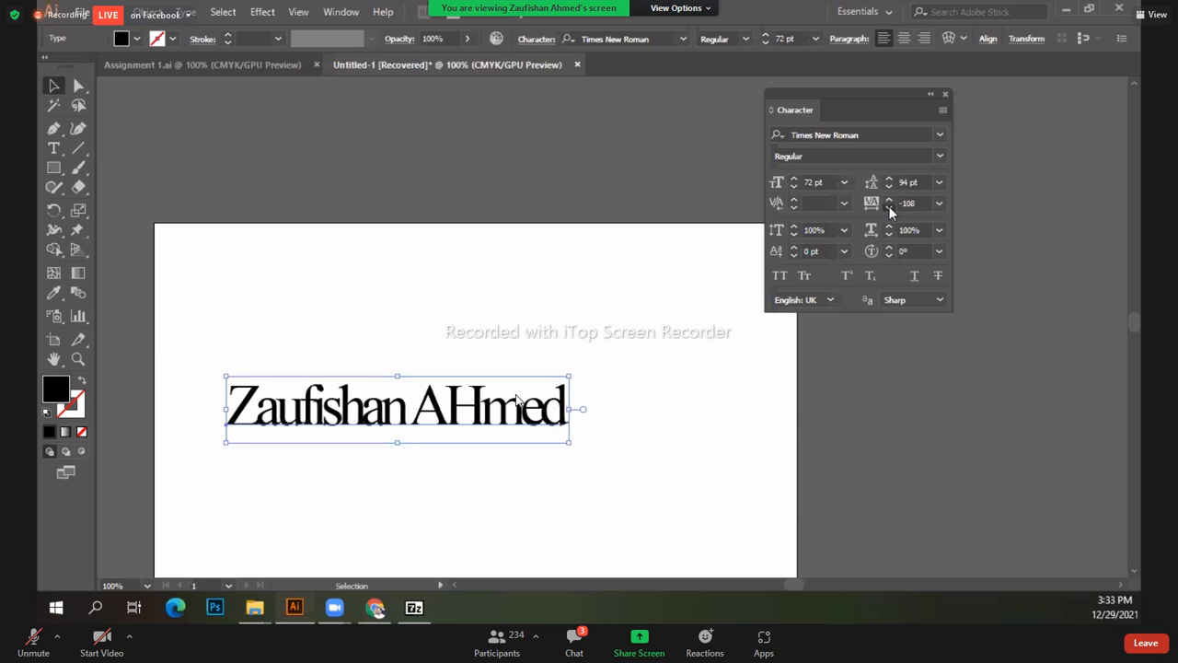
Step: Return tracking to 200, move the name up and left, then reset tracking to 0
left_click(938, 203)
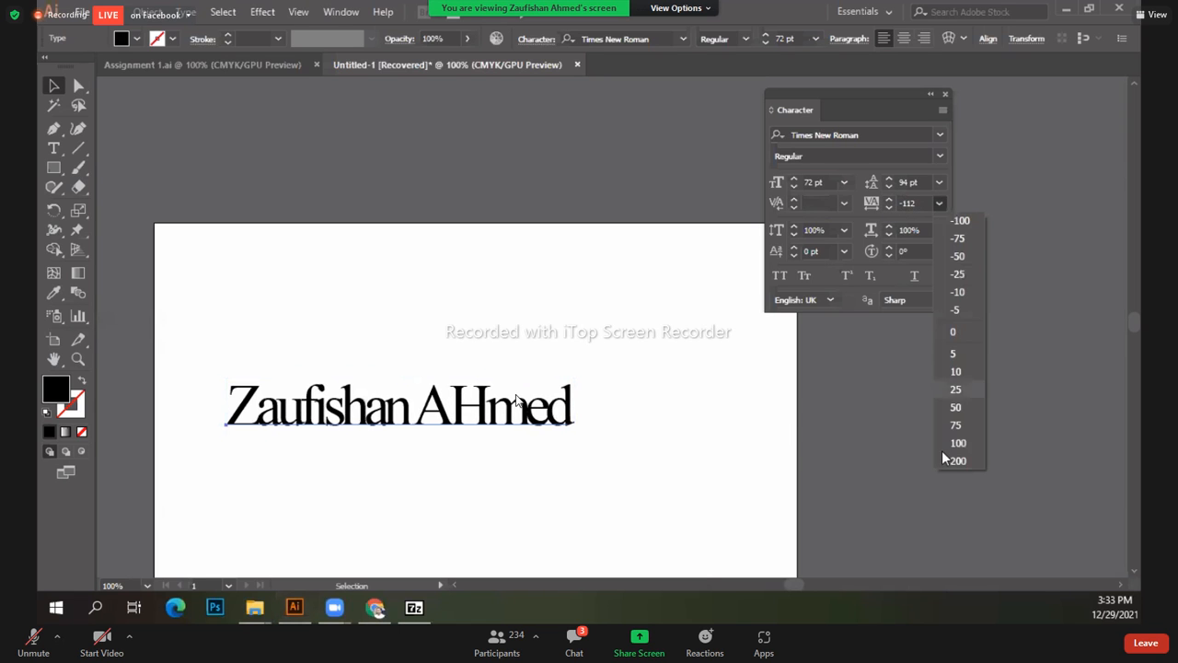
left_click(949, 463)
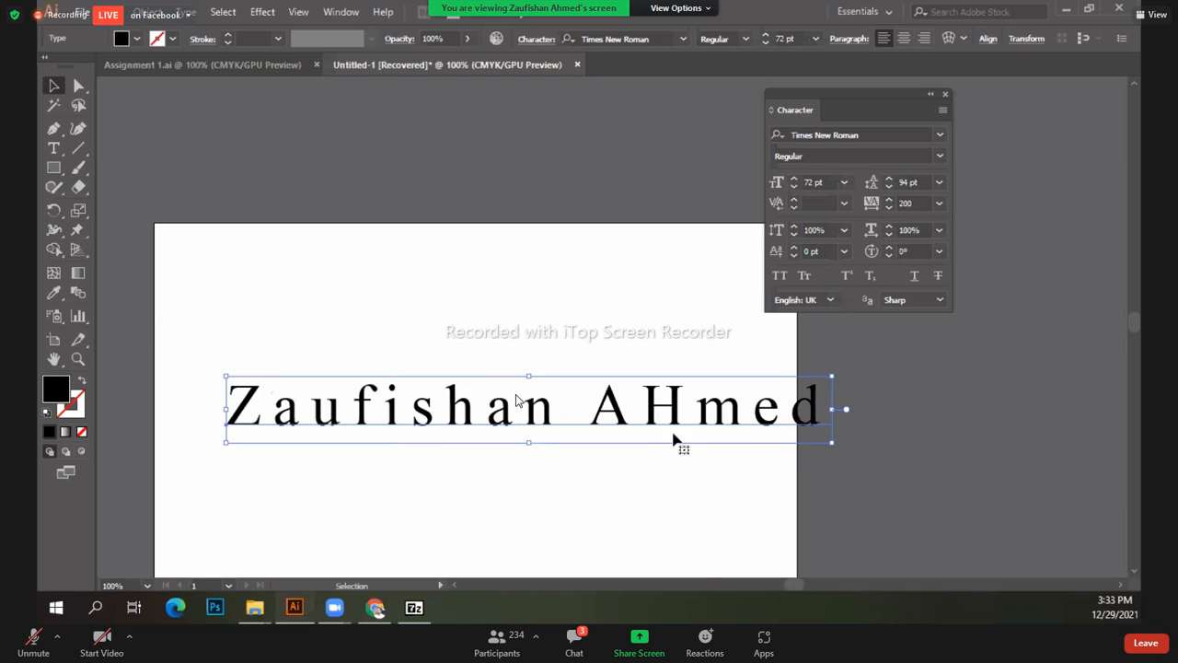
left_click(351, 559)
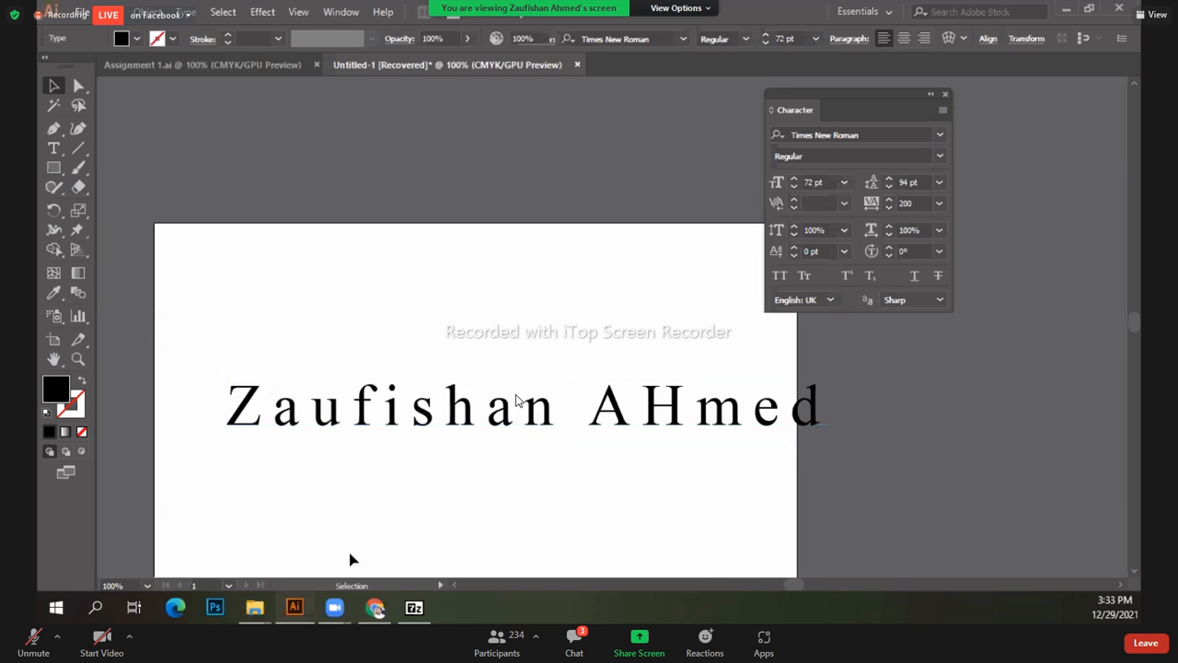
left_click(452, 459)
left_click_drag(405, 414, 377, 355)
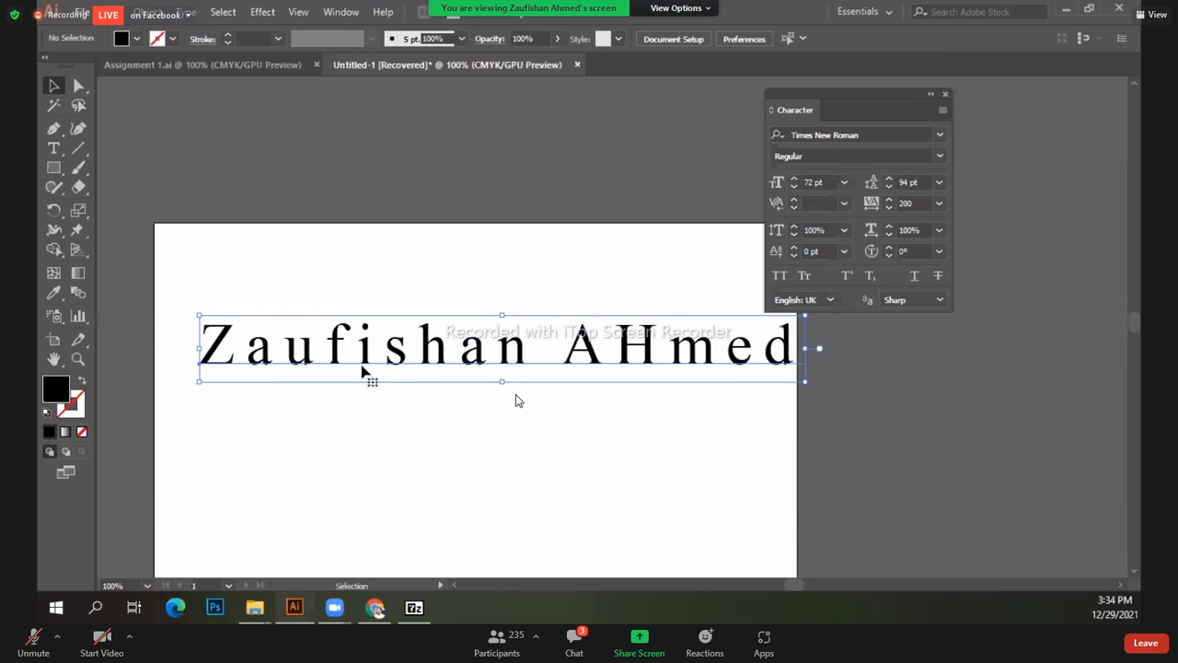
left_click(939, 204)
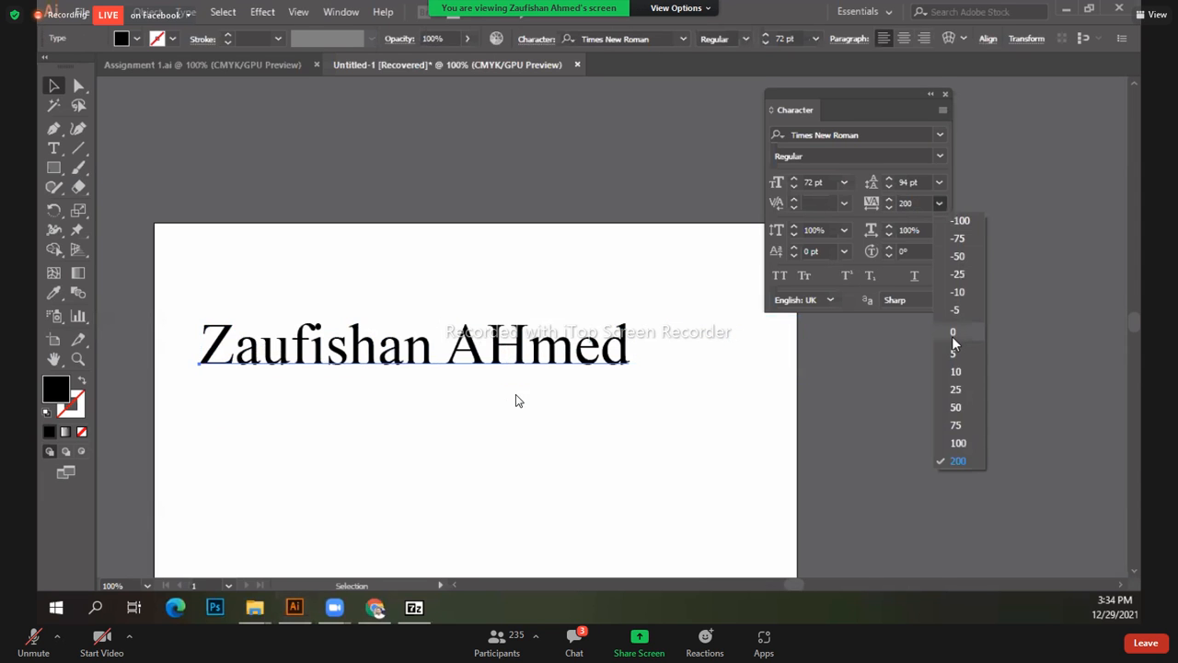
left_click(954, 337)
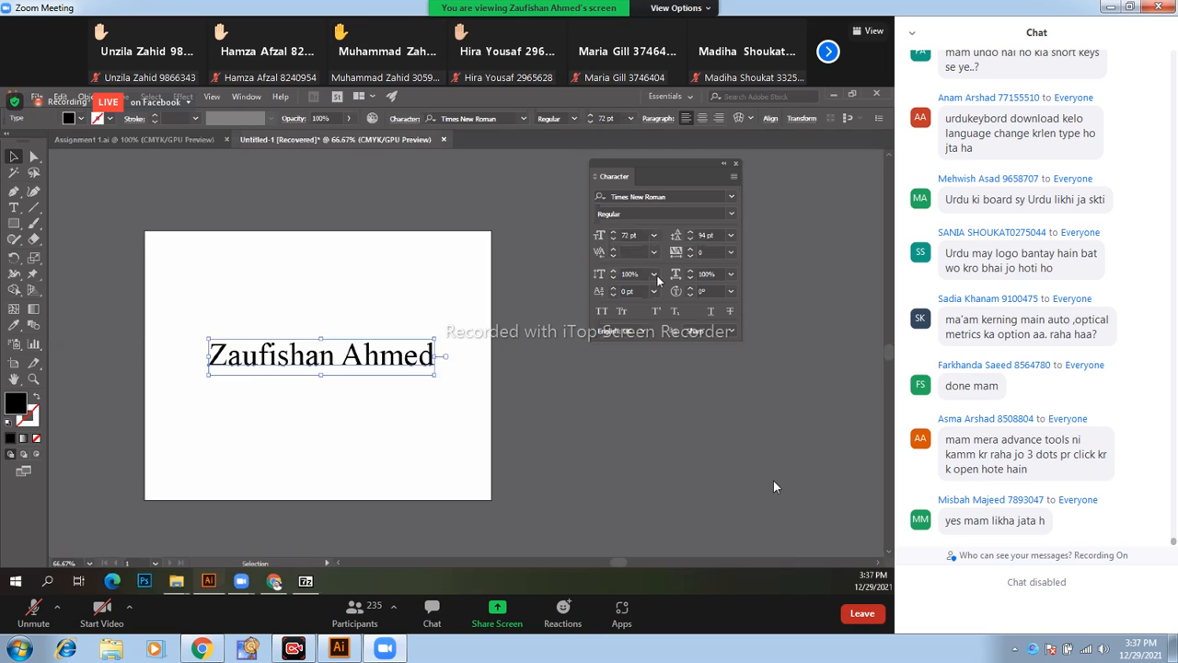
Step: Switch the Zoom meeting window back to full-screen view of the shared Illustrator document
double_click(773, 481)
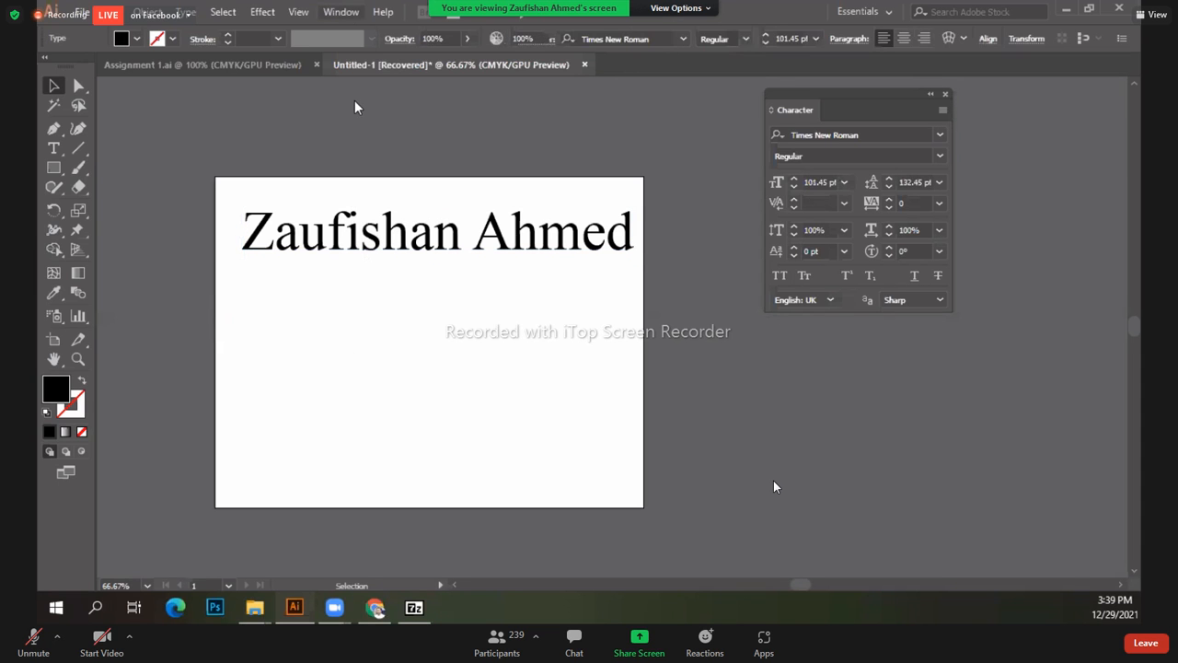
Step: Drag a horizontal guide from the ruler along the name's baseline
left_click_drag(347, 86, 493, 256)
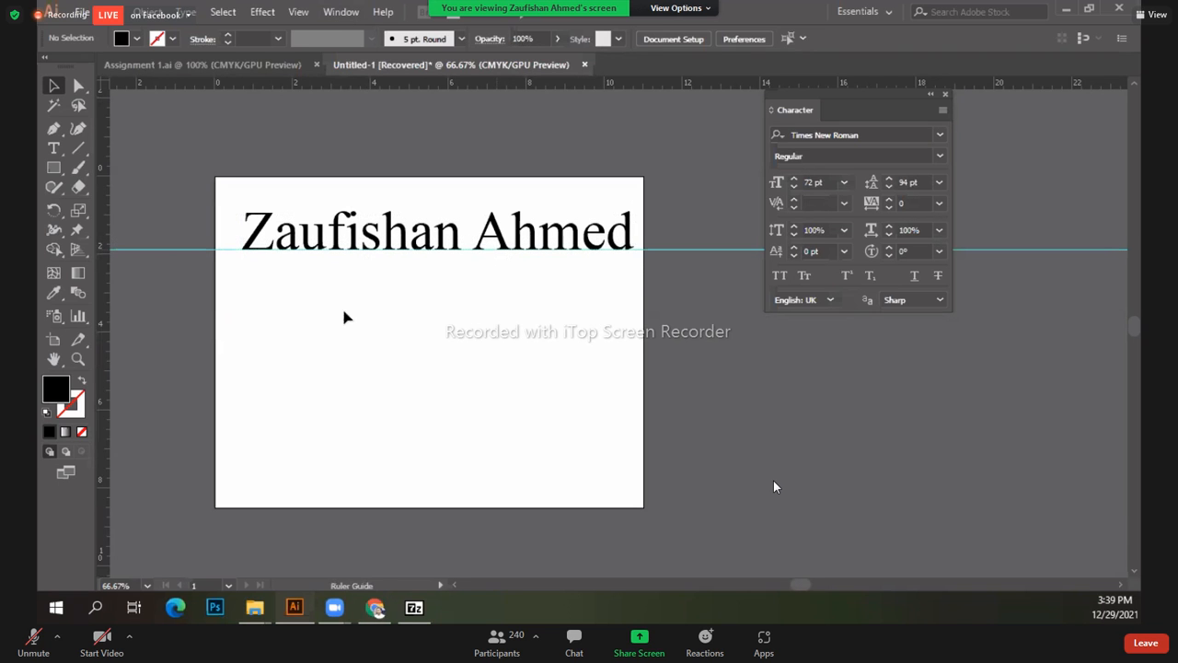
Step: Deselect the guide and select the name text
scroll(322, 368, "up", 2)
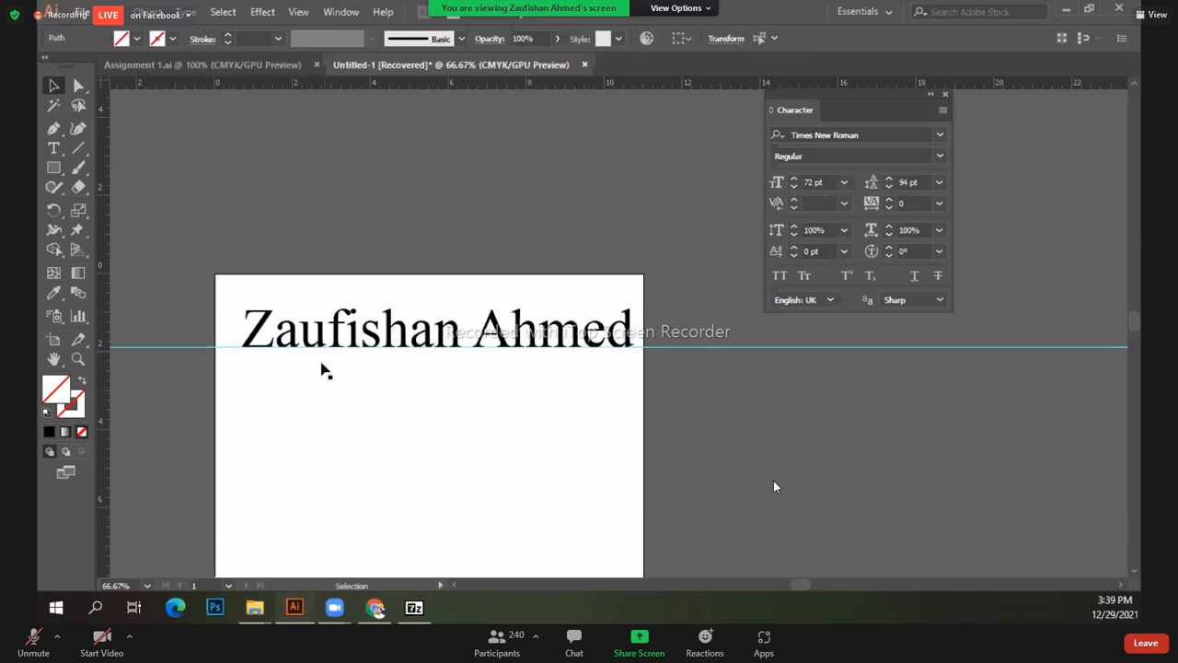
left_click(160, 349)
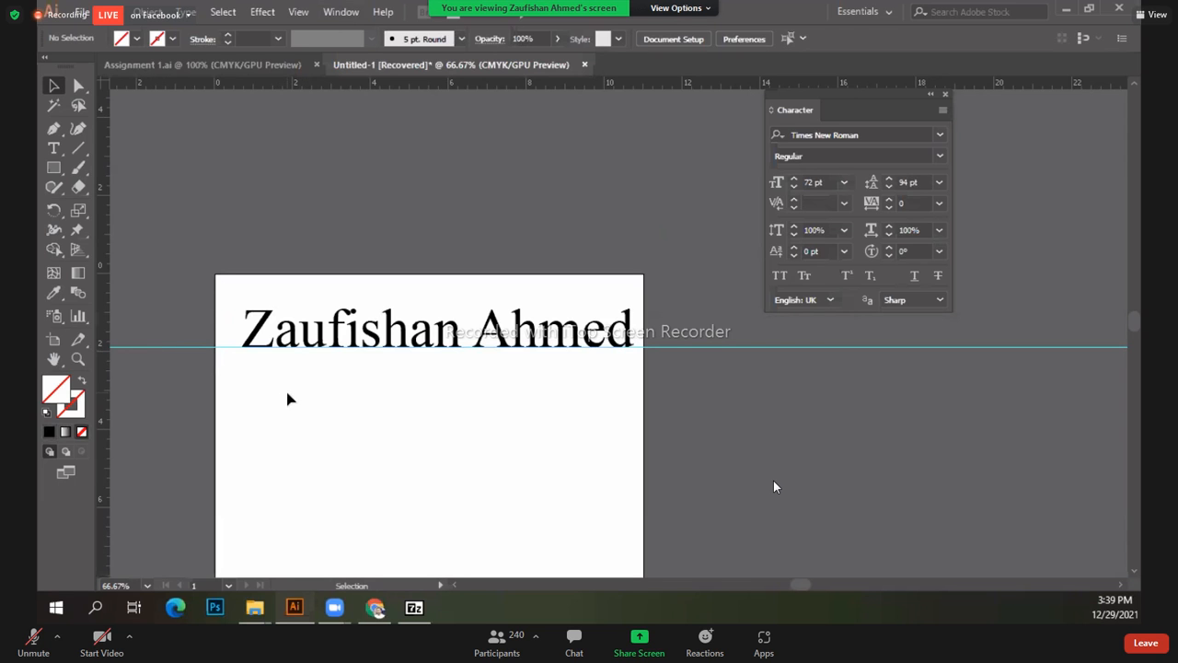
left_click(384, 342)
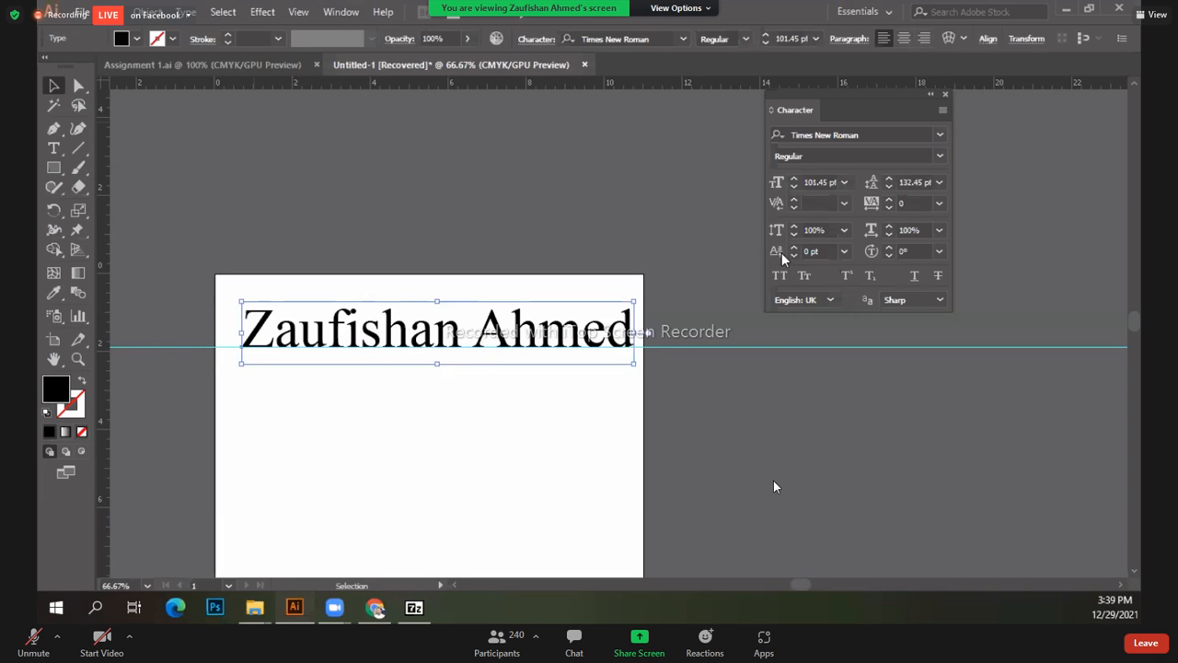
Step: Try baseline shifts of 12 pt and -12 pt, then reset to 0 pt and reselect the text
left_click(844, 251)
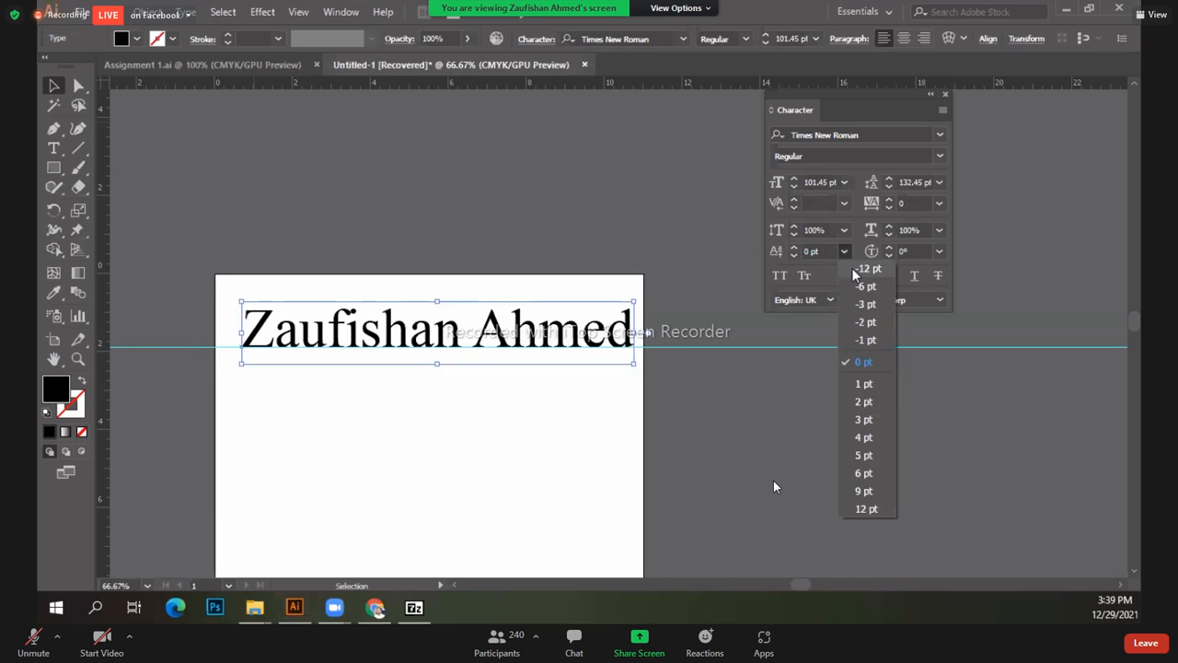
left_click(866, 509)
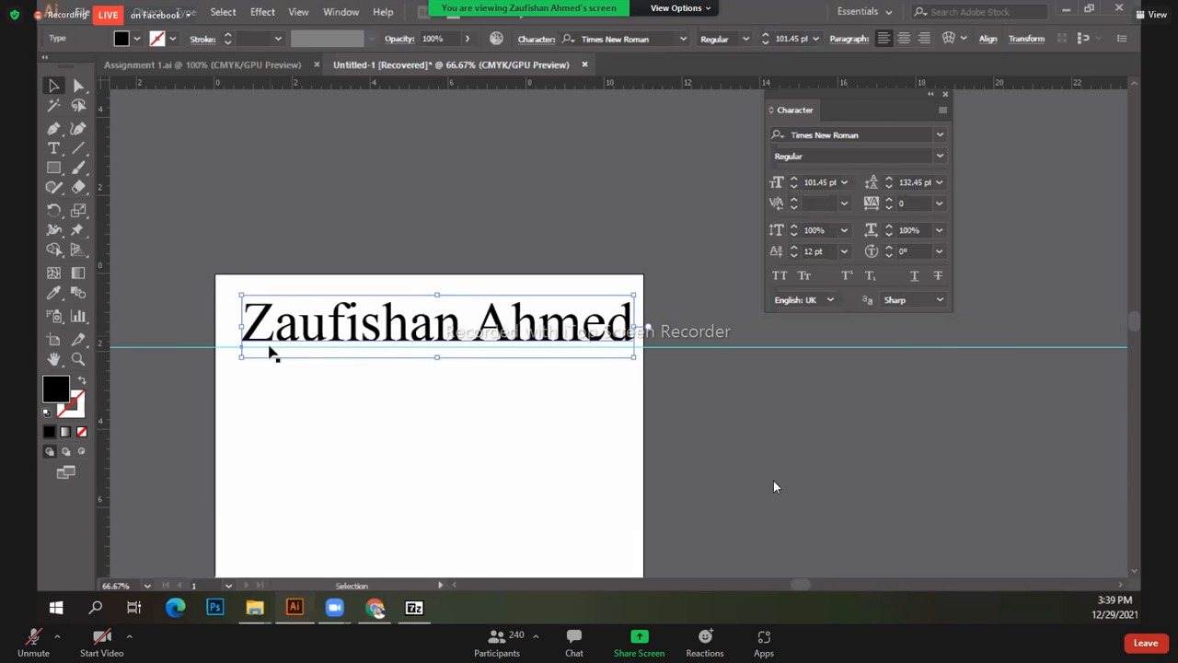
left_click(844, 251)
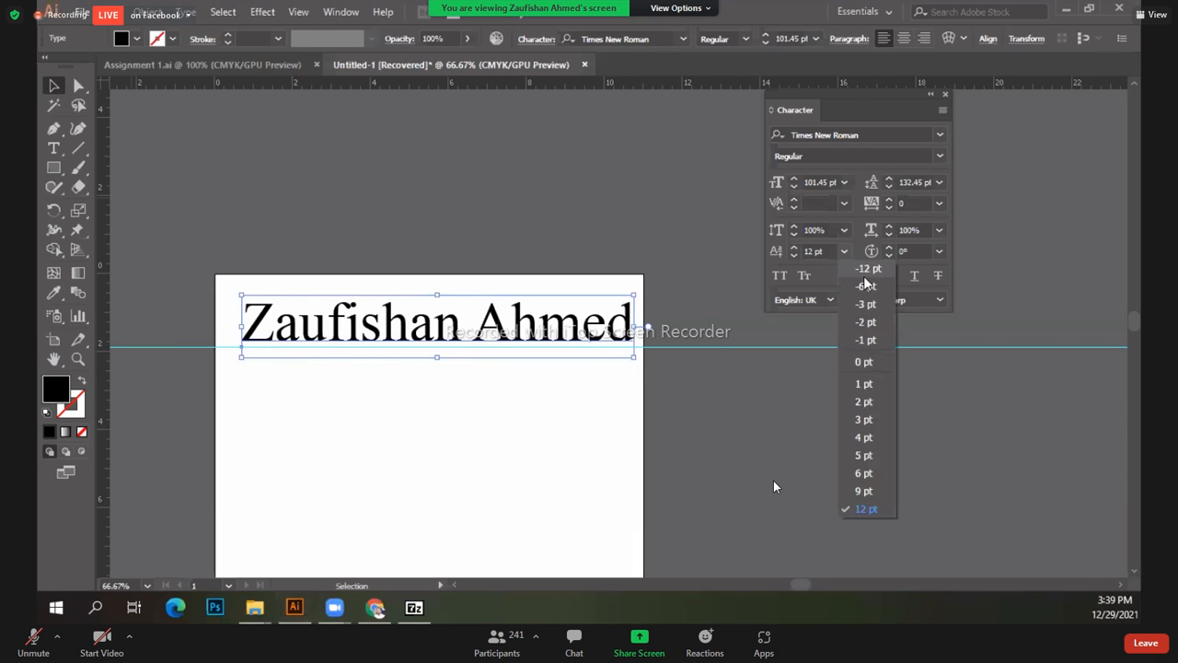
left_click(868, 269)
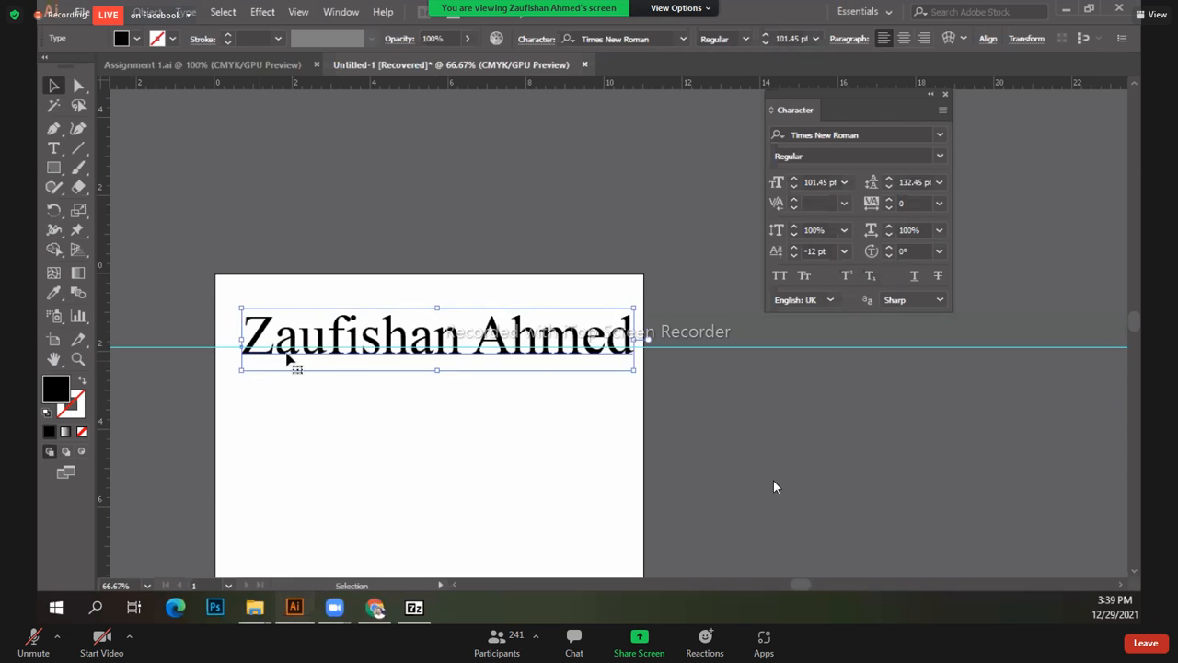
left_click(845, 252)
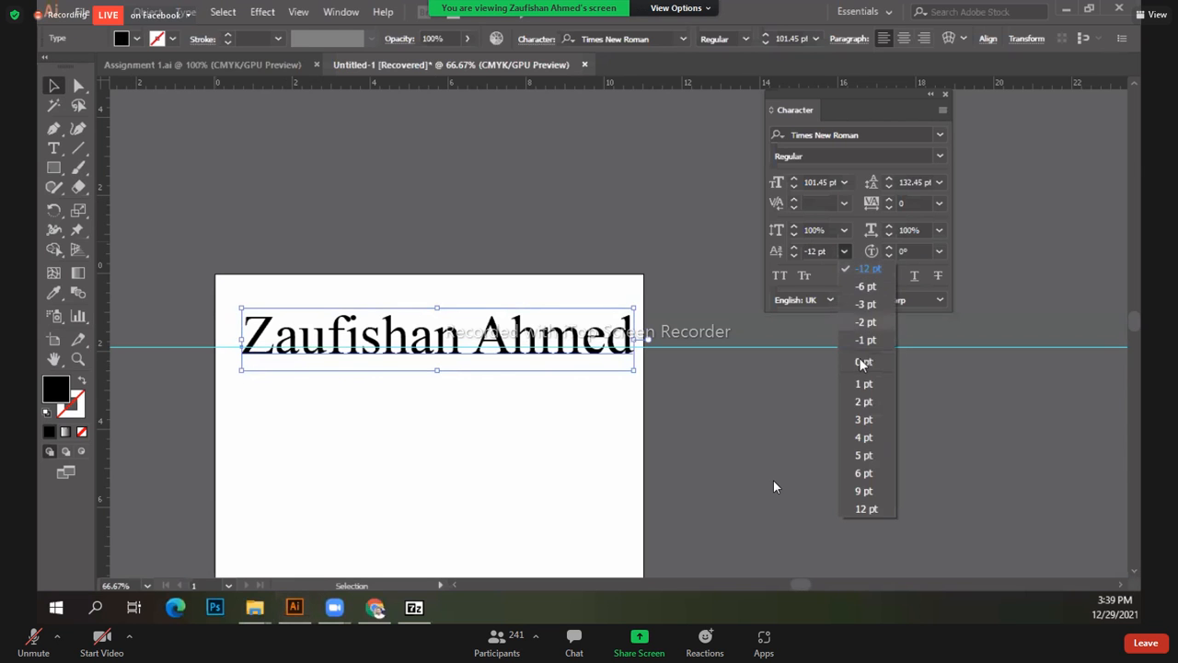
left_click(863, 363)
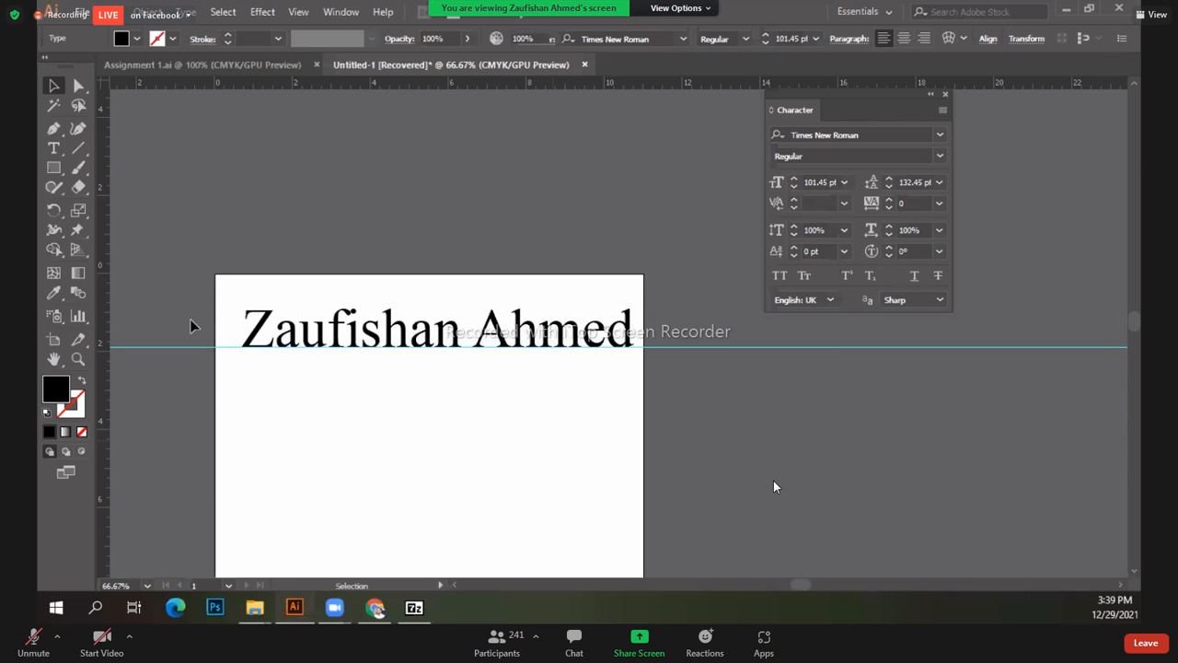
left_click(221, 379)
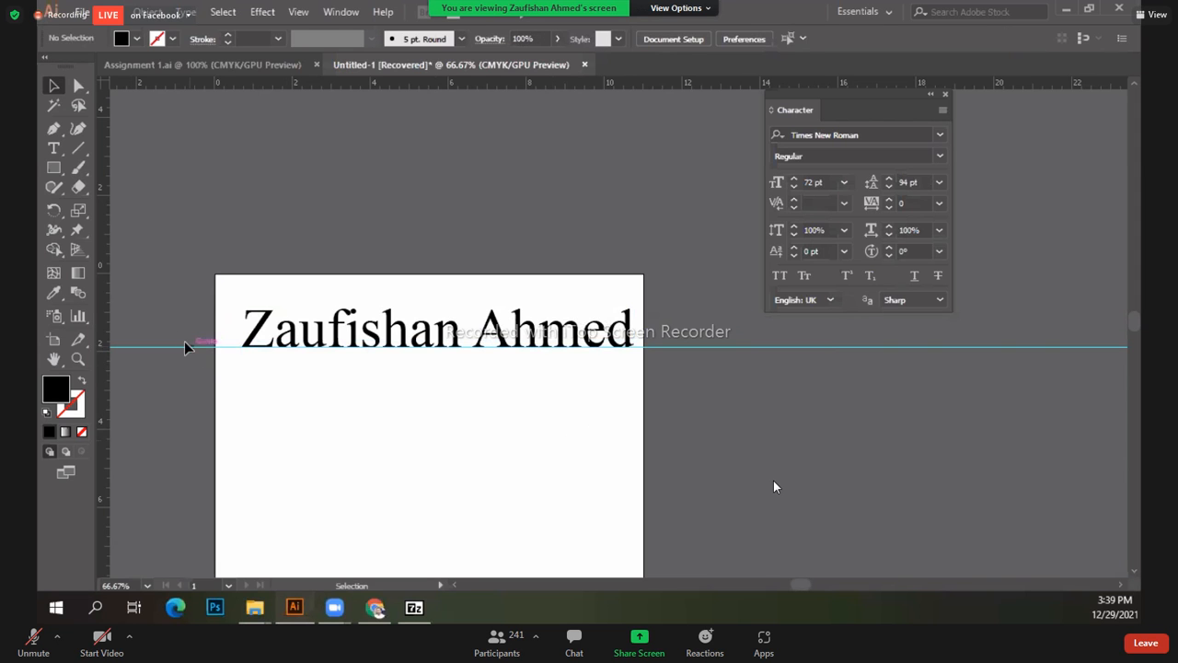
left_click(274, 332)
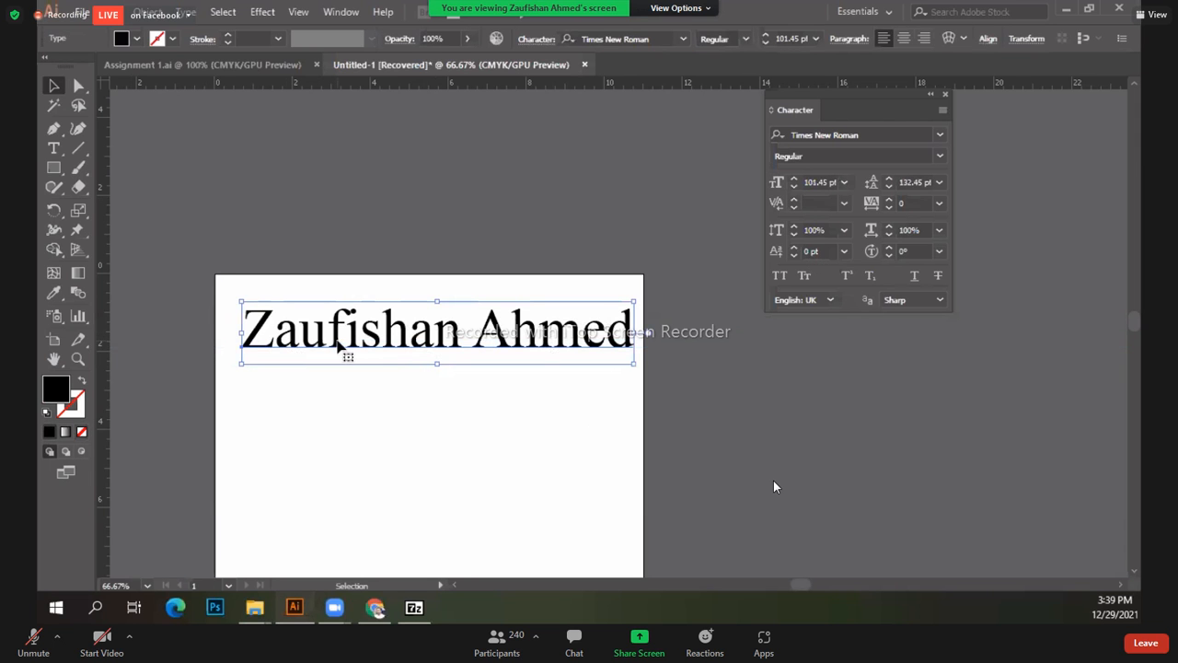
Step: Move the name text slightly lower and tilt its characters to 12° rotation
left_click_drag(339, 344, 359, 387)
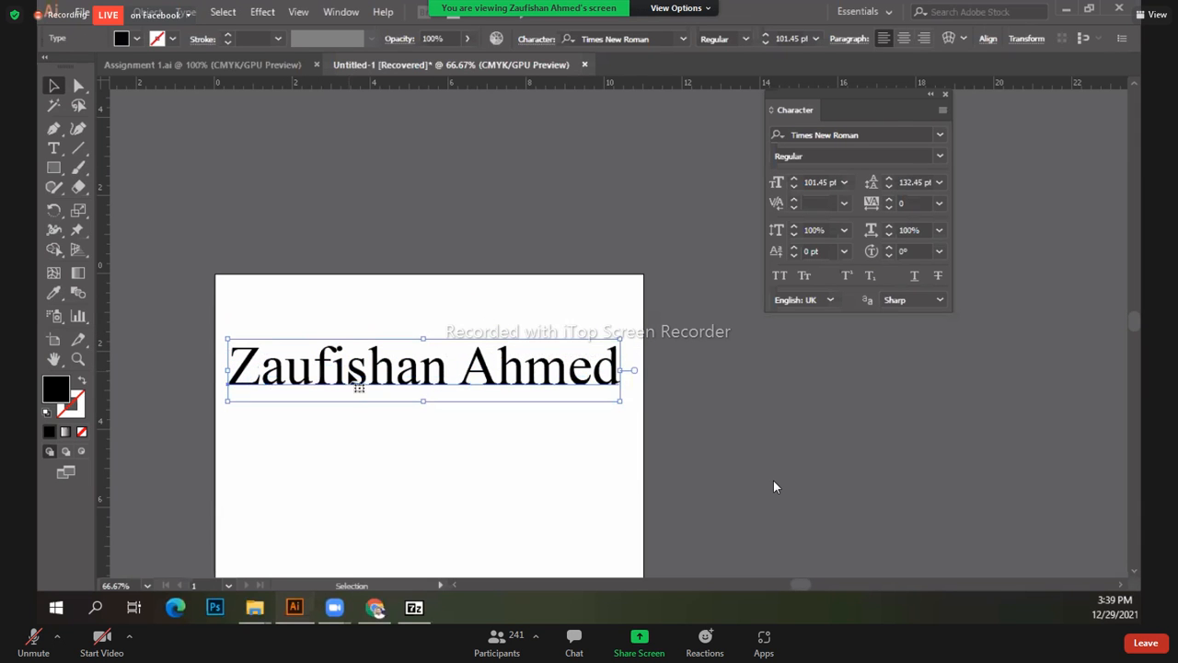
left_click(888, 246)
left_click(888, 247)
left_click(888, 247)
left_click(888, 247)
left_click(889, 247)
left_click(888, 247)
left_click(888, 247)
left_click(888, 247)
left_click(888, 247)
left_click(889, 247)
left_click(888, 246)
left_click(889, 247)
Step: Reset the name text's character rotation to 0° and leave full screen
left_click(566, 314)
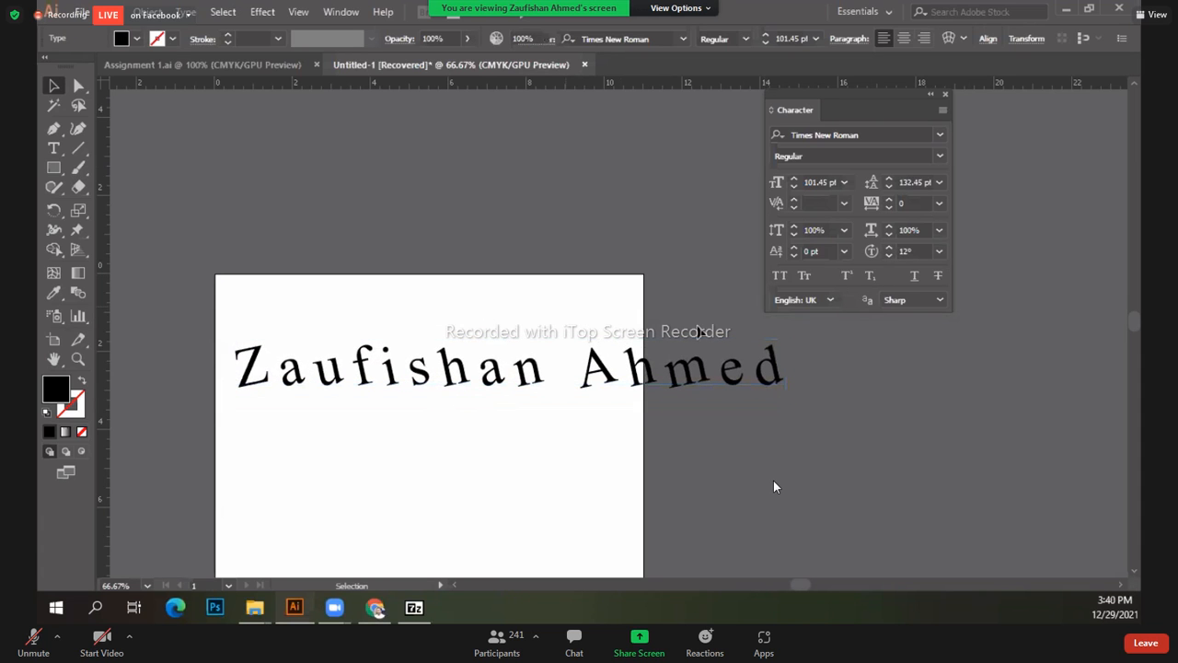
left_click(939, 252)
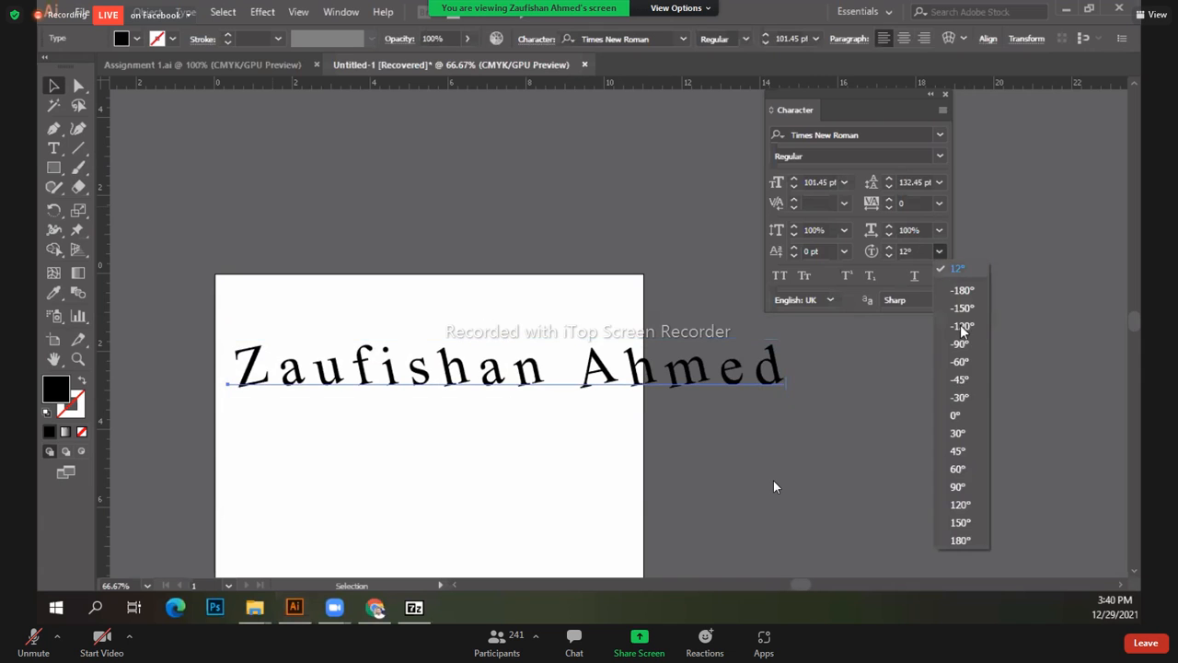
left_click(956, 416)
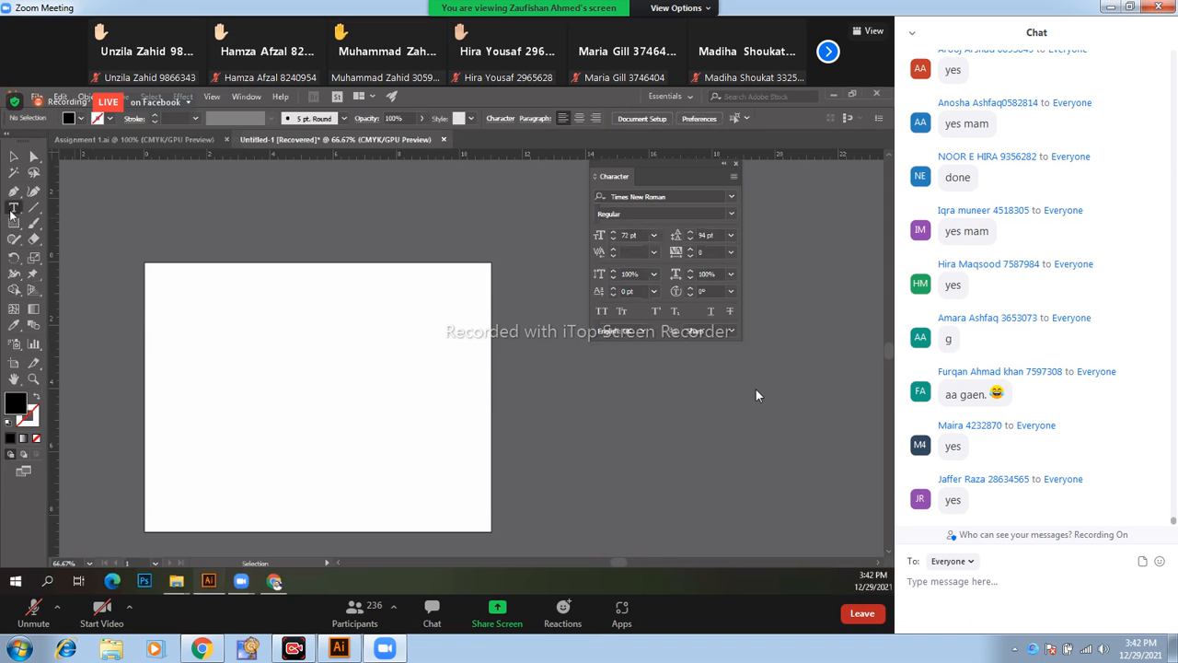
double_click(756, 390)
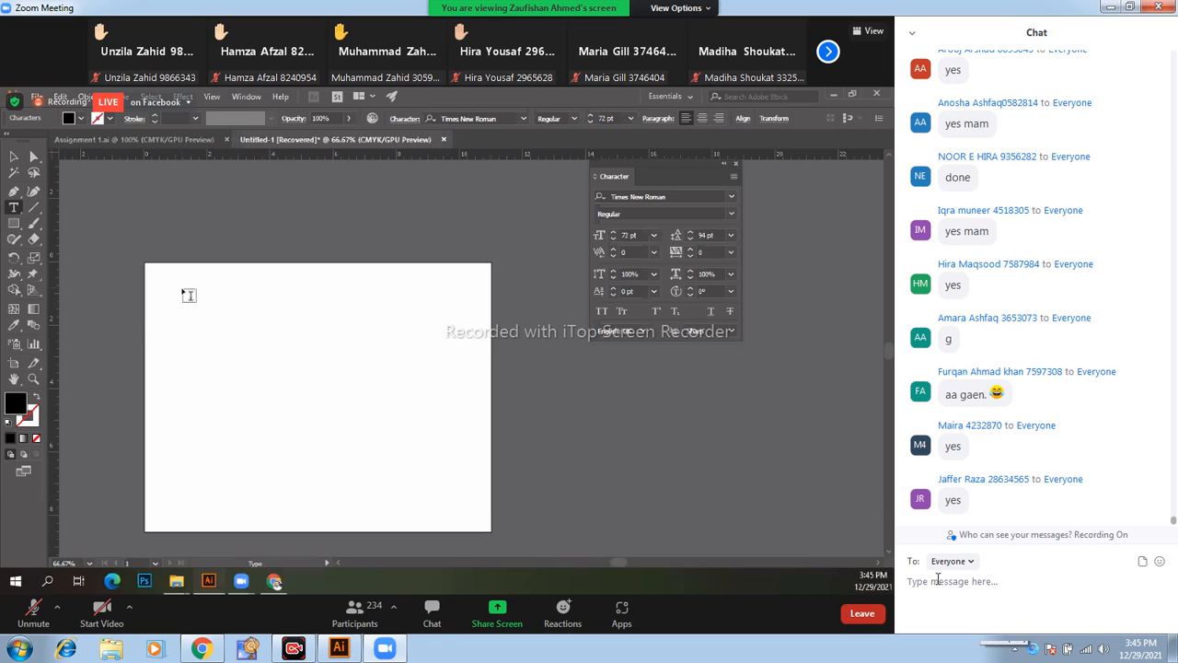
Step: Put the shared Illustrator screen back in full-screen view with the chat hidden
double_click(855, 502)
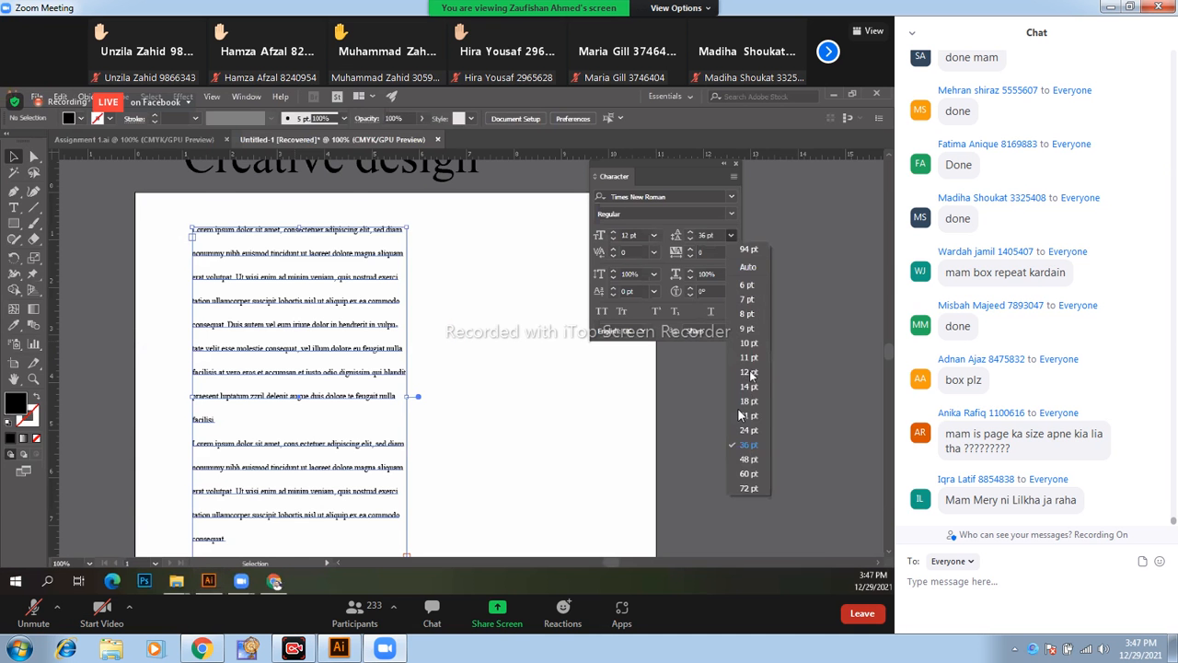
Step: Bring a blank area of the artboard into view at 100%
double_click(739, 416)
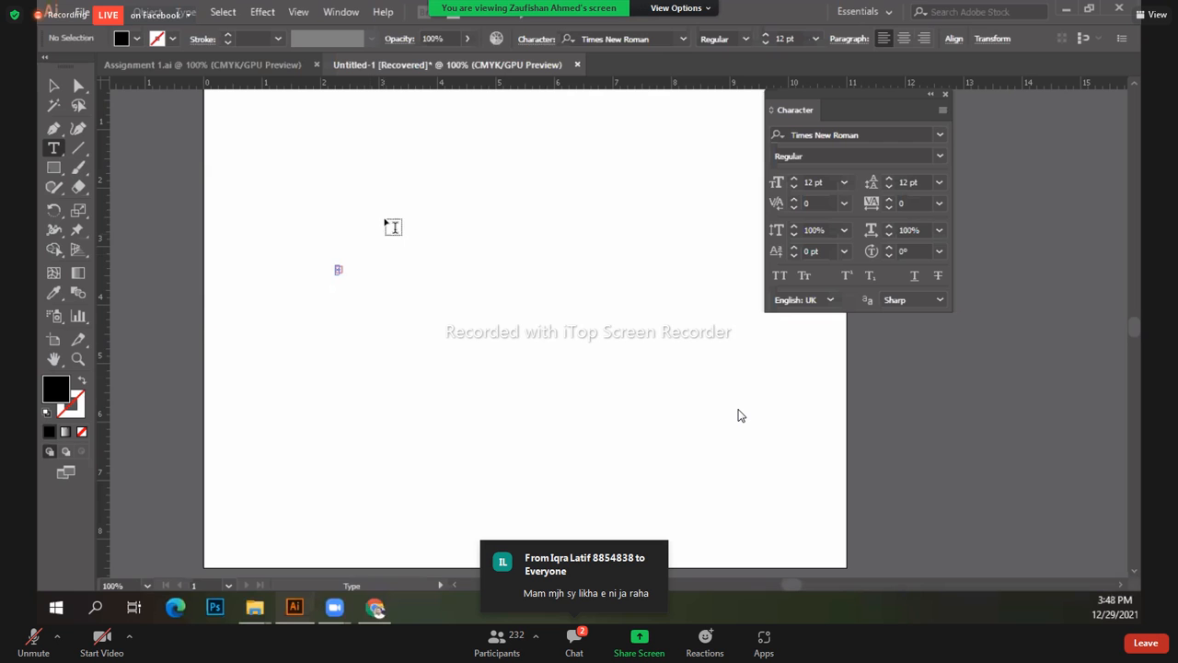
Step: Delete the stray empty text object and bring up the Type tool flyout
key("v")
left_click(337, 267)
key("Delete")
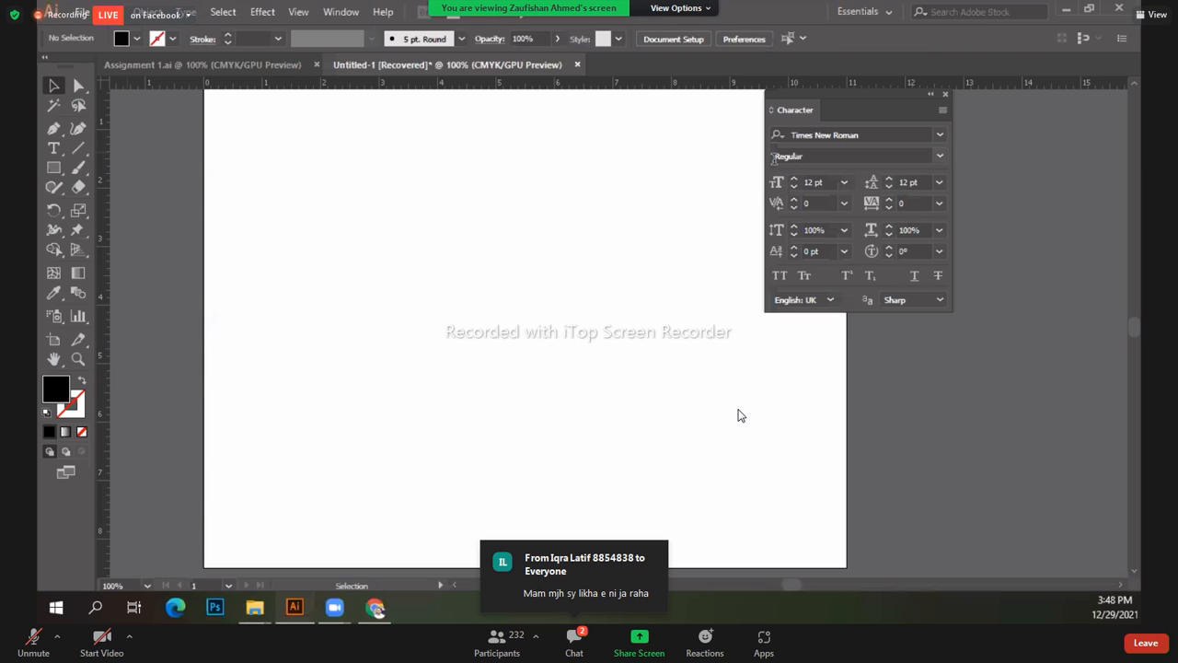
left_click(59, 159)
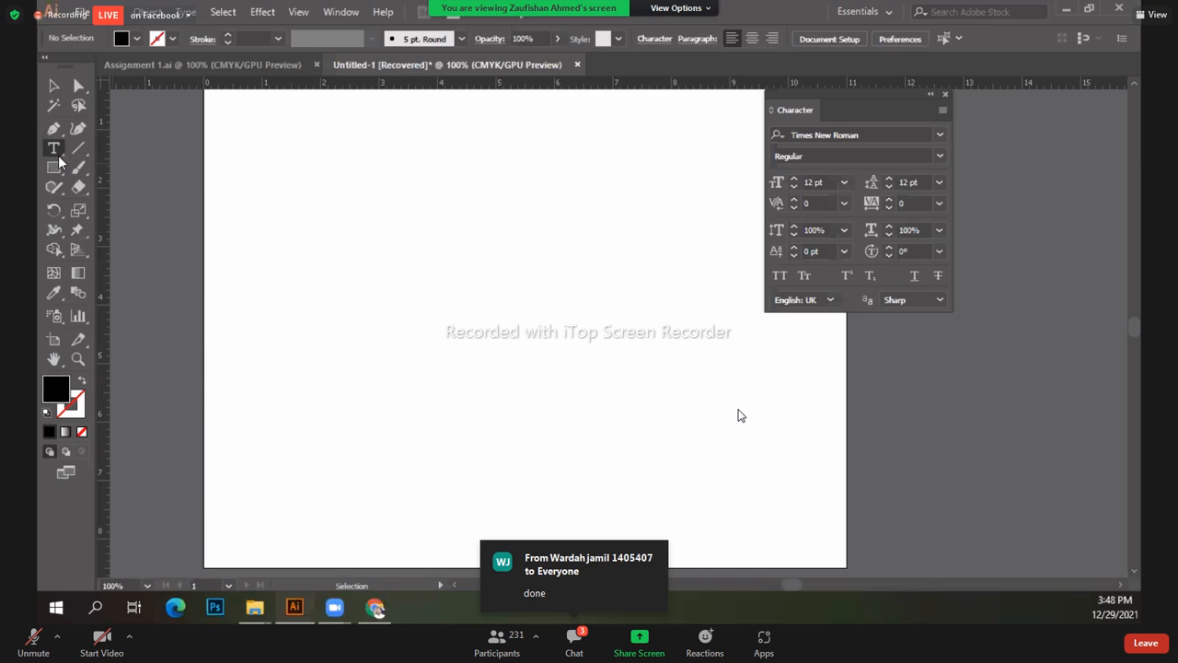
left_click(59, 159)
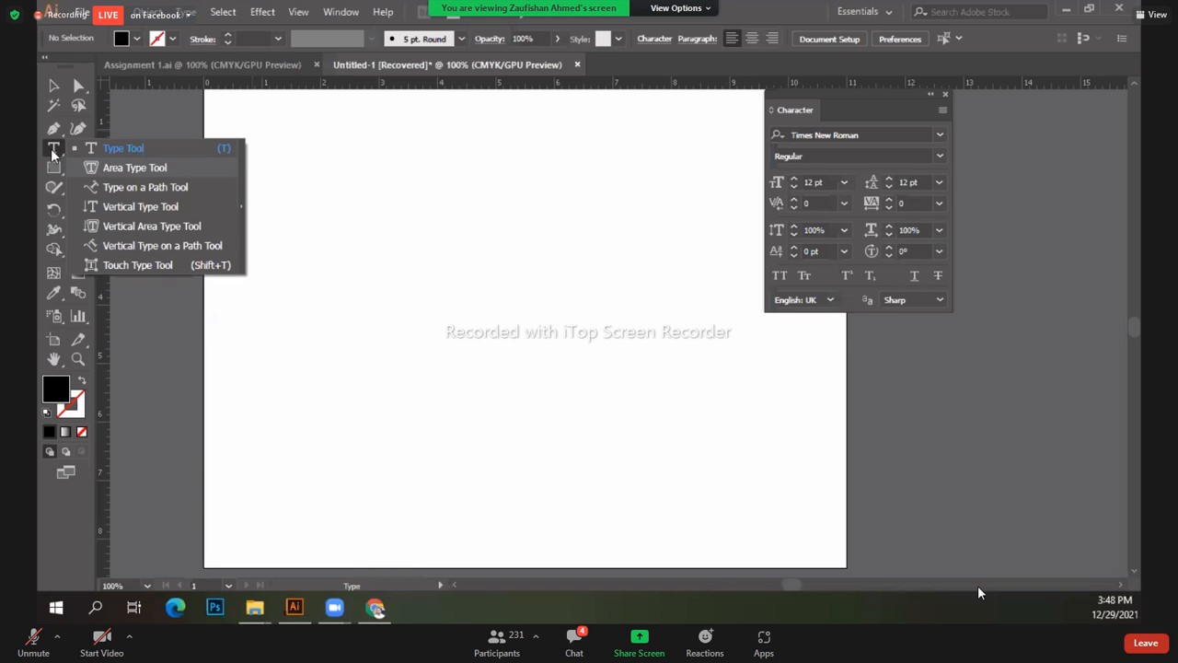
Step: Draw a hexagon with the Polygon tool as a 1 pt stroke outline with no fill
left_click(53, 167)
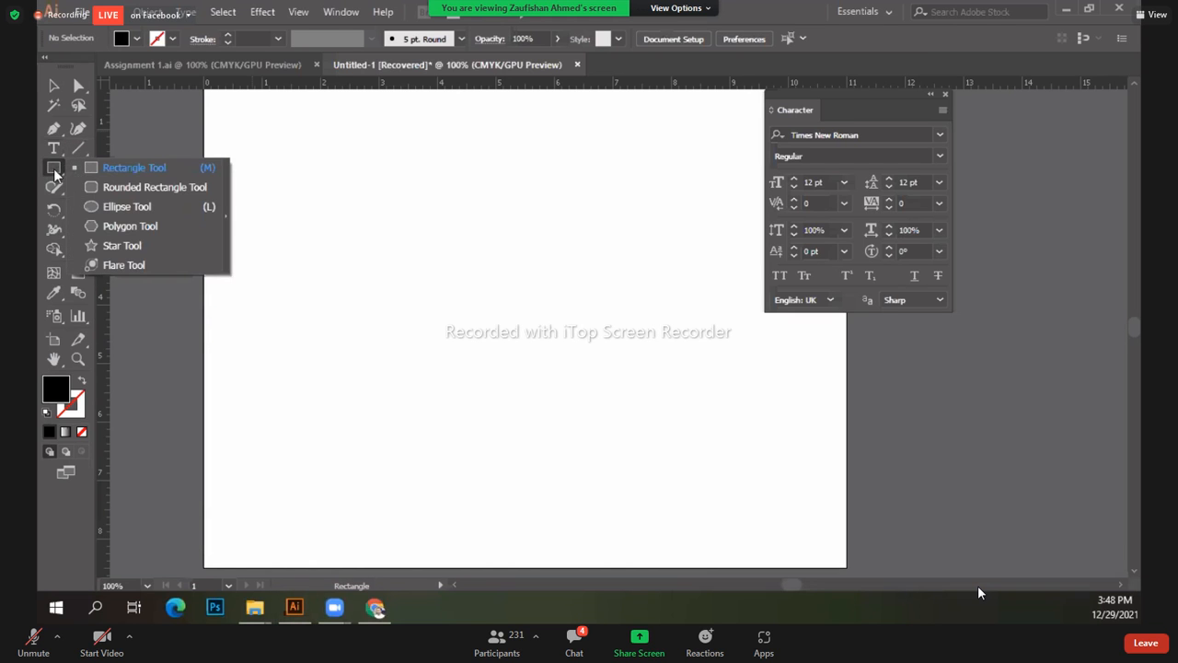
left_click(122, 227)
left_click_drag(417, 258, 463, 323)
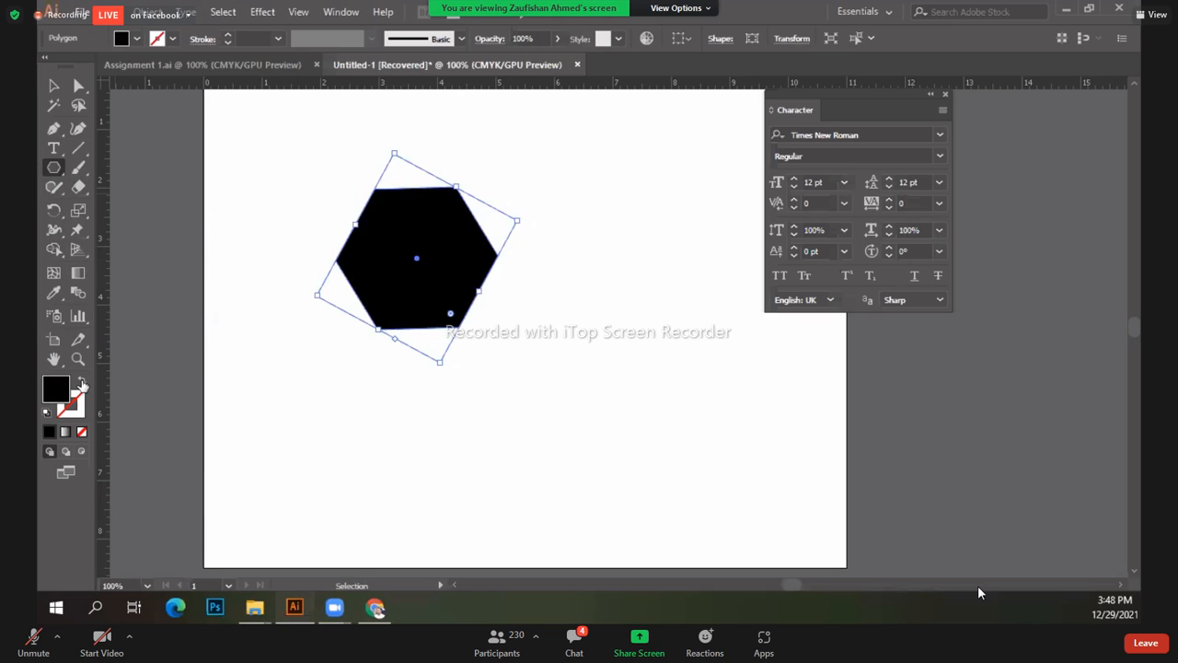
left_click(81, 381)
left_click(53, 148)
left_click(54, 150)
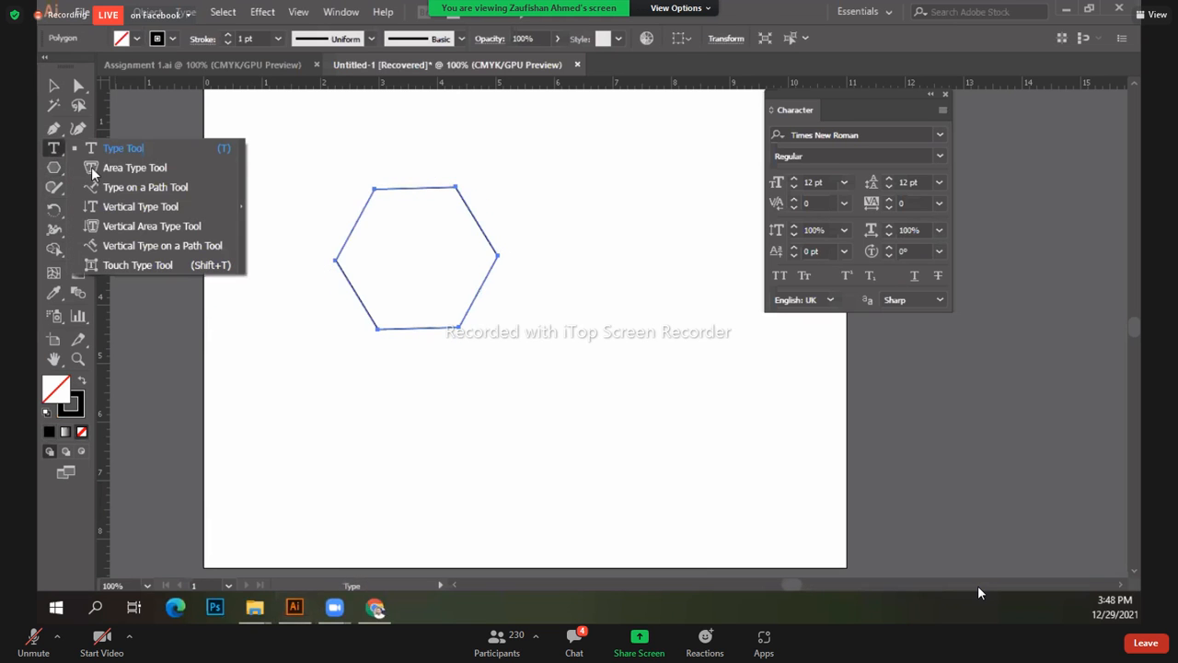
Step: Flow 12 pt Times New Roman Lorem ipsum text inside the hexagon with the Area Type Tool, then deselect
left_click(129, 167)
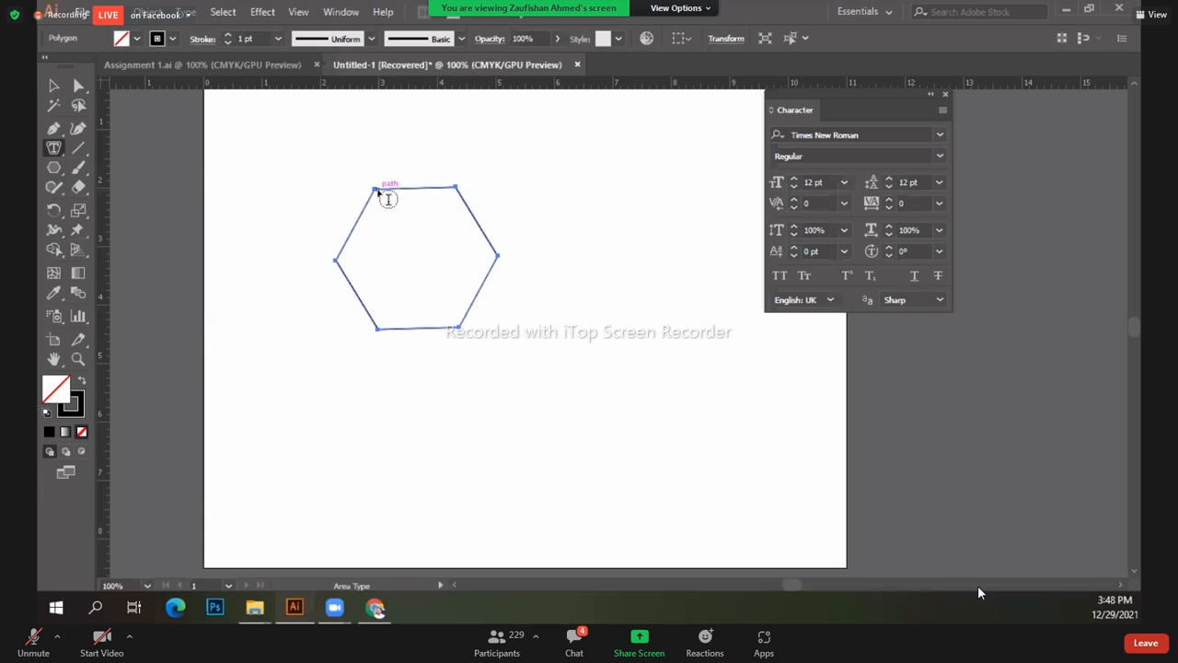
left_click(395, 258)
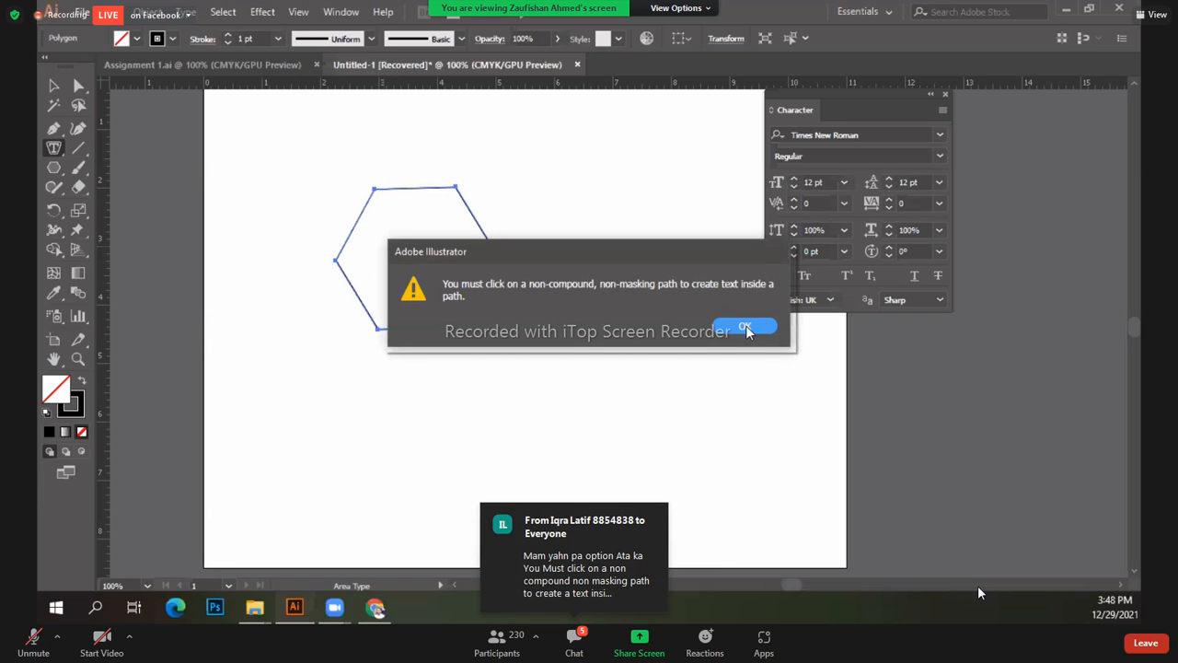
key("Return")
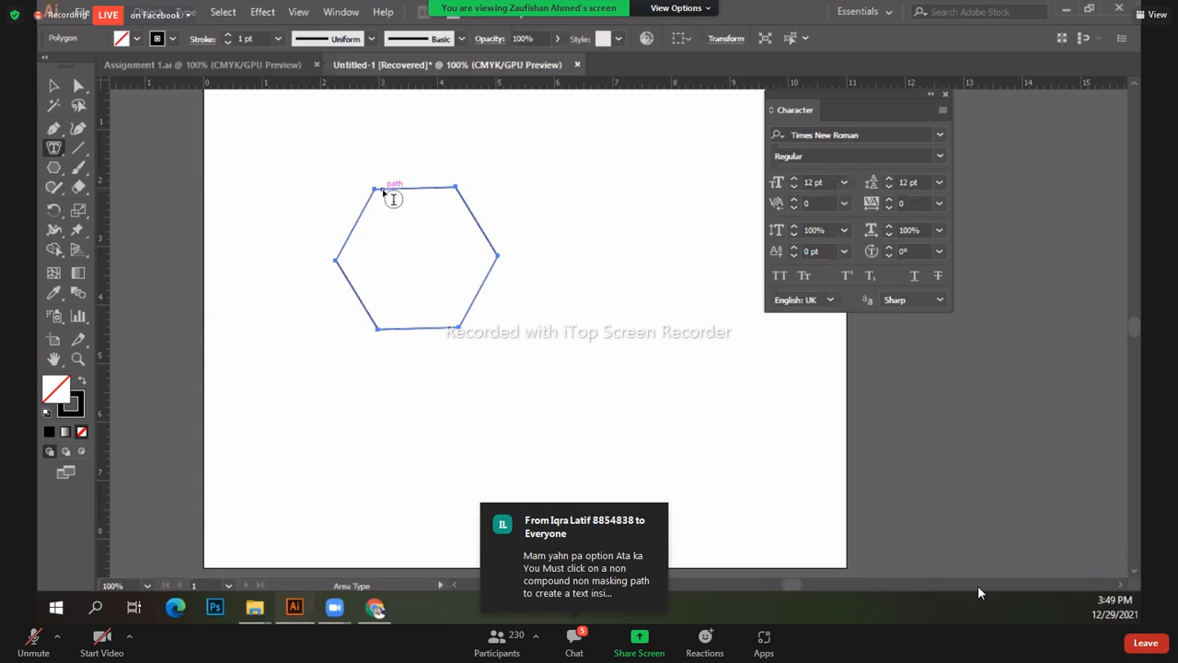
left_click(393, 199)
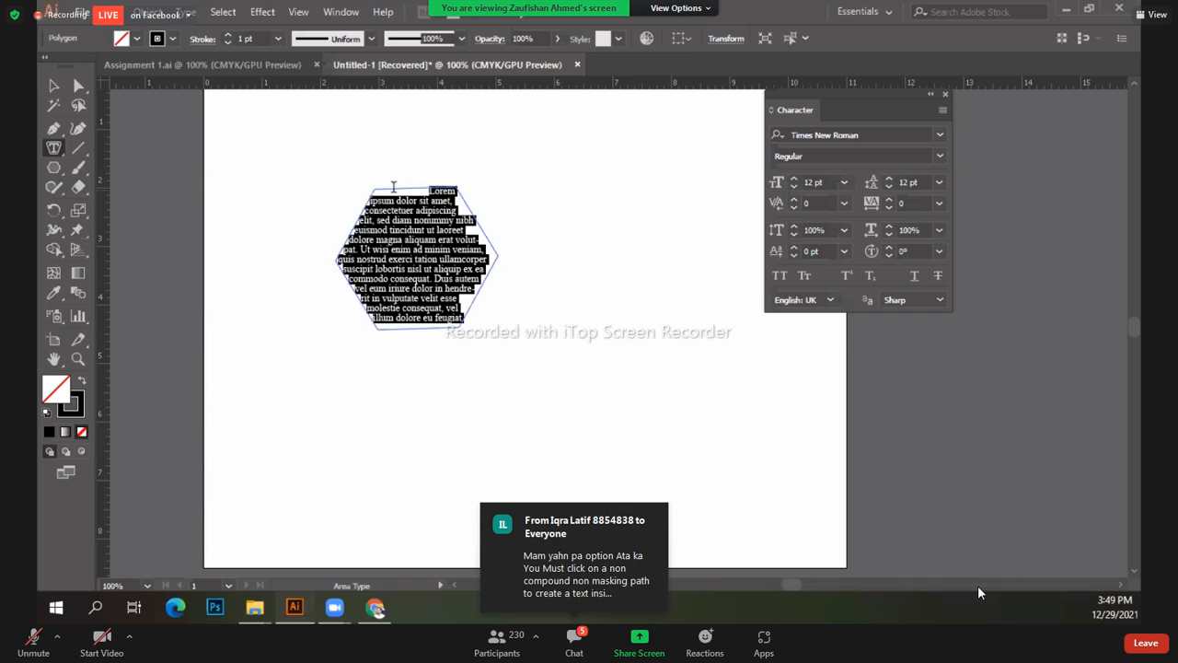
left_click(53, 86)
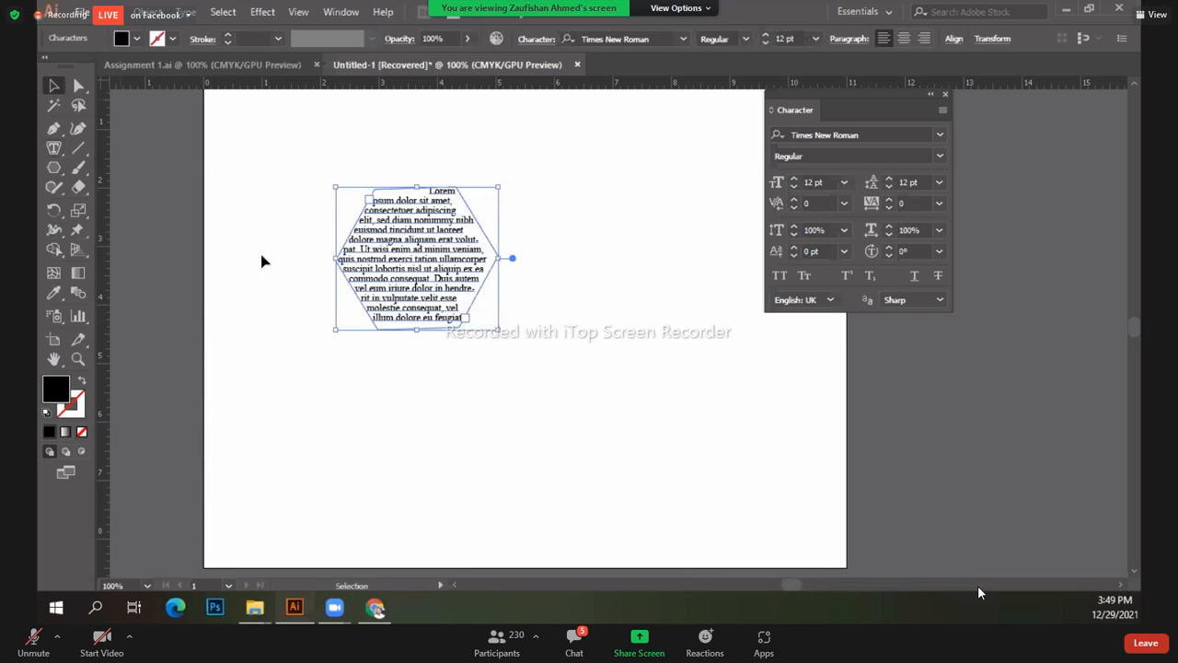
left_click(268, 395)
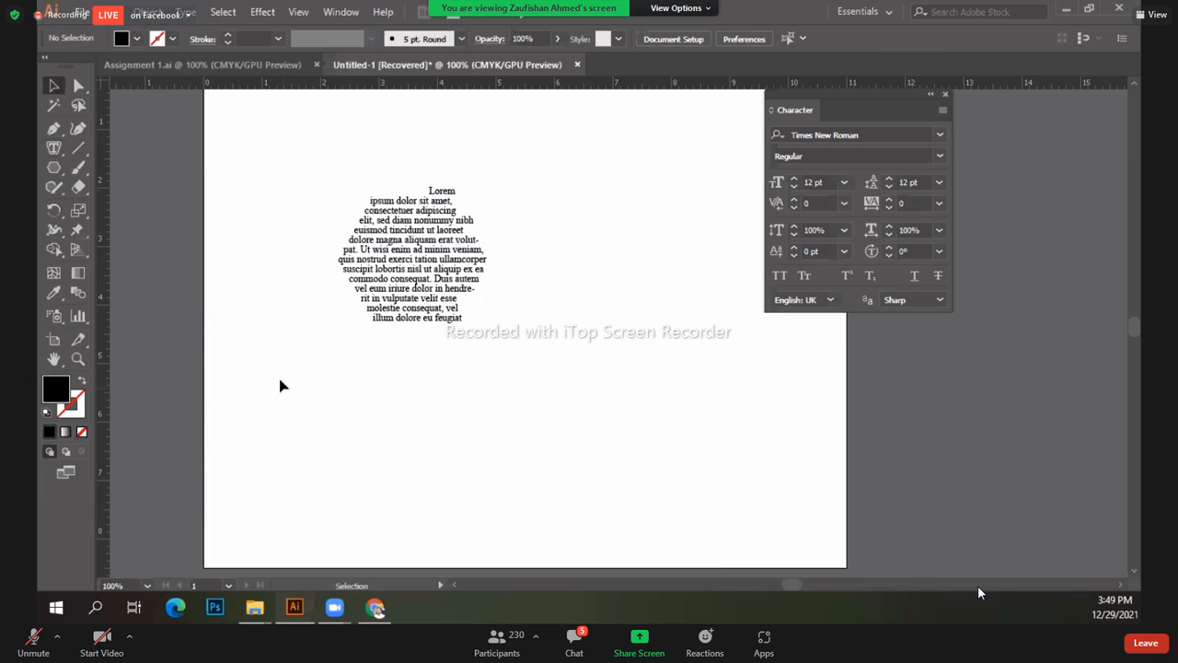
Step: Move the hexagon text block toward the lower left of the artboard
left_click_drag(396, 321, 370, 378)
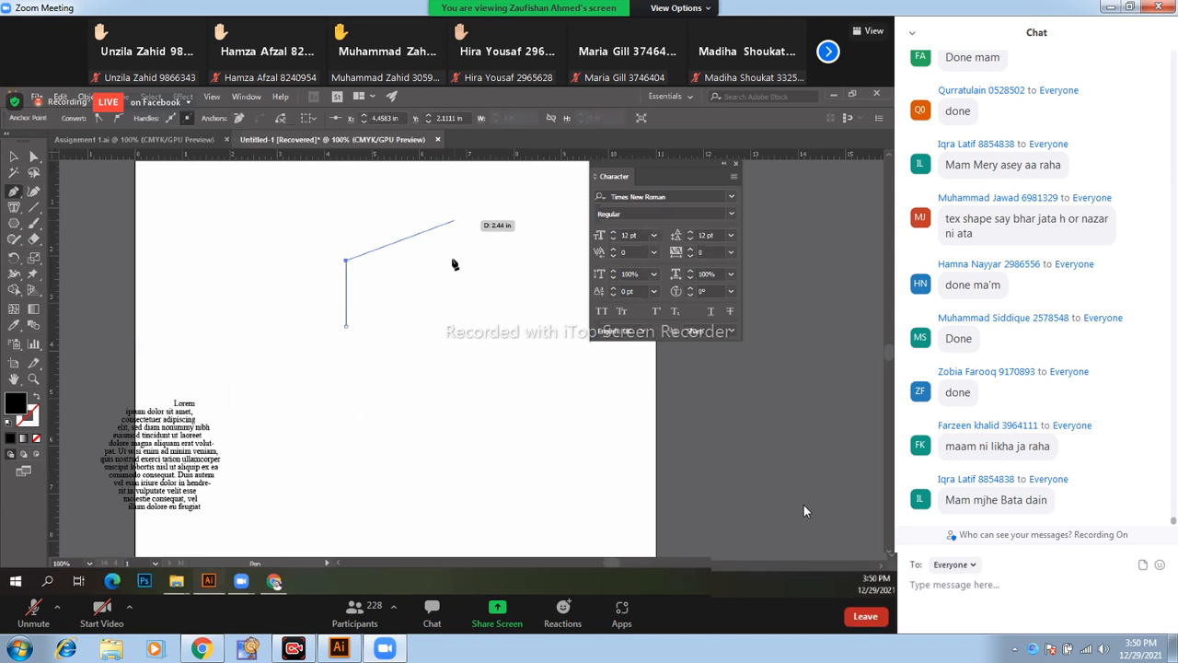
double_click(804, 504)
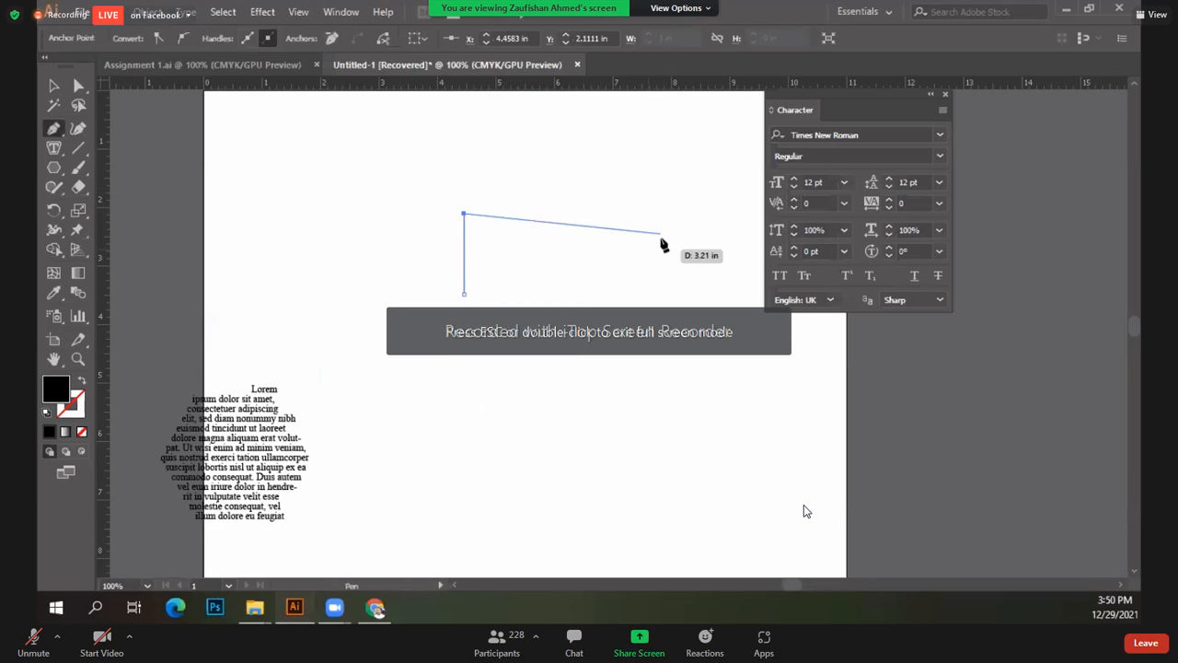
scroll(602, 291, "up", 2)
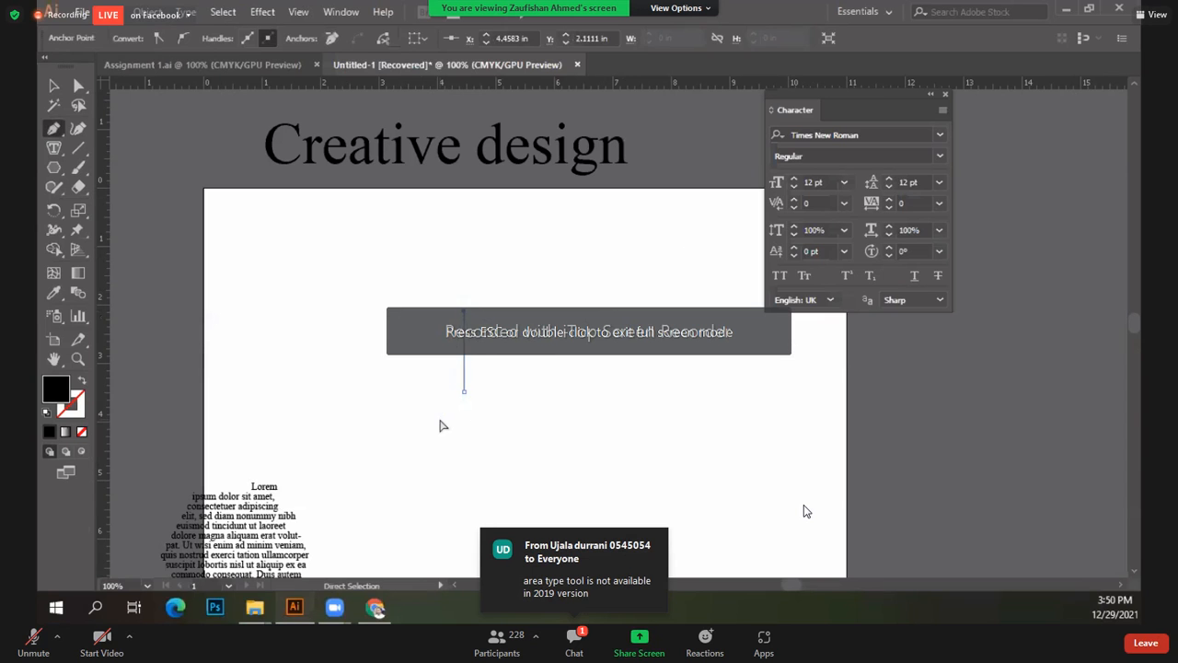